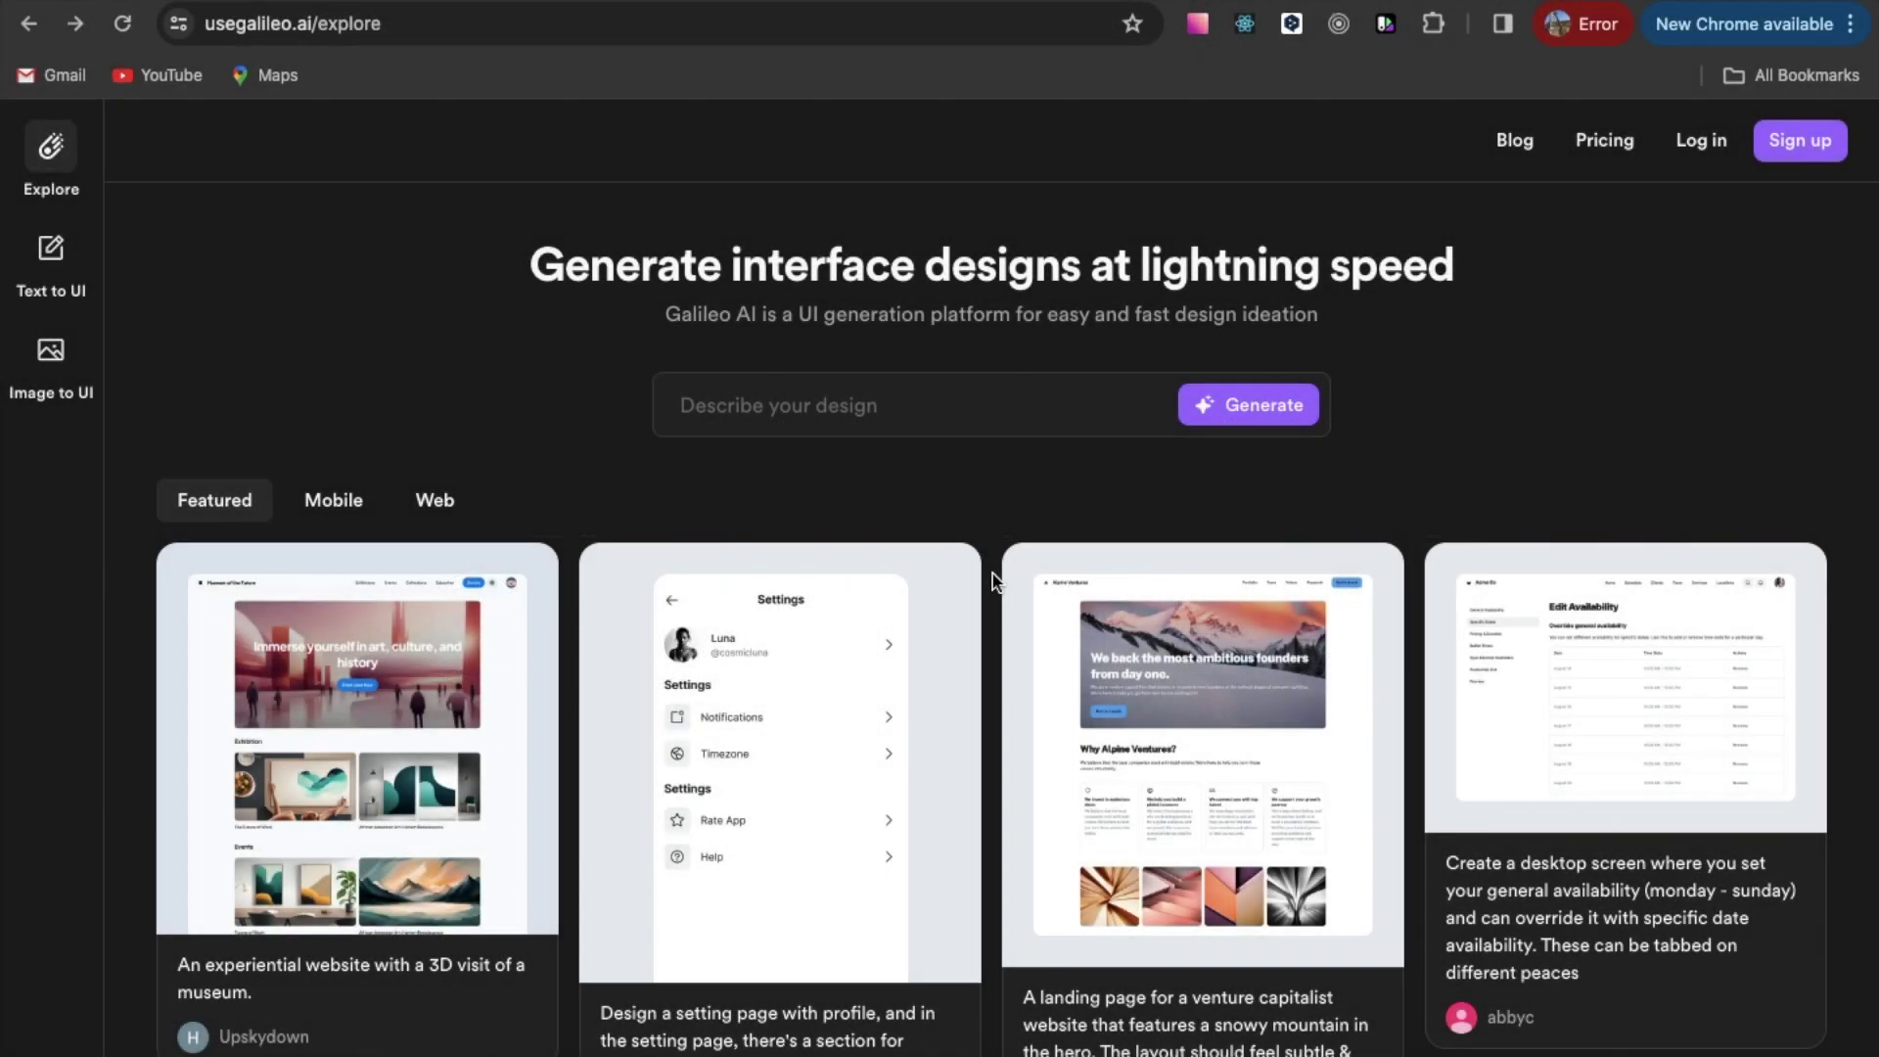
# Browse the Explore feed and the Mobile designs gallery, then go to the Pricing page
pyautogui.scroll(-9, 992, 575)
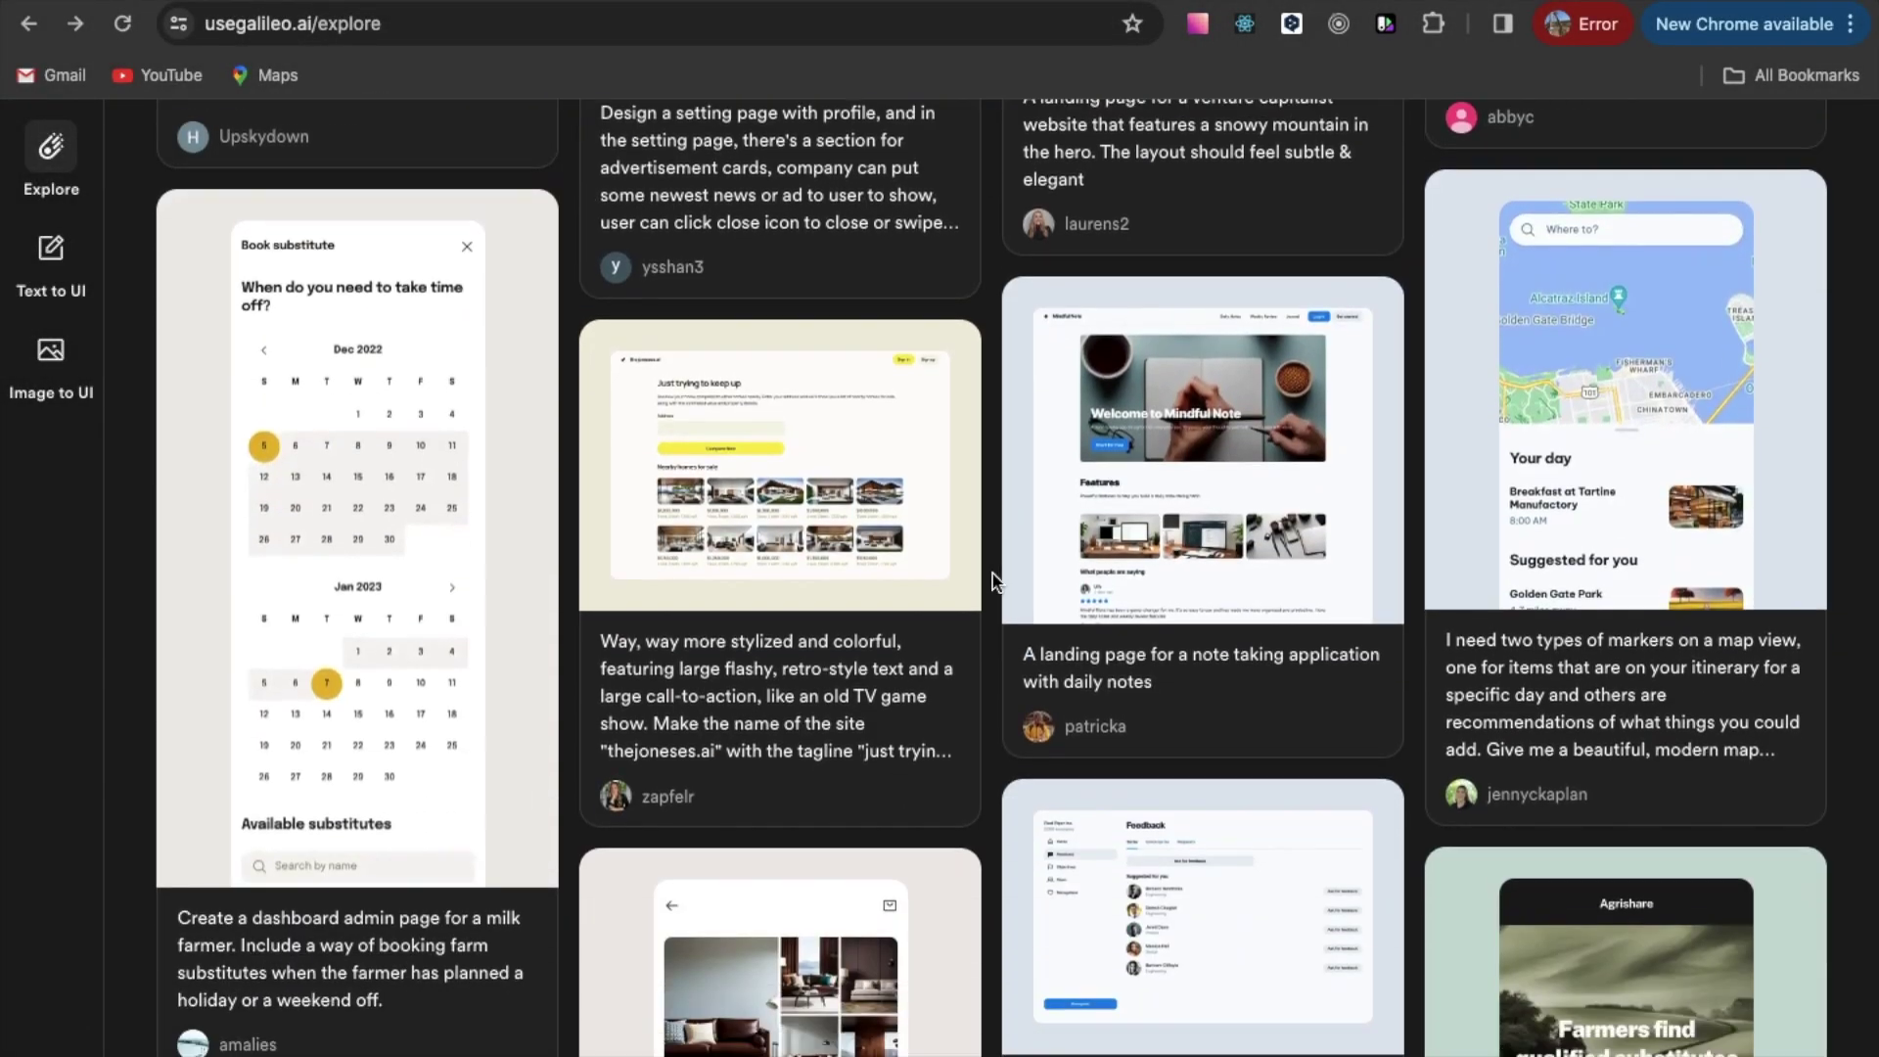
pyautogui.scroll(-7, 993, 574)
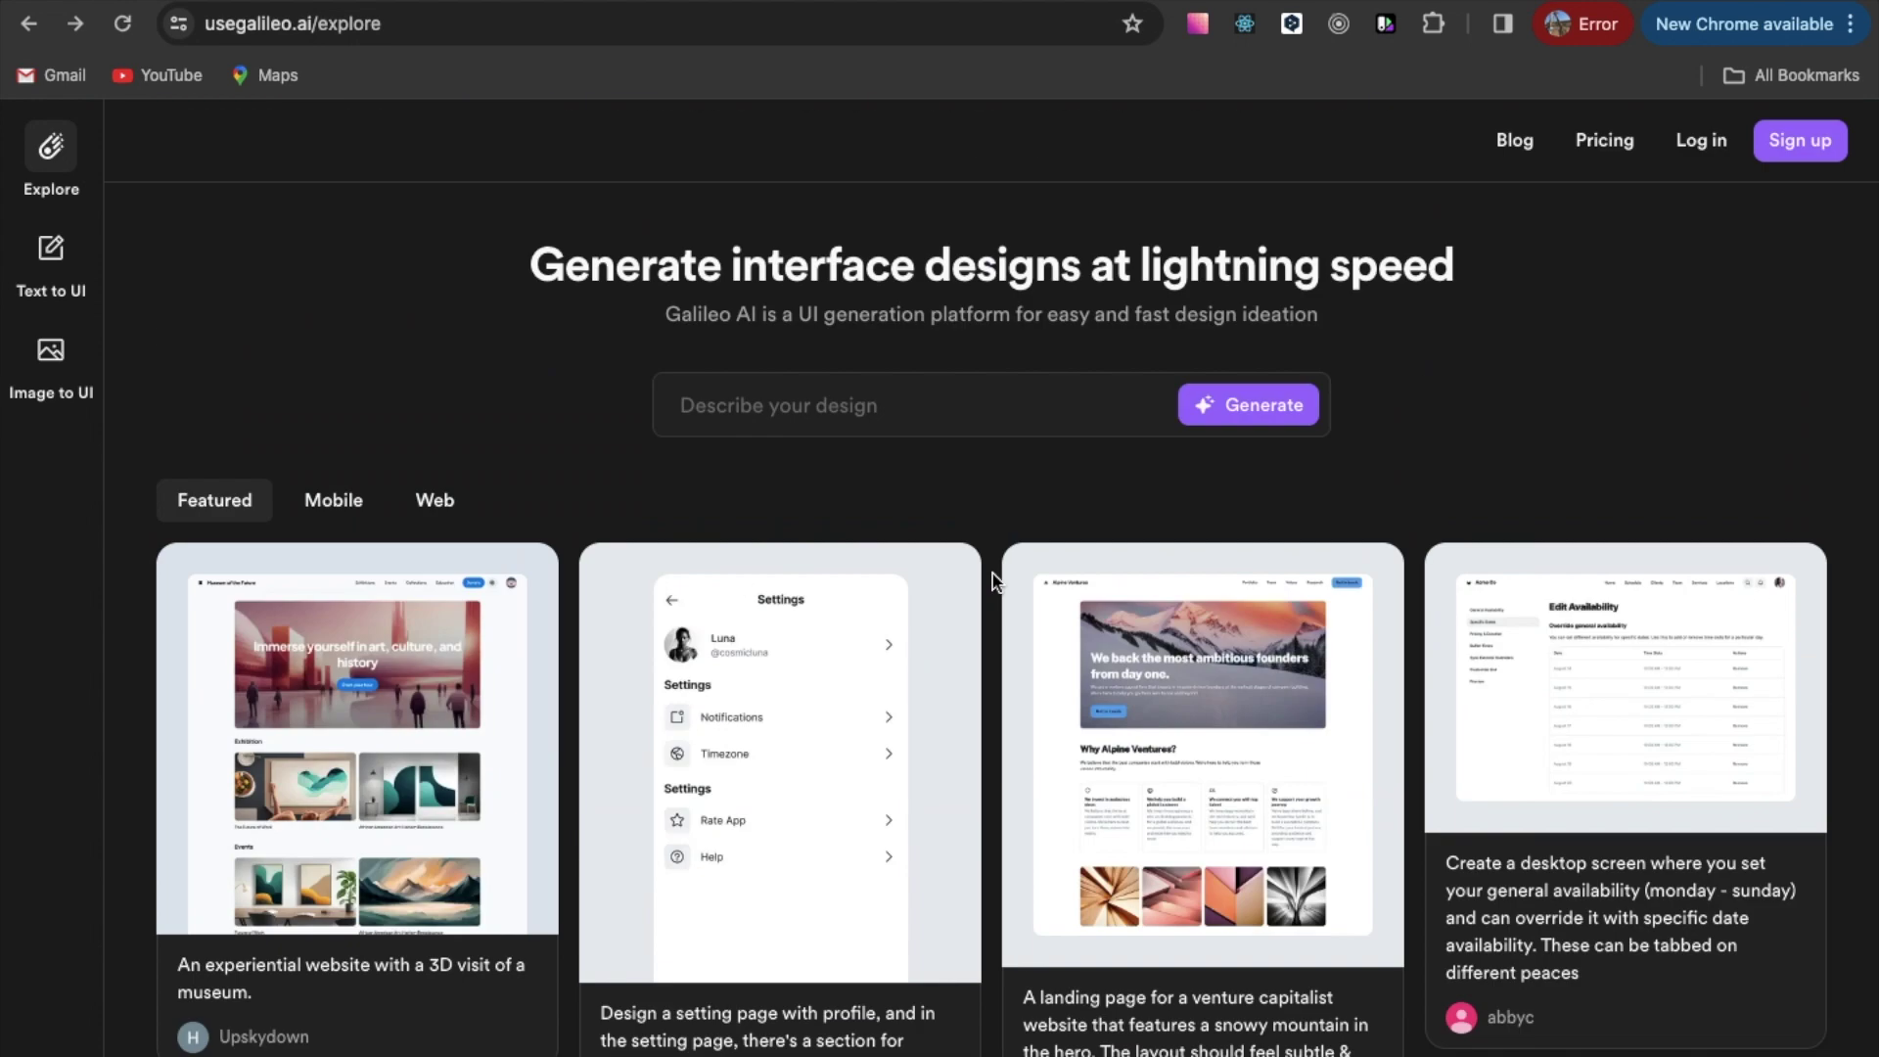
pyautogui.click(329, 504)
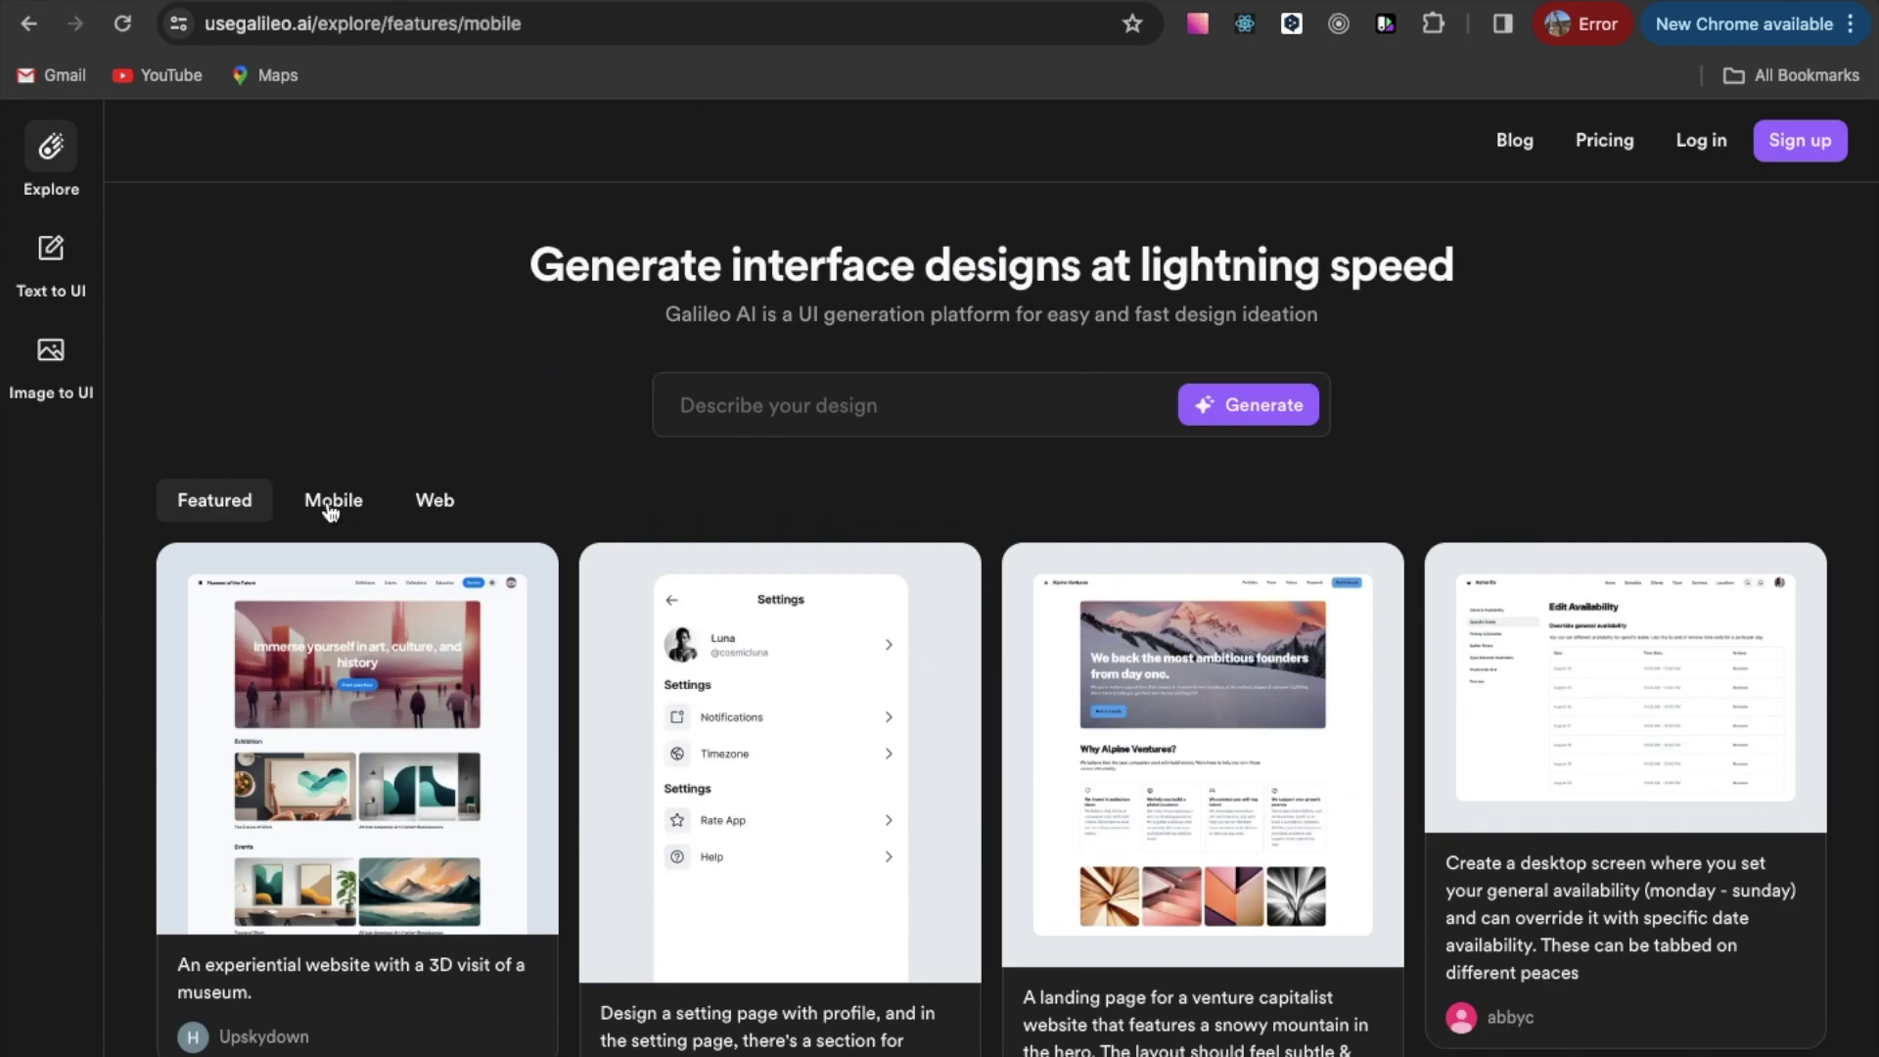
pyautogui.scroll(-14, 1000, 524)
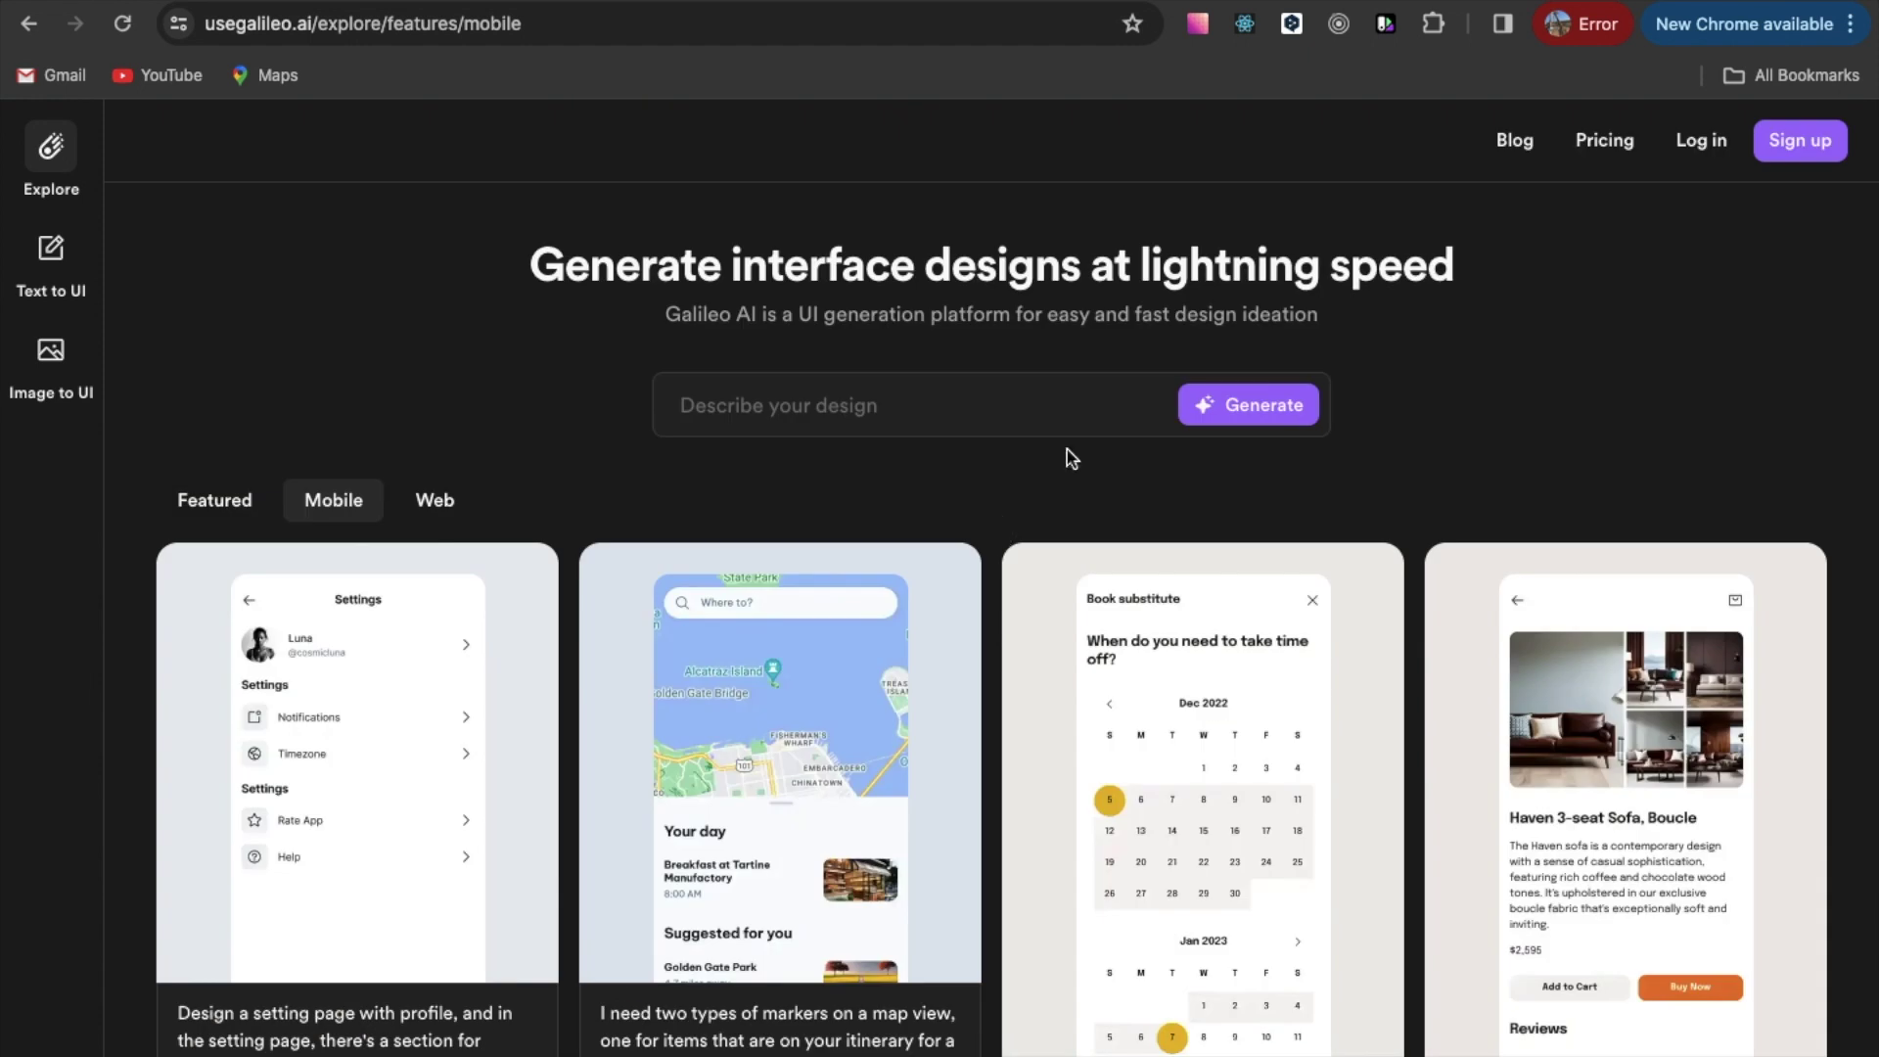
pyautogui.click(1605, 140)
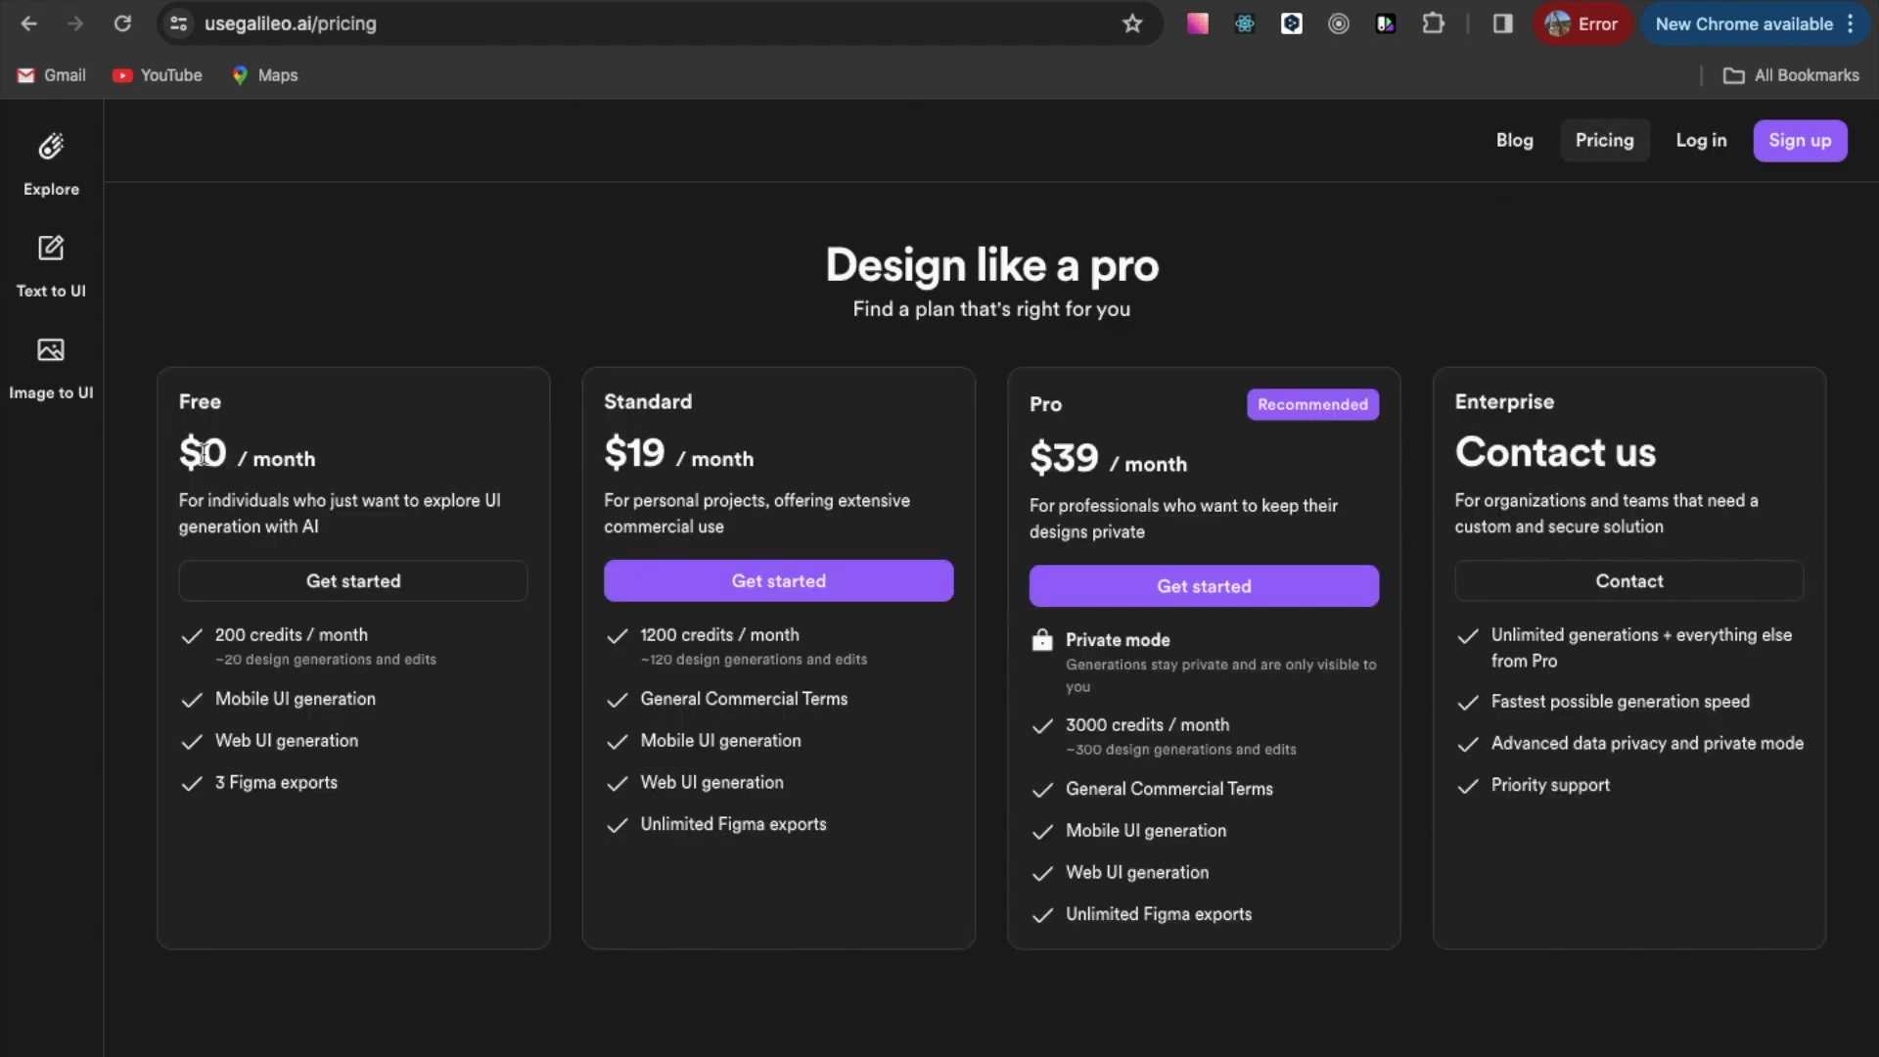
# Highlight the Free plan's $0 / month price, monthly credit allowance and 3 Figma exports limit
pyautogui.moveTo(179, 443); pyautogui.dragTo(319, 461)
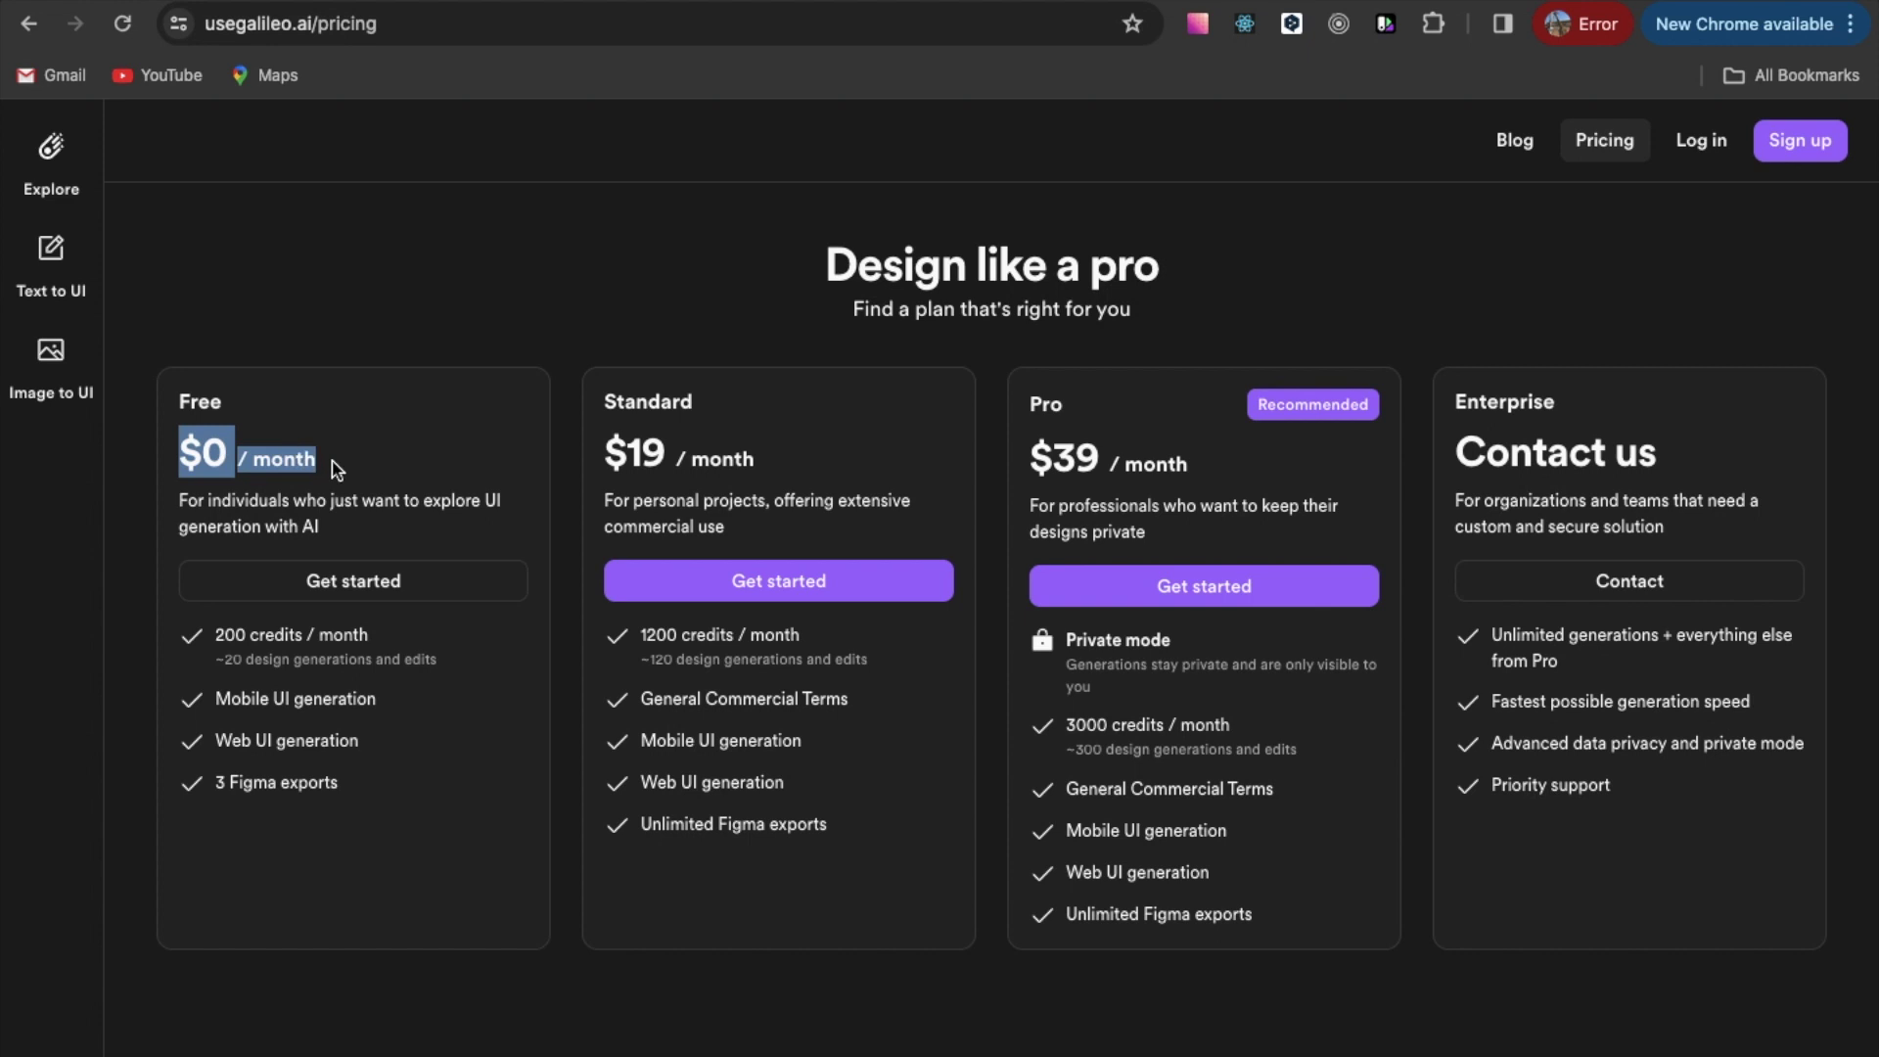
pyautogui.moveTo(216, 634); pyautogui.dragTo(440, 663)
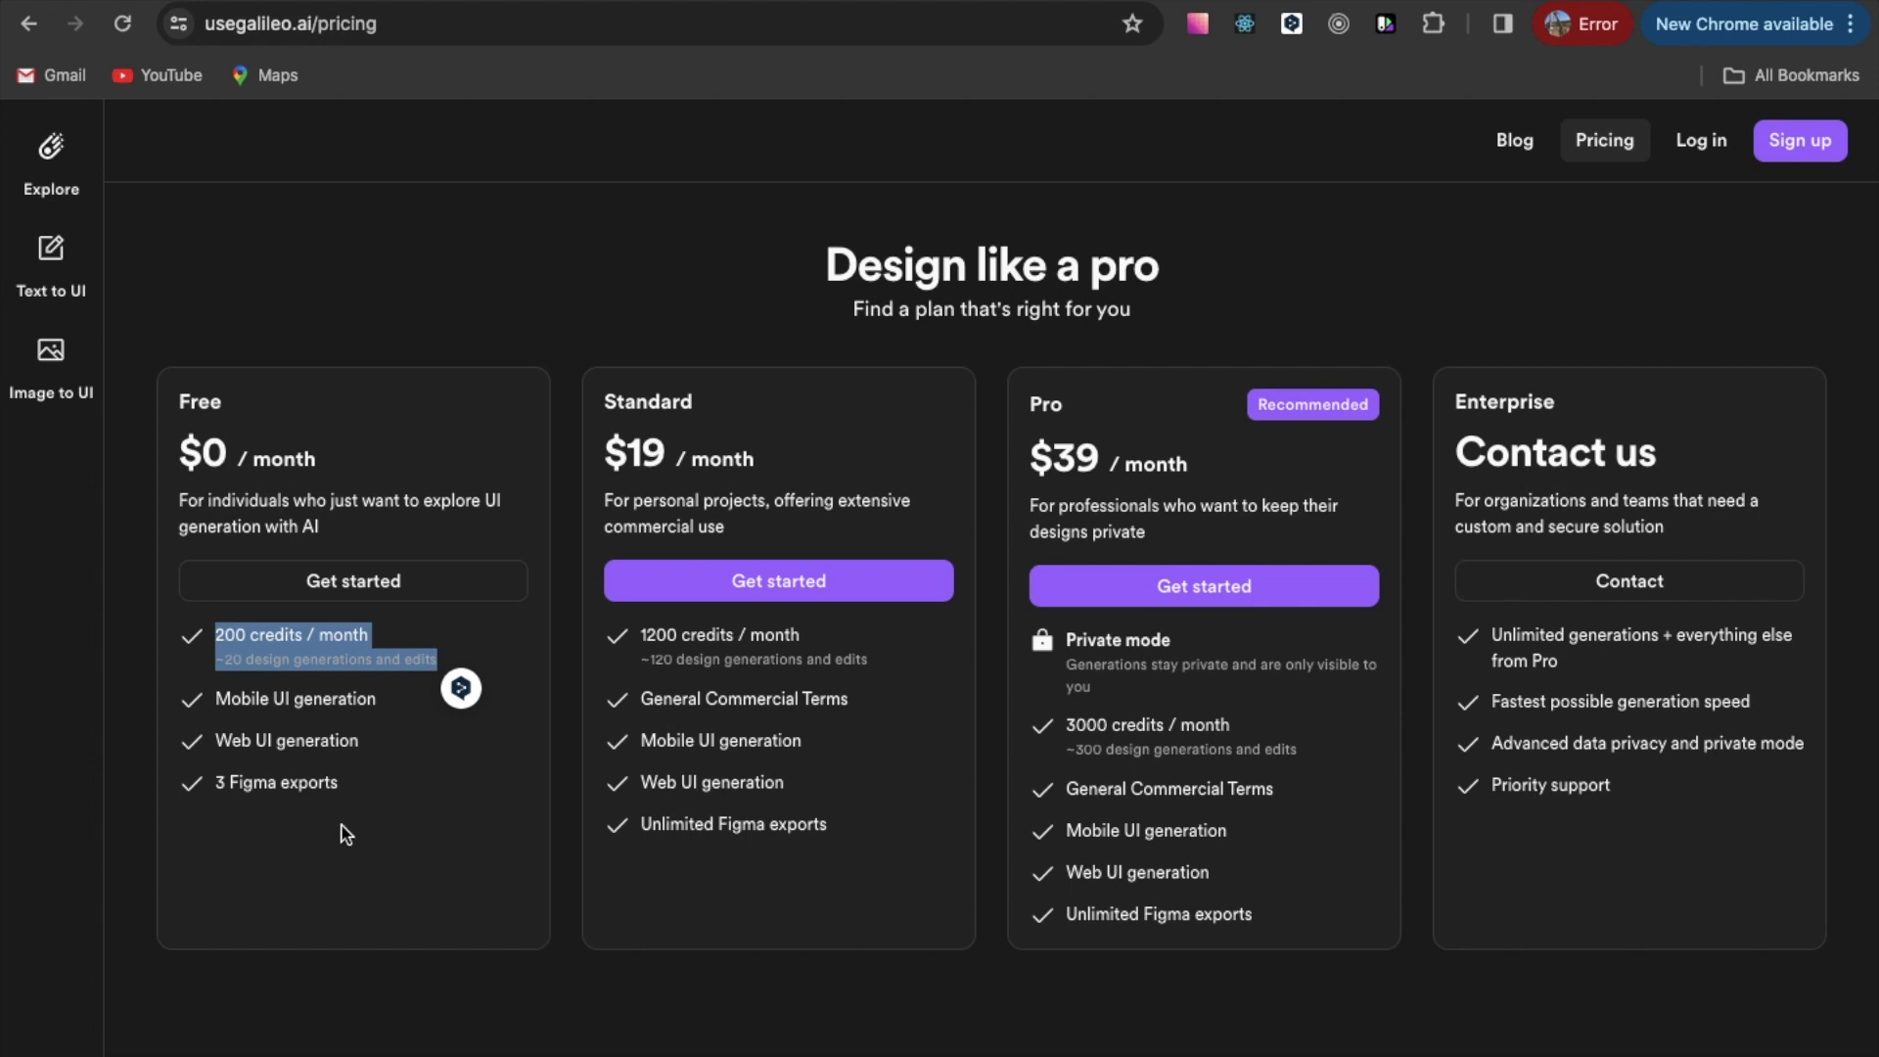
pyautogui.click(213, 791)
pyautogui.moveTo(213, 790); pyautogui.dragTo(350, 797)
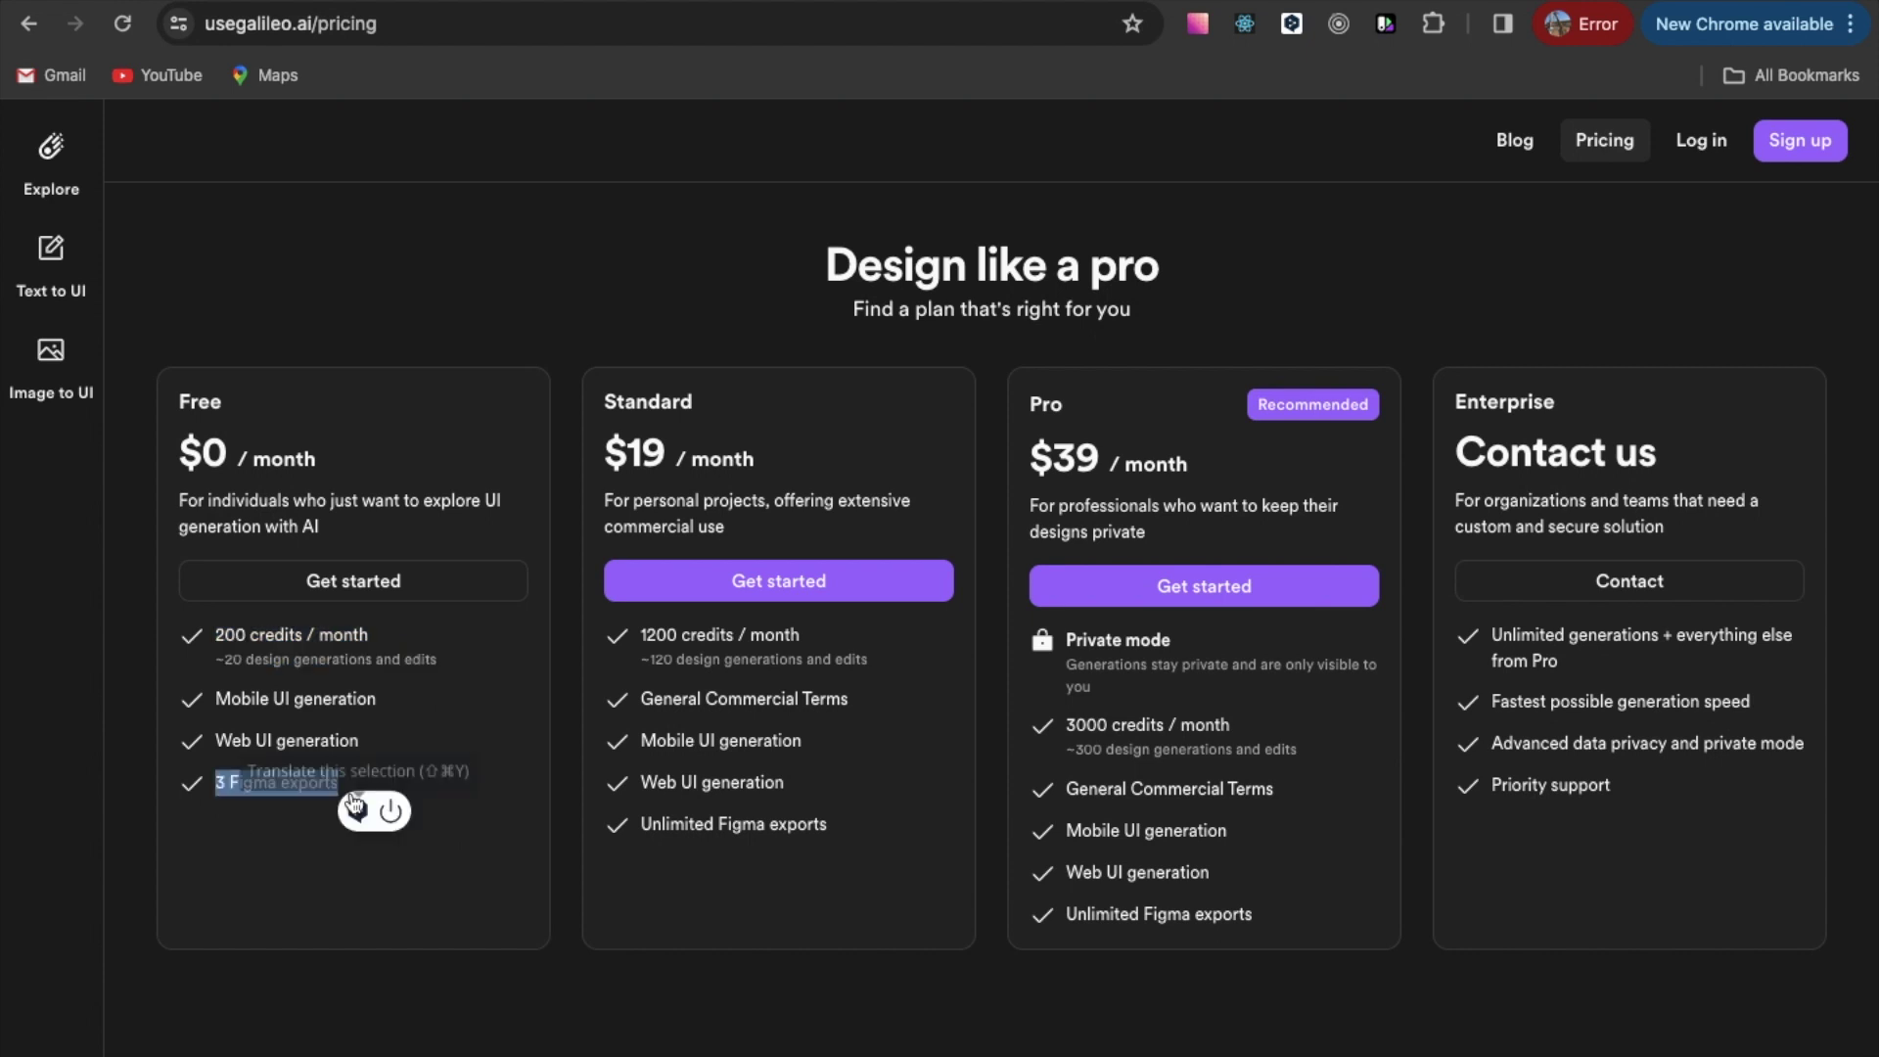
pyautogui.click(526, 901)
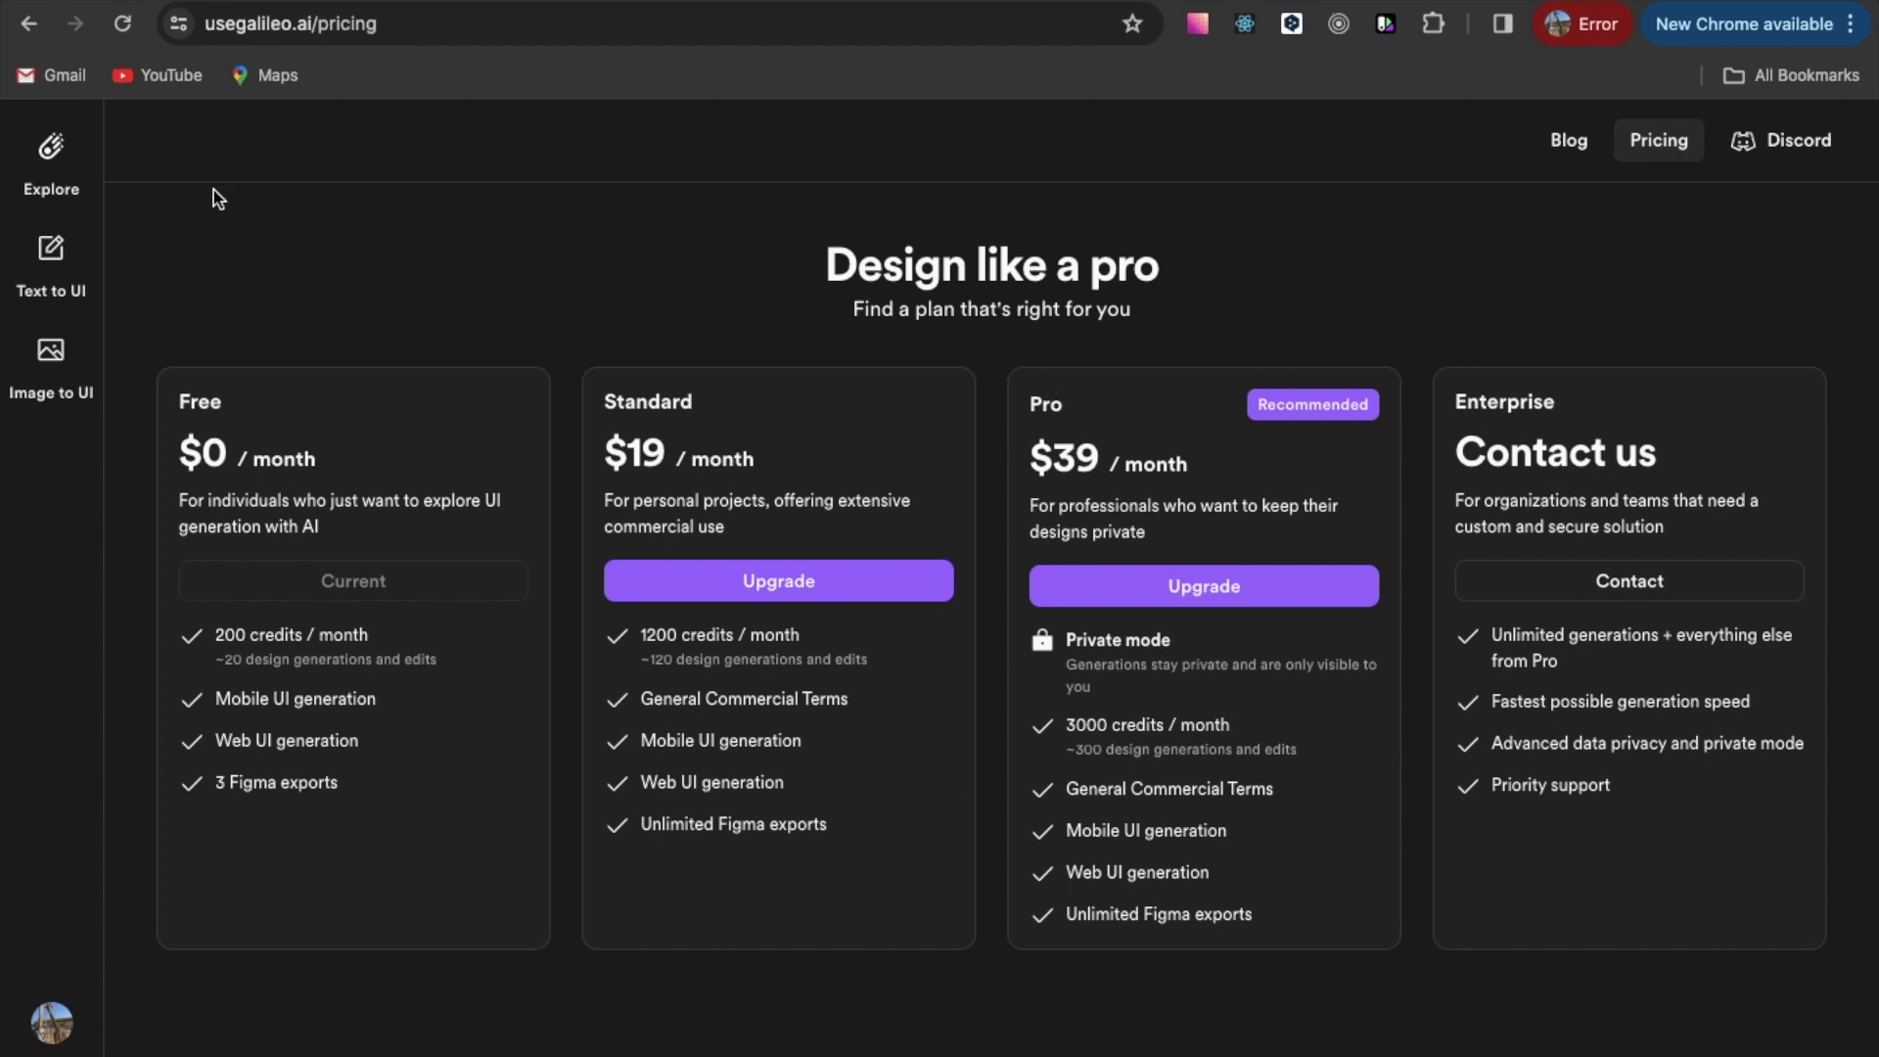
# Paste the beer yoga class description into the design prompt and generate three mobile variants
pyautogui.hscroll(-5, 432, 280)
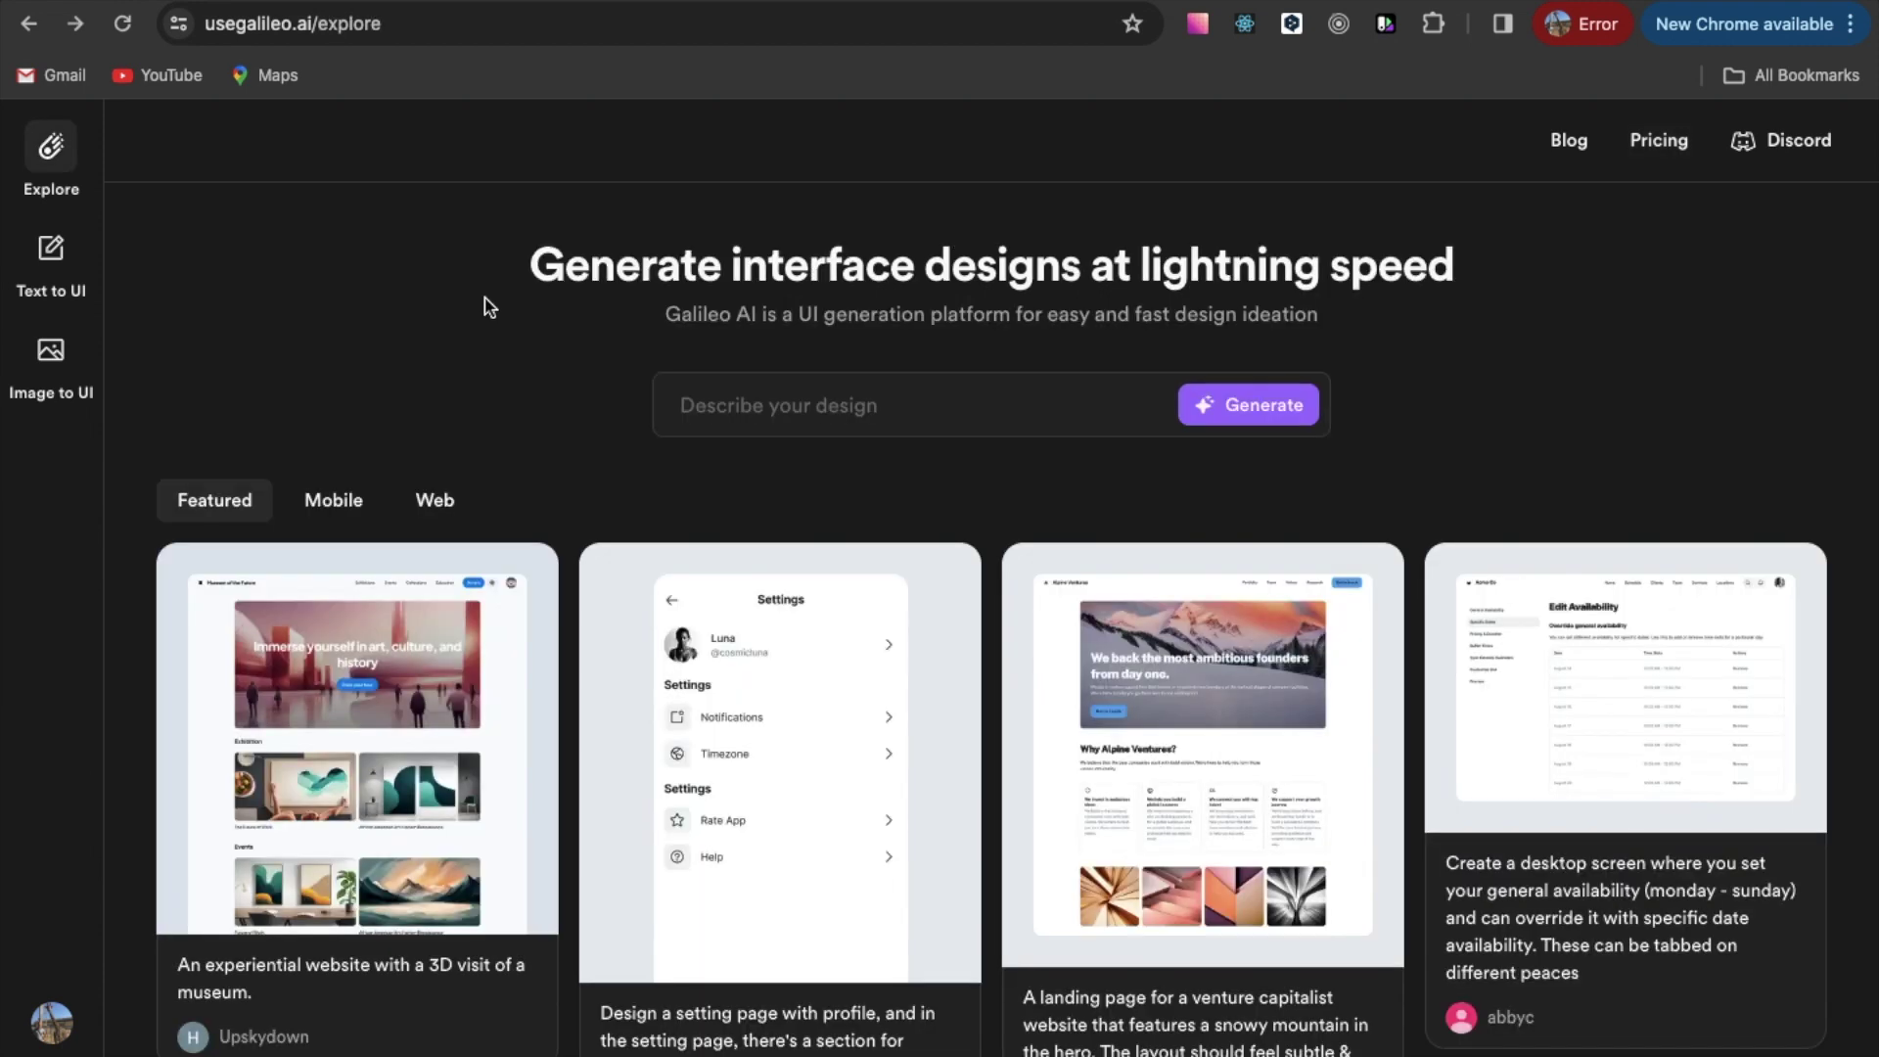
pyautogui.click(967, 410)
pyautogui.hotkey('ctrl', 'v')
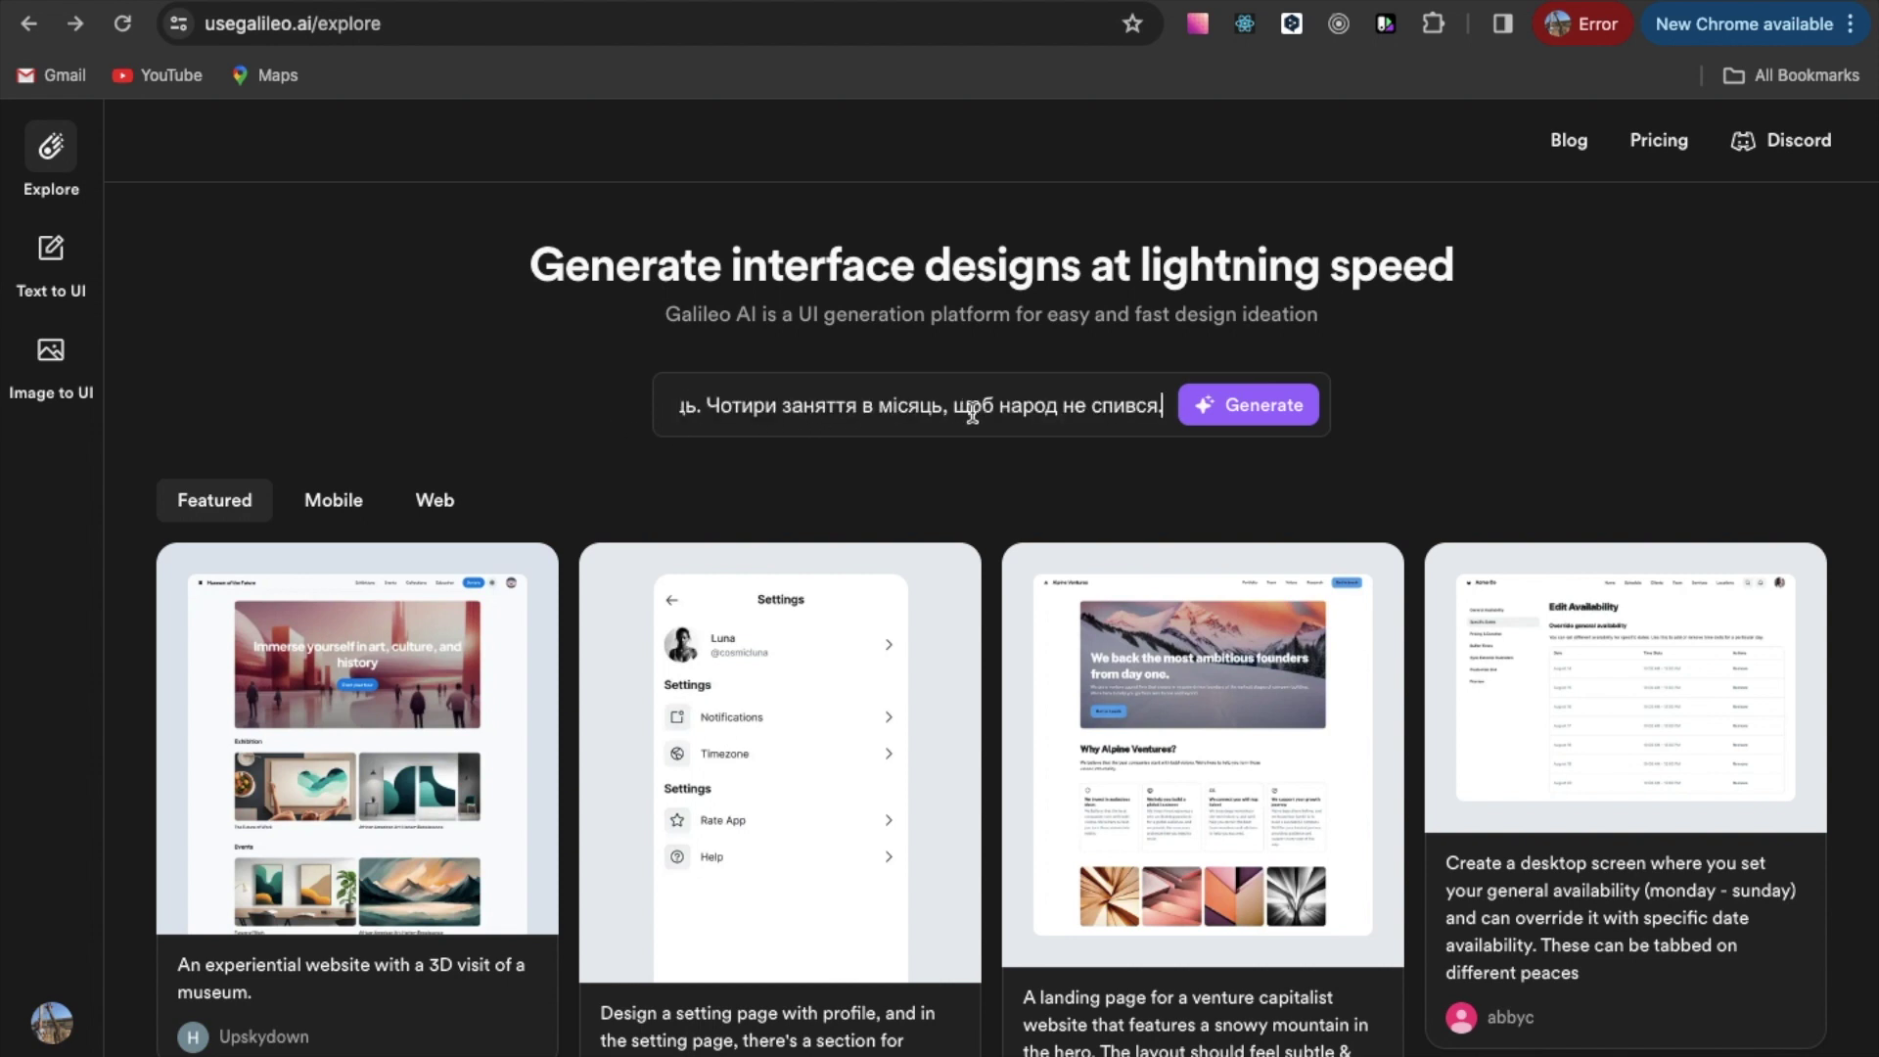
pyautogui.click(1261, 410)
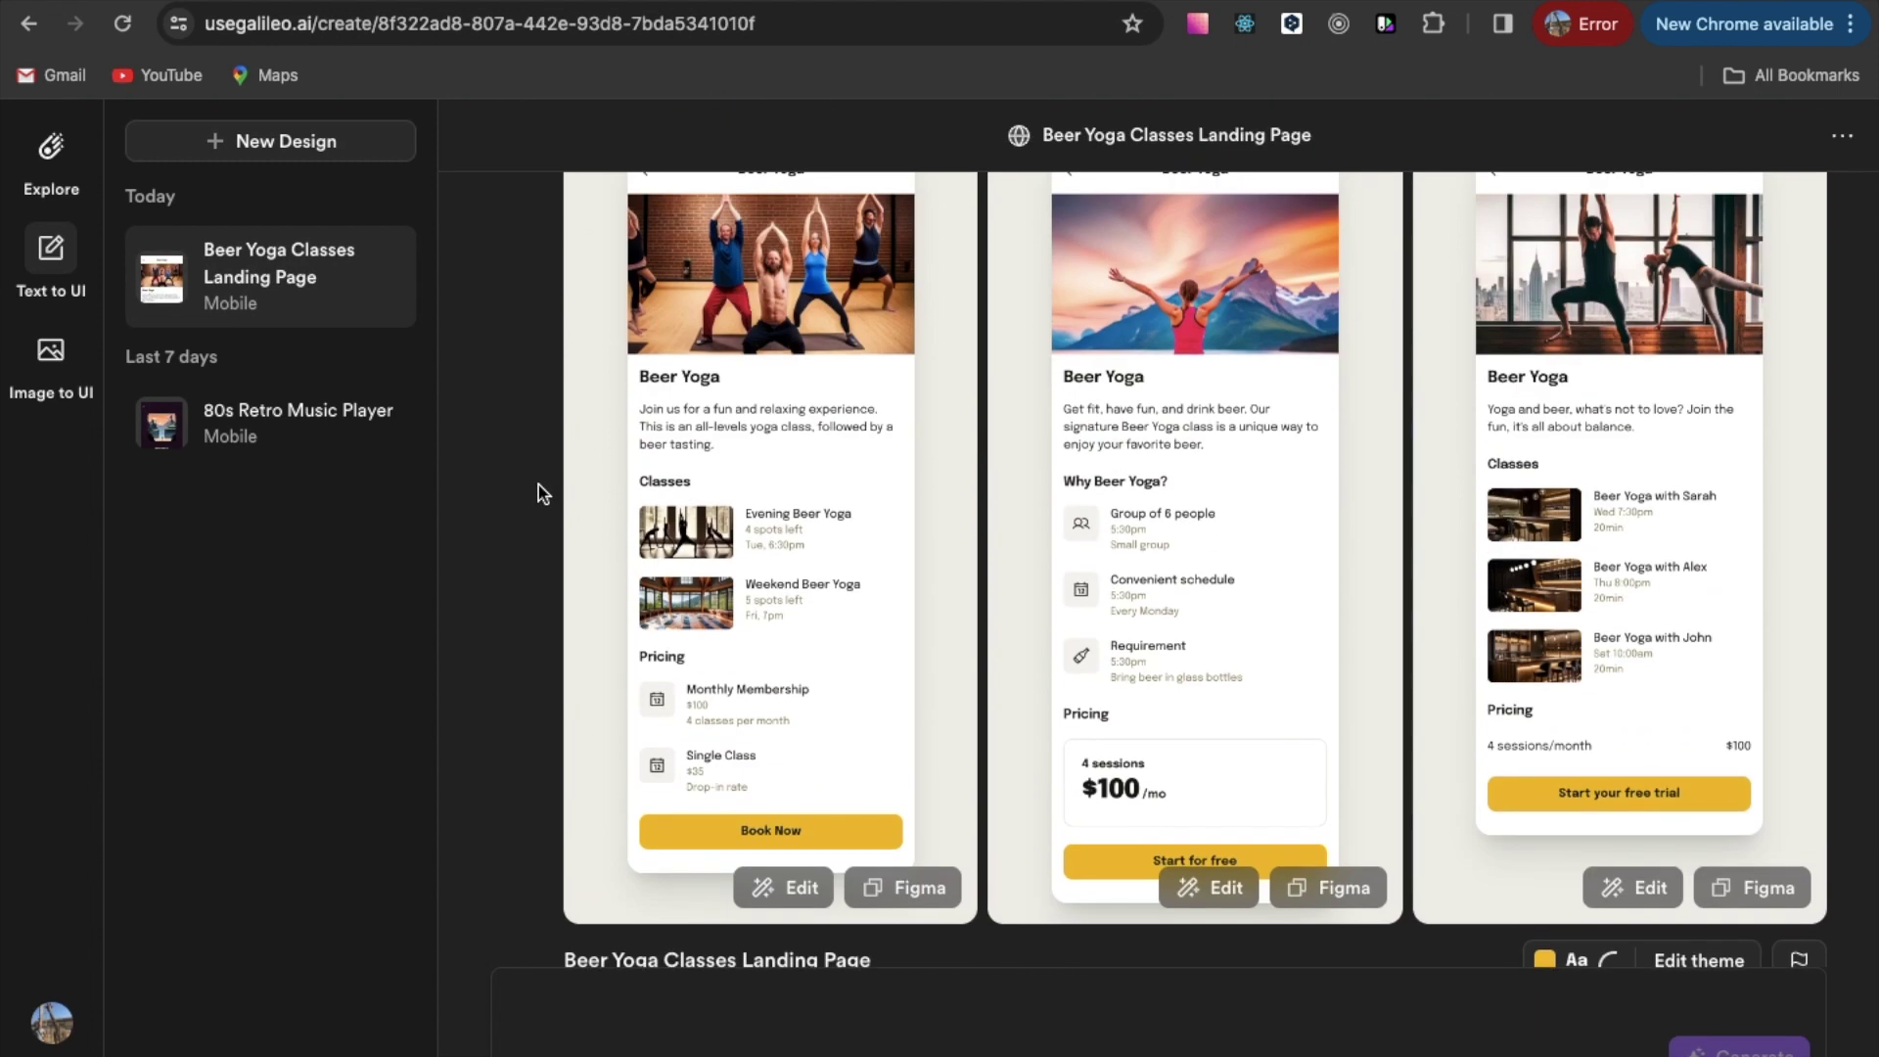
pyautogui.click(783, 566)
pyautogui.scroll(-4, 1009, 601)
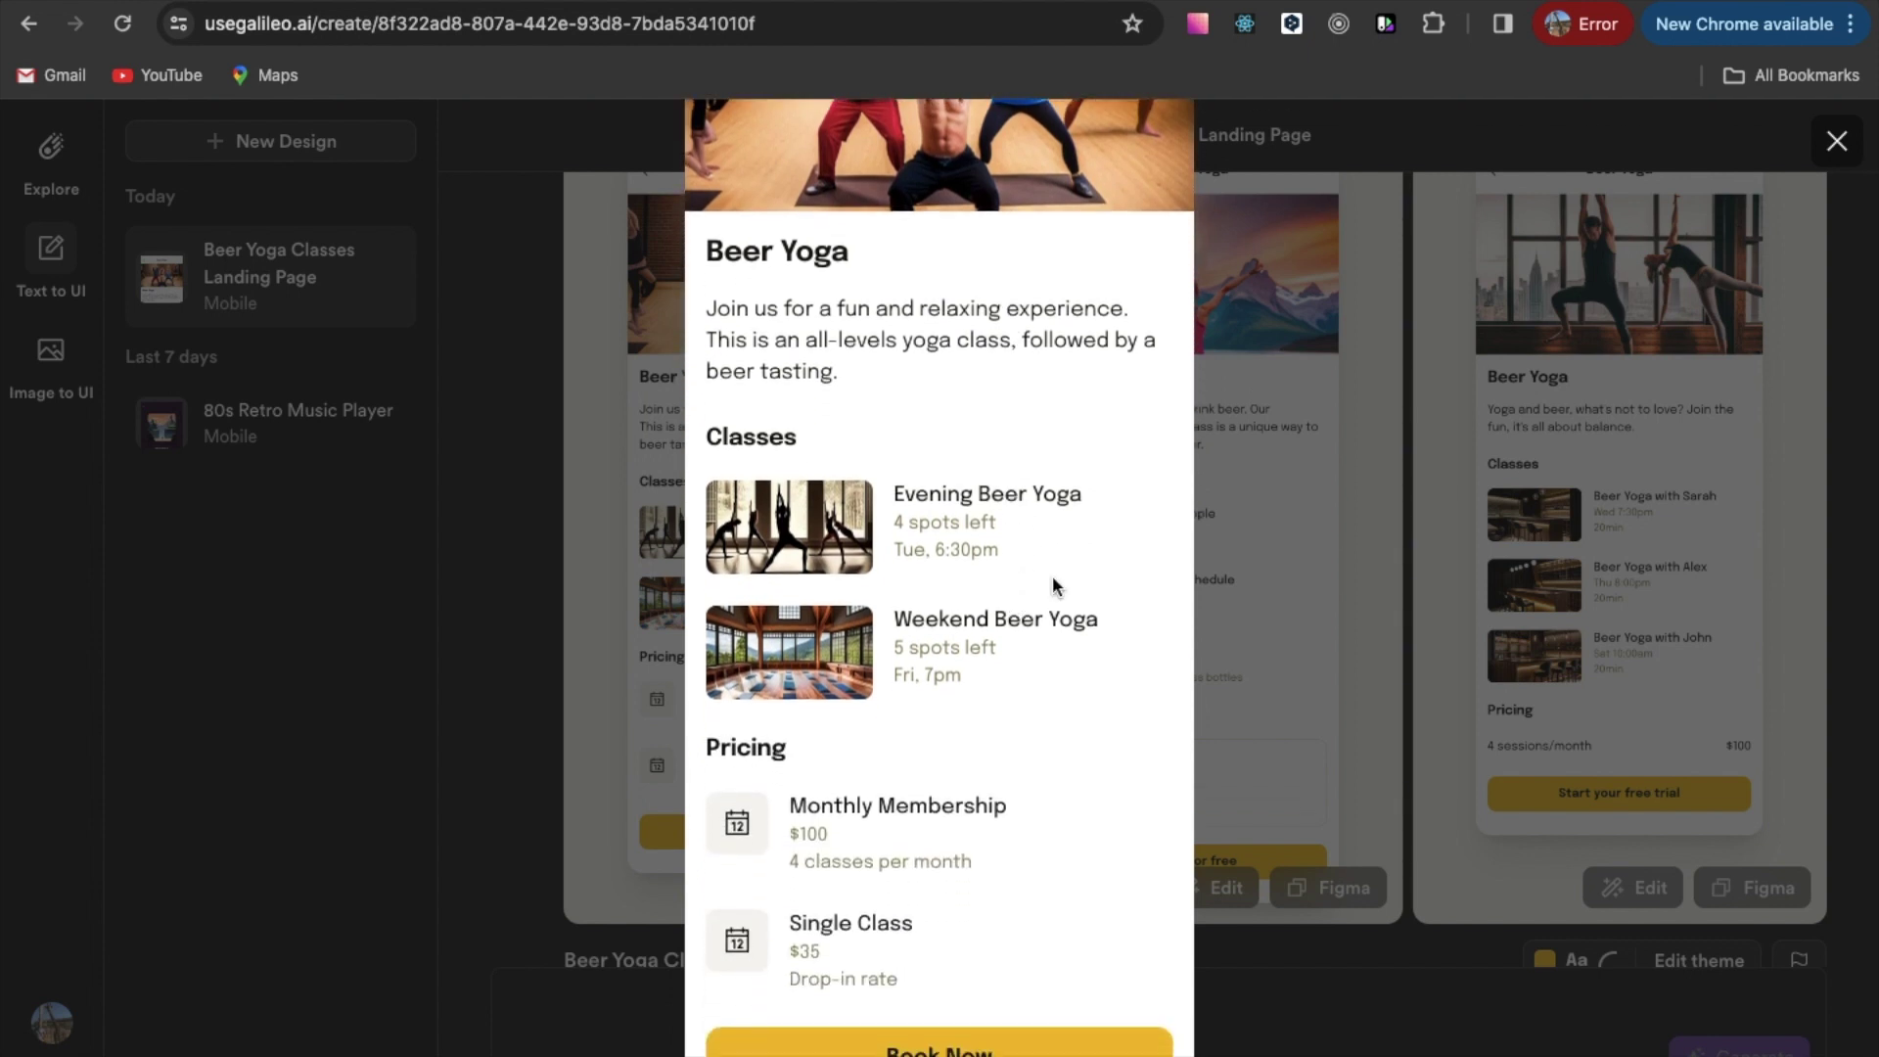
pyautogui.scroll(-1, 1076, 558)
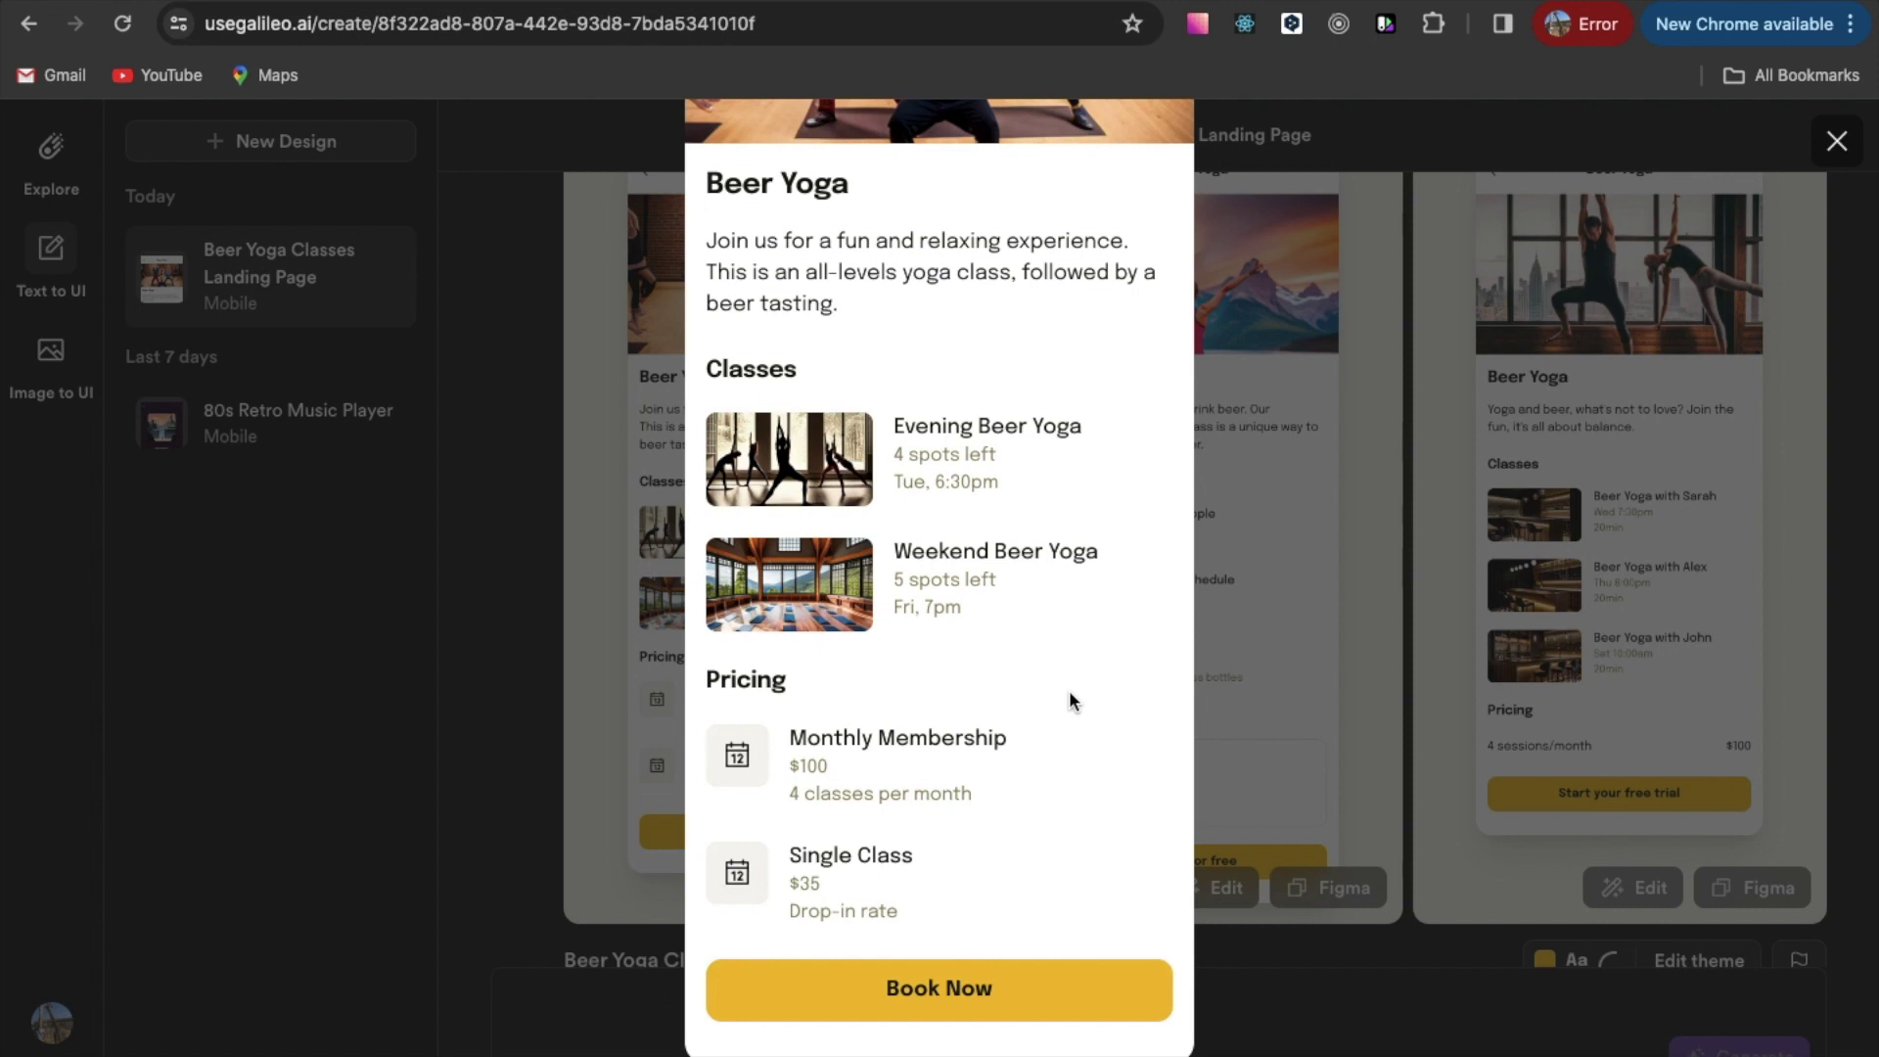
pyautogui.scroll(5, 1069, 690)
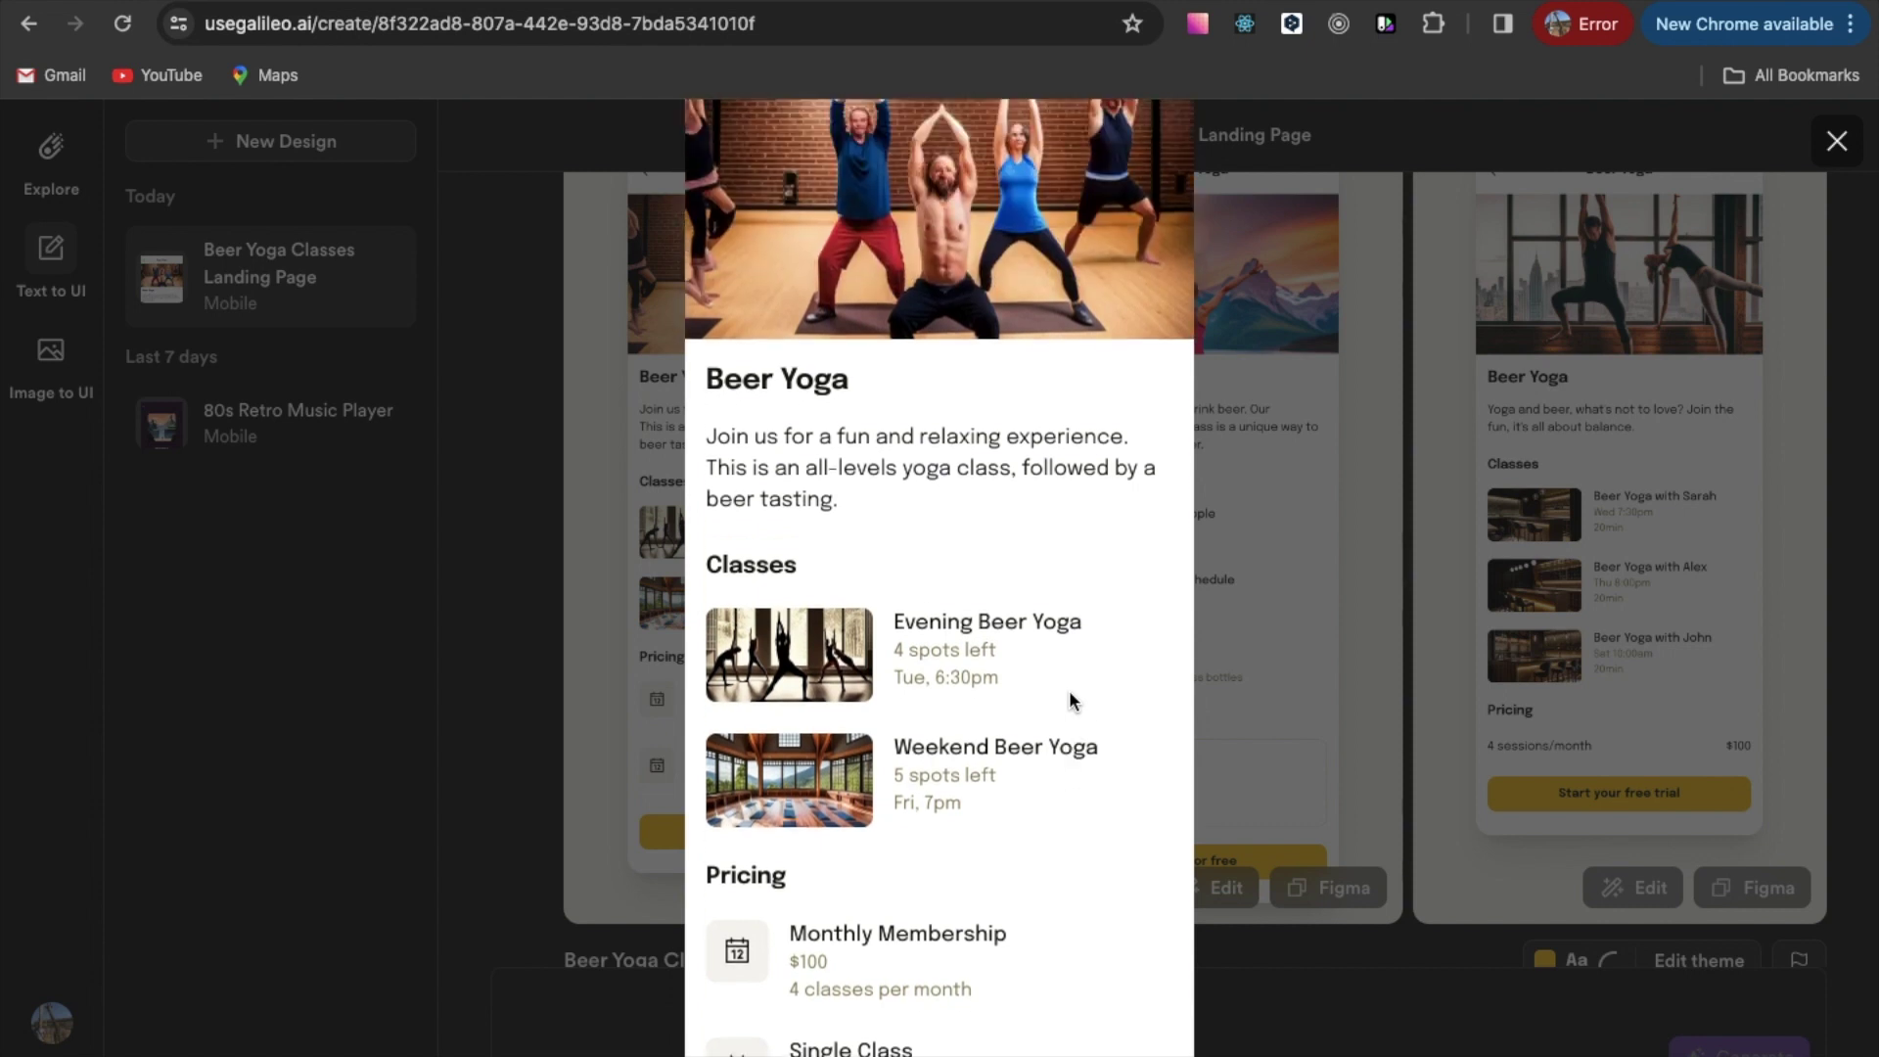
pyautogui.click(1257, 343)
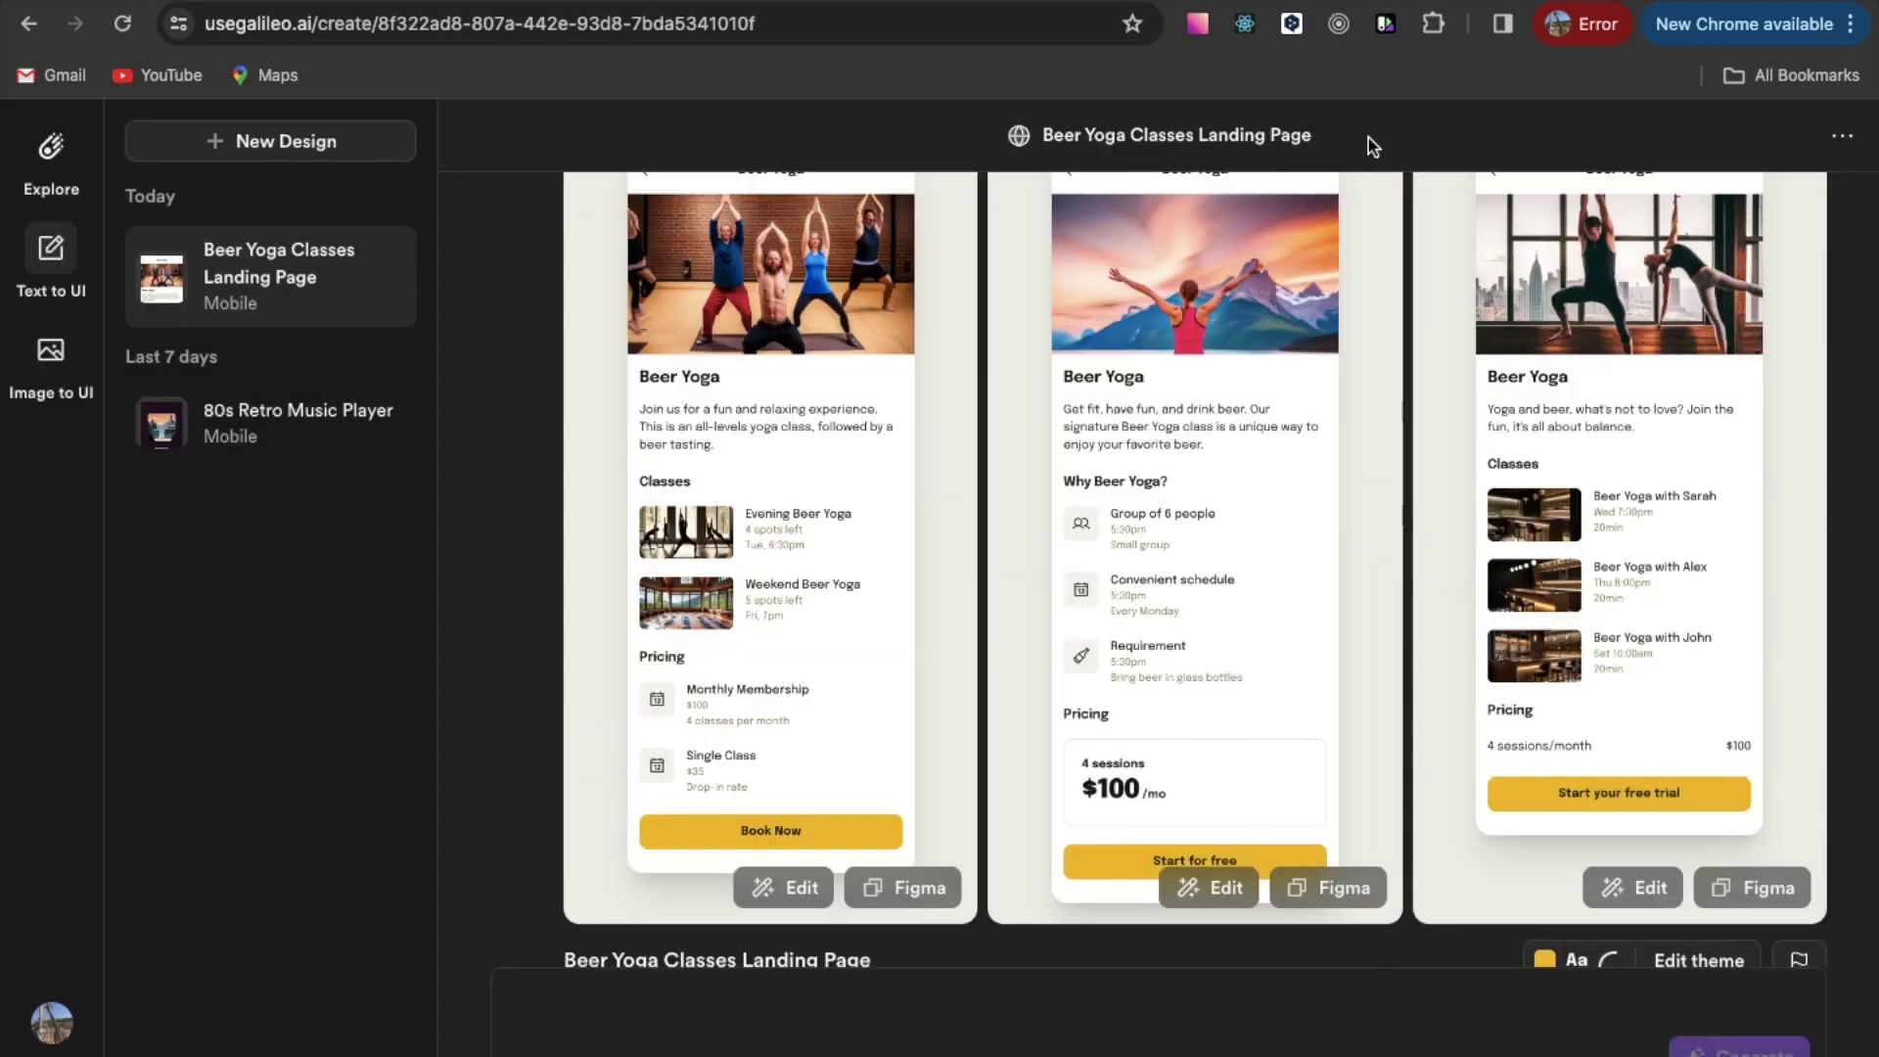
pyautogui.click(1241, 448)
pyautogui.scroll(-2, 1141, 608)
pyautogui.scroll(-3, 1141, 608)
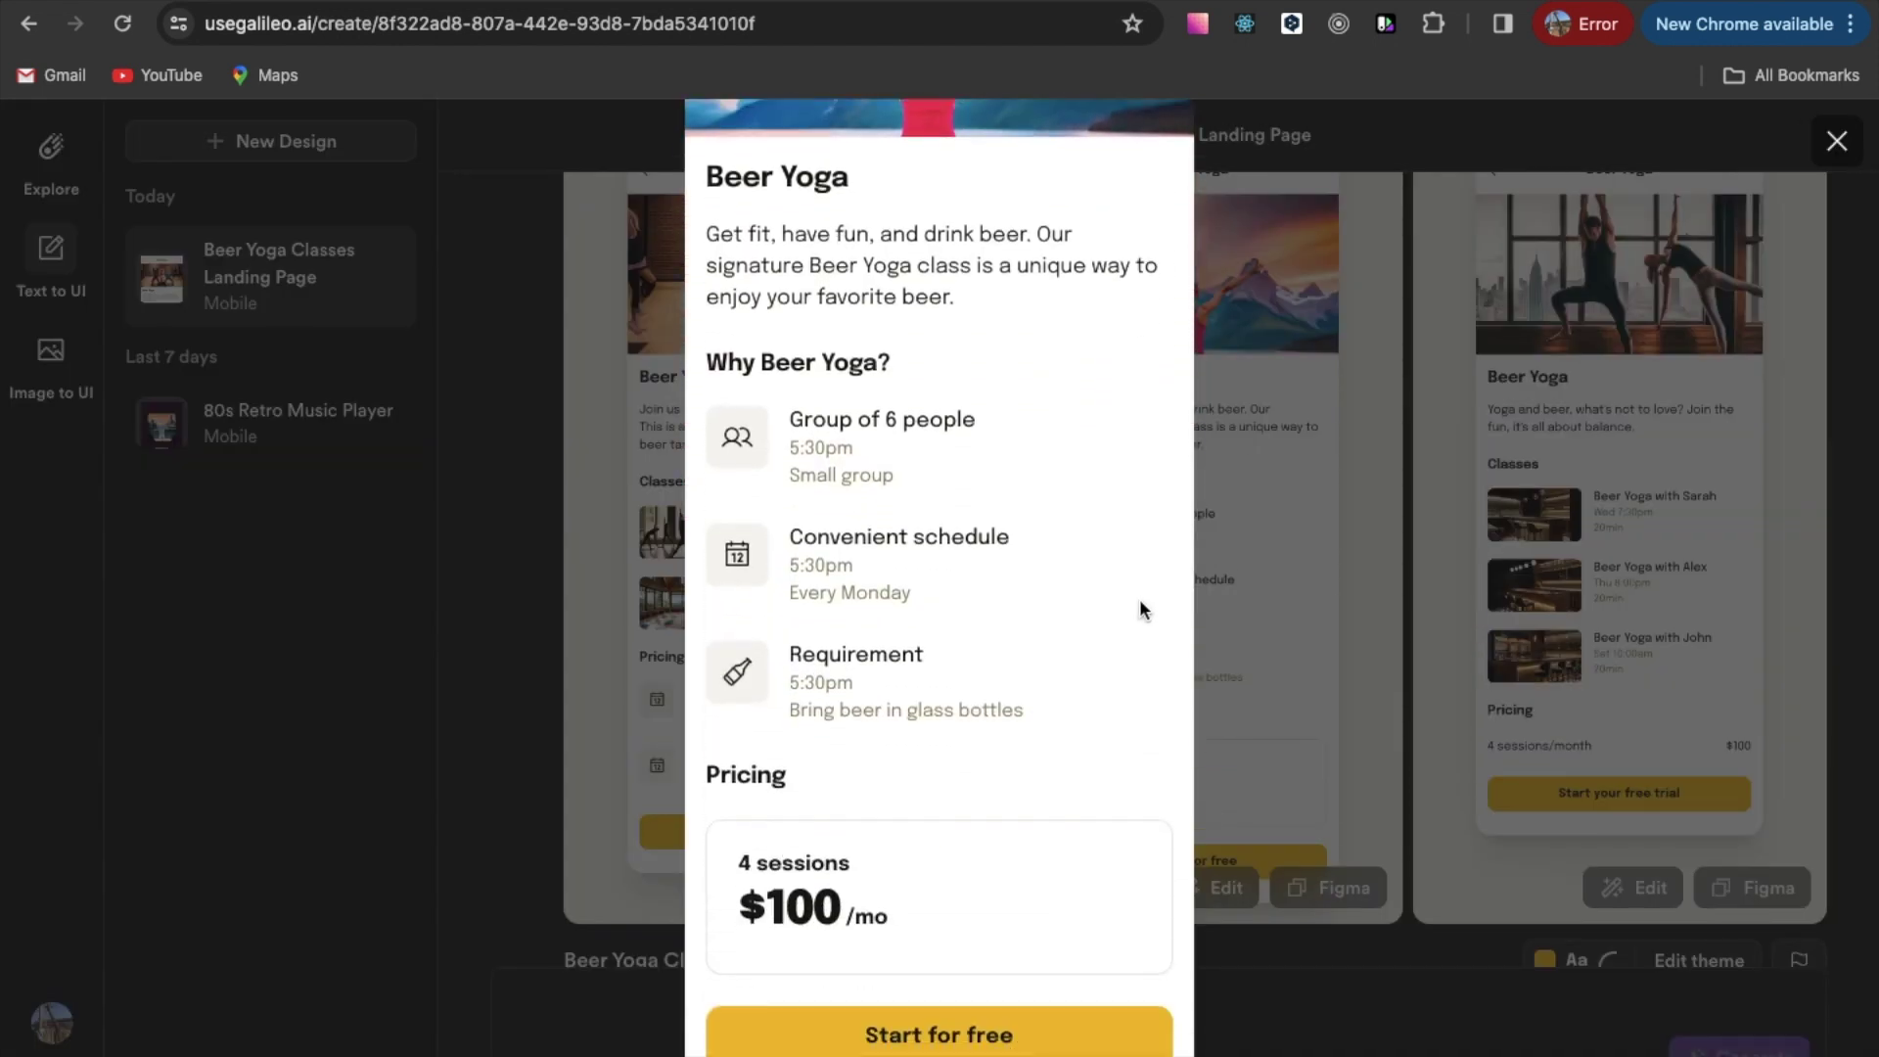
pyautogui.scroll(5, 1141, 608)
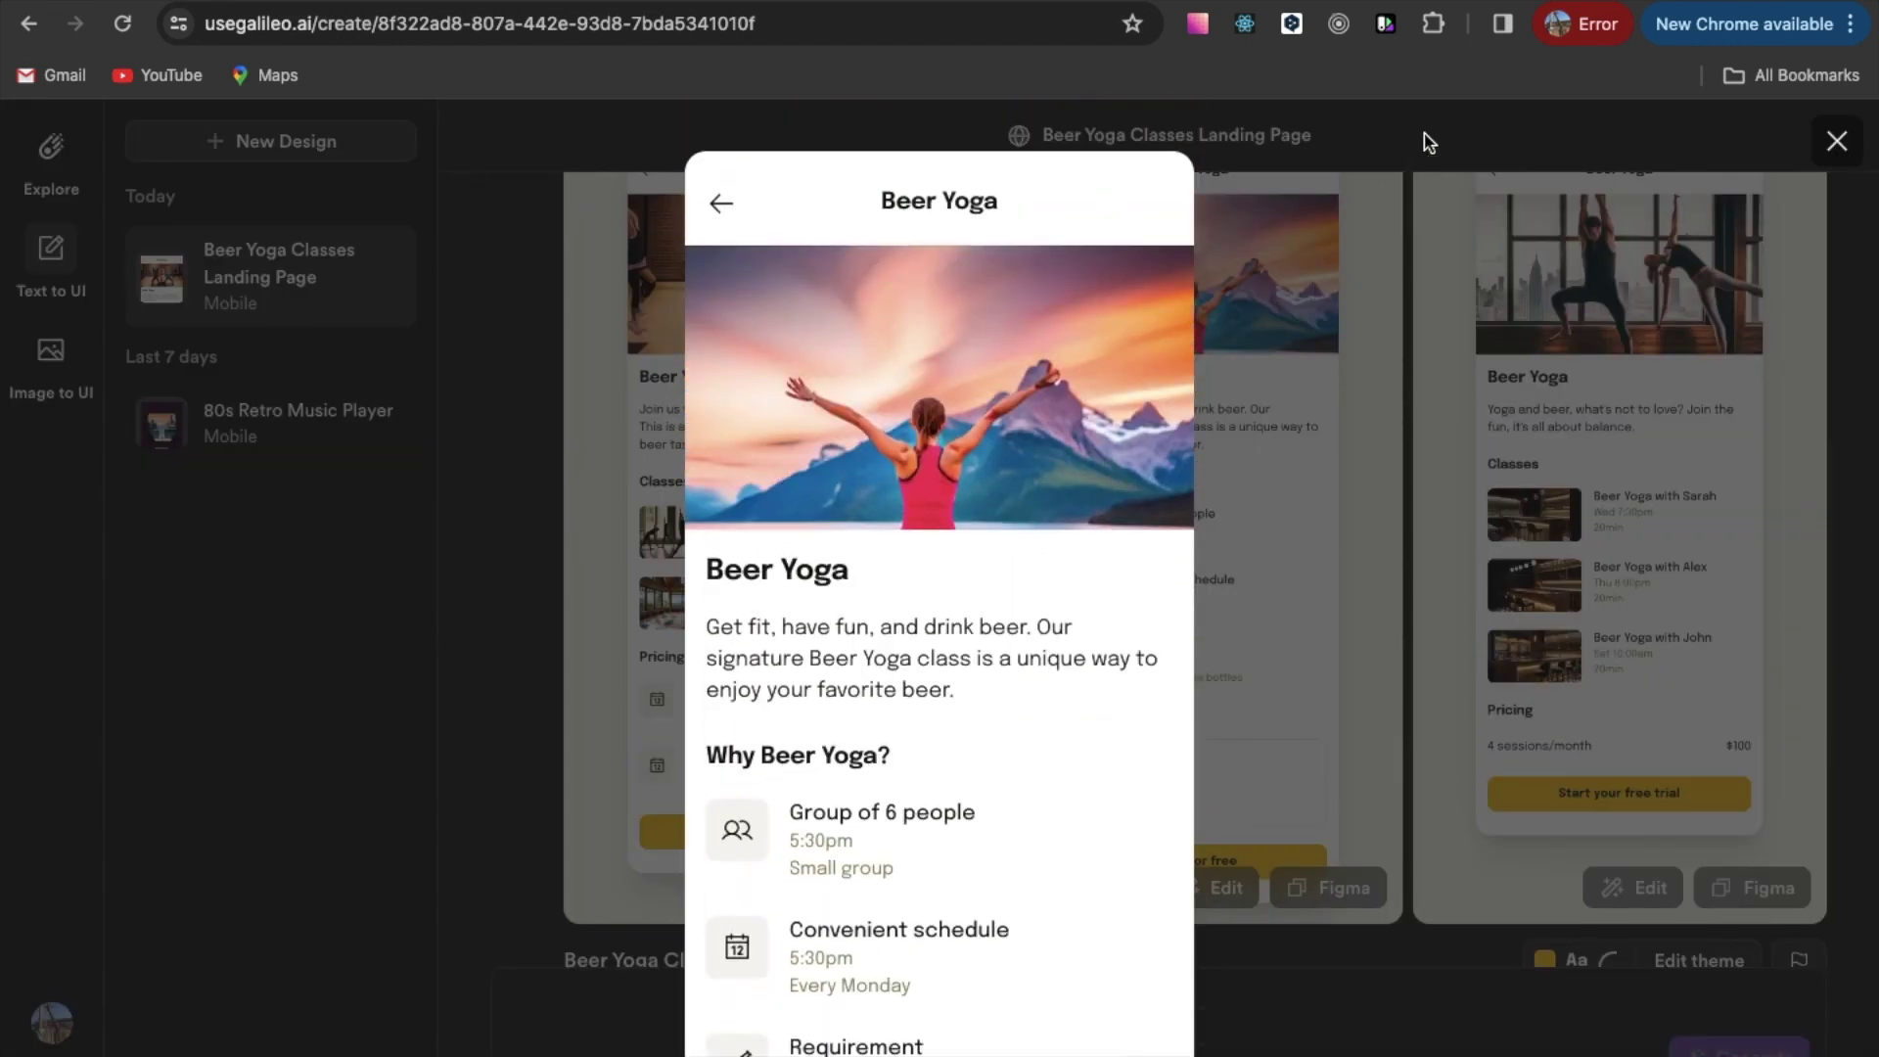
pyautogui.click(1429, 142)
pyautogui.click(1505, 405)
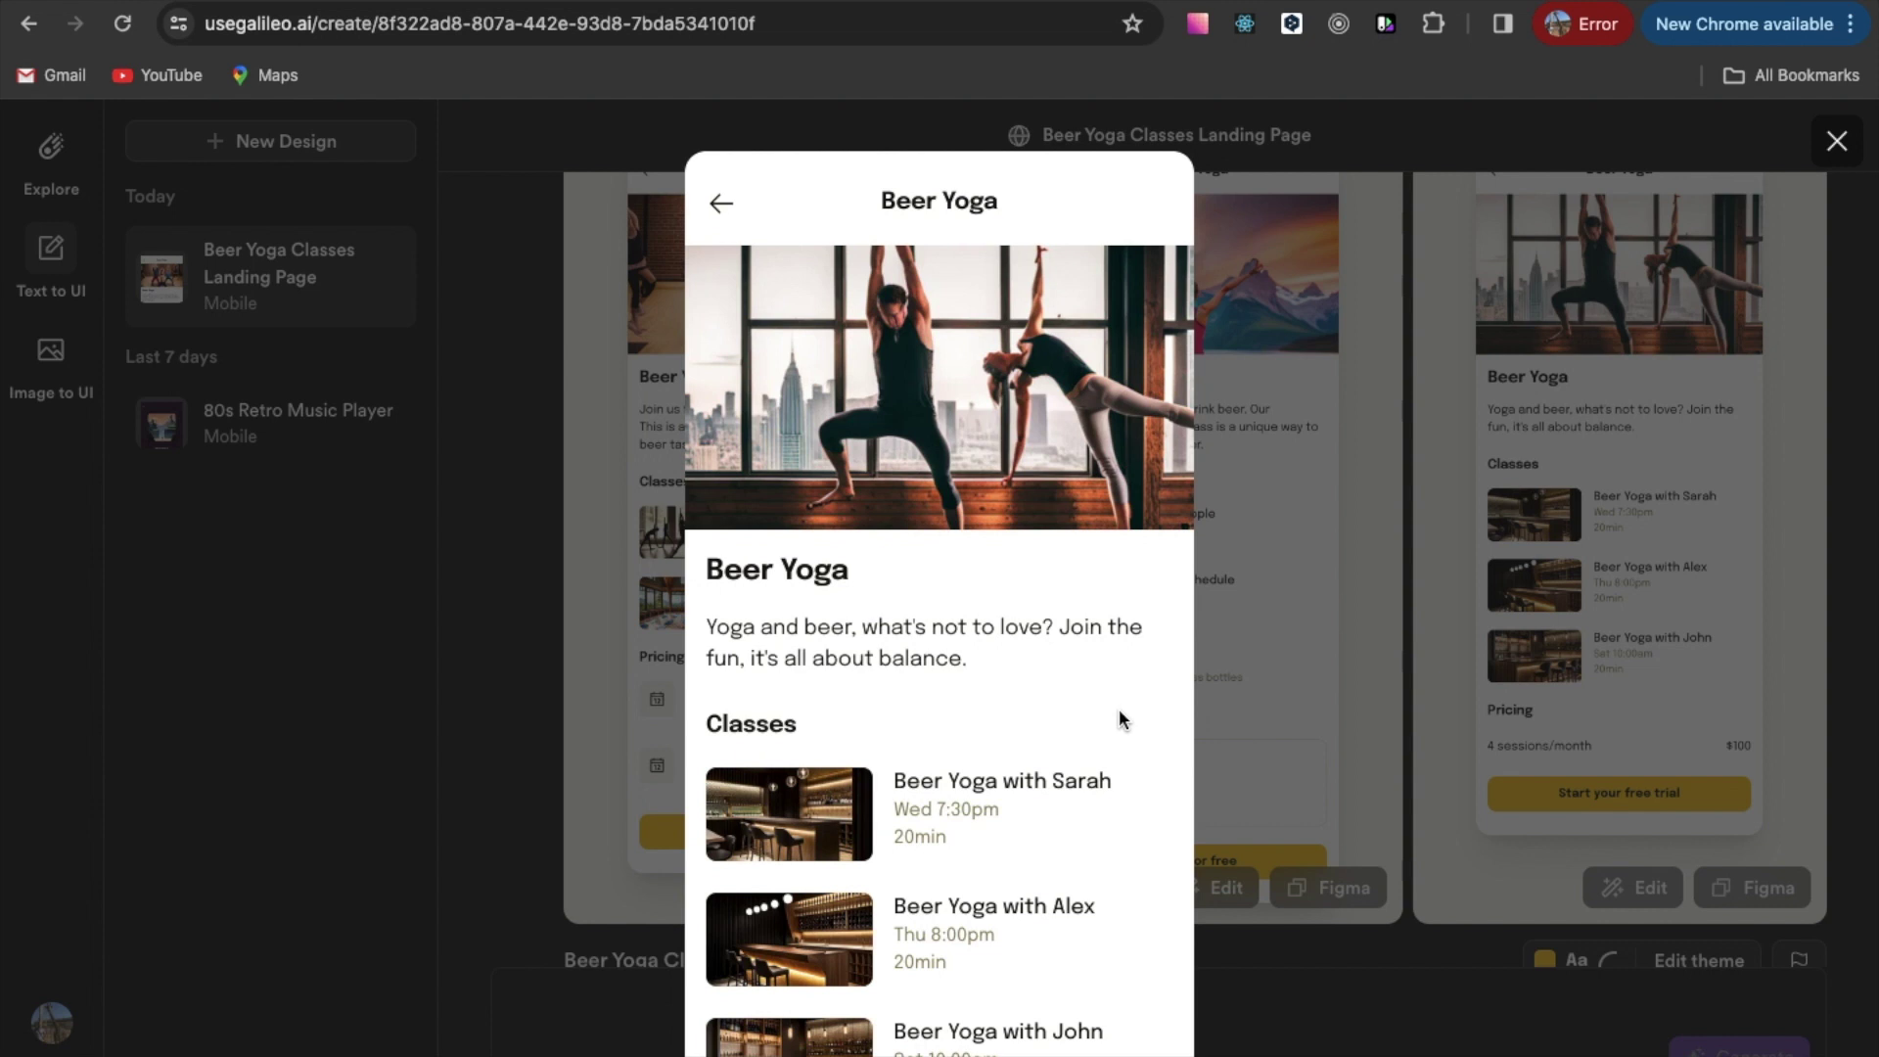
pyautogui.scroll(-4, 1120, 719)
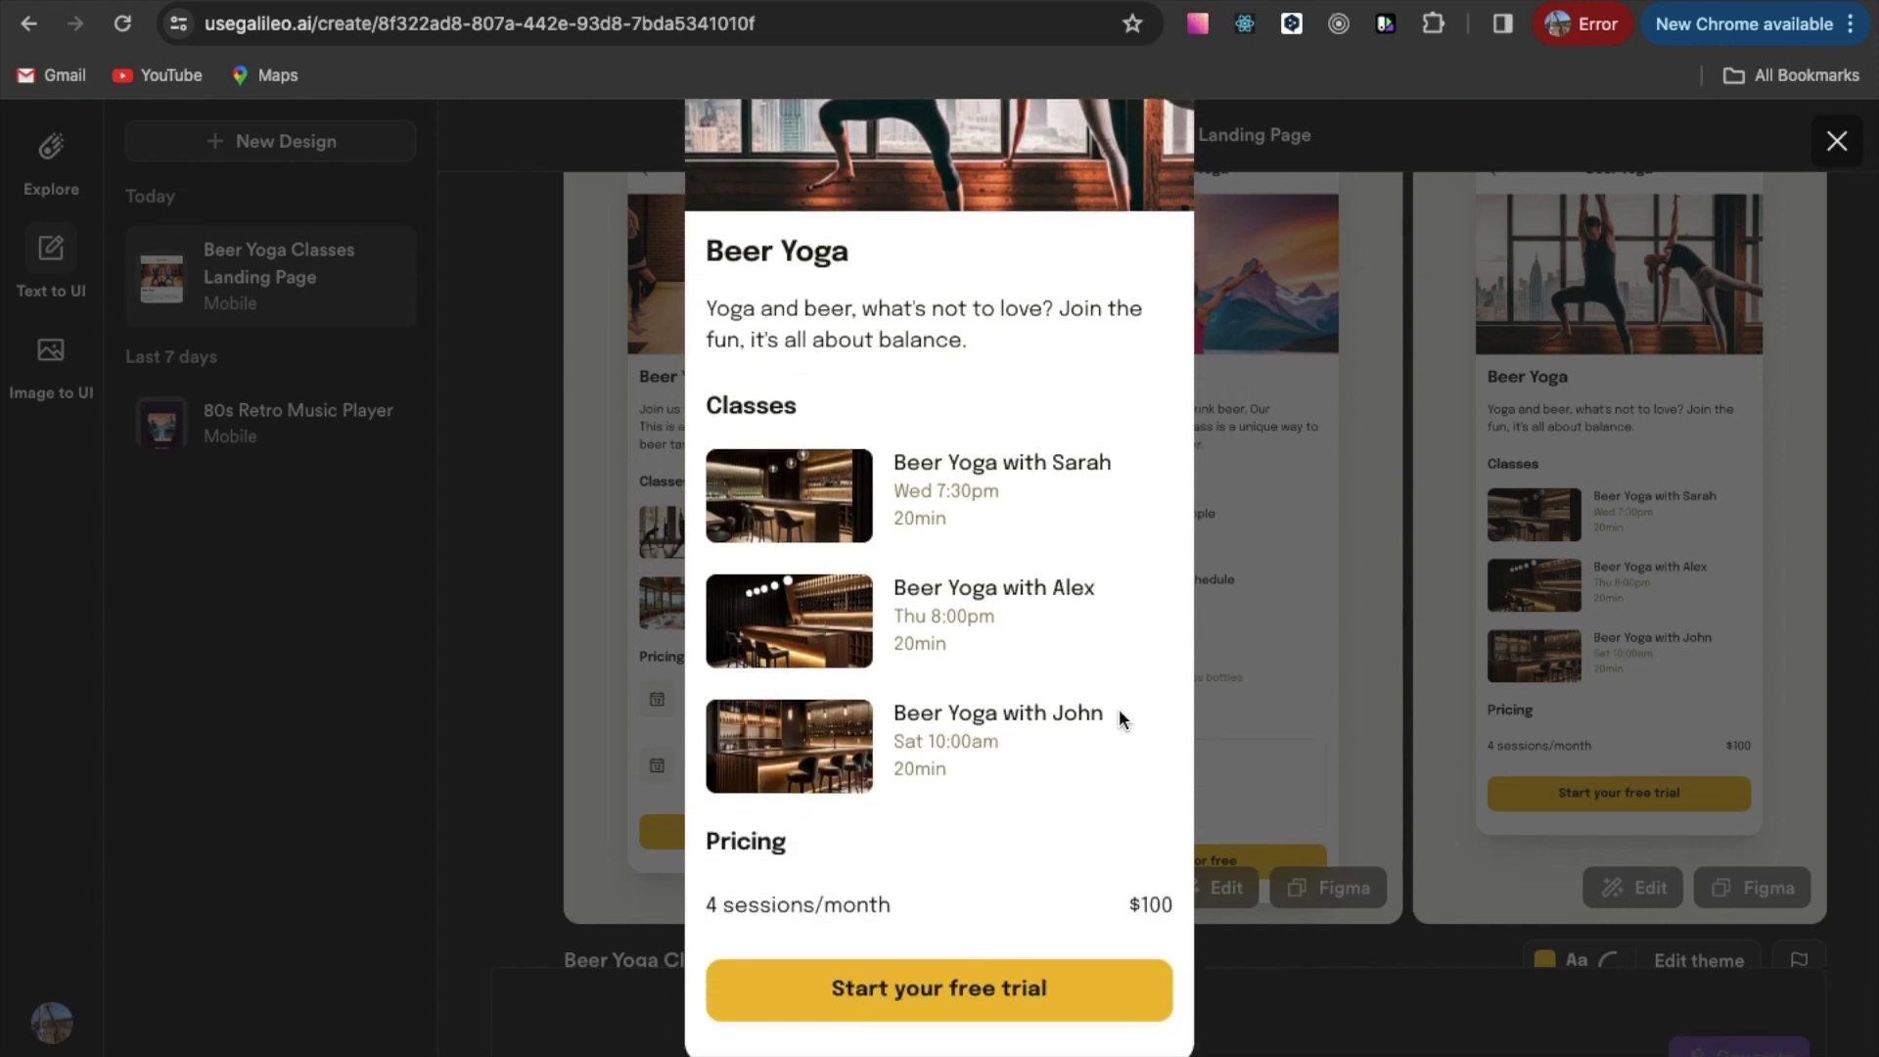
pyautogui.click(529, 683)
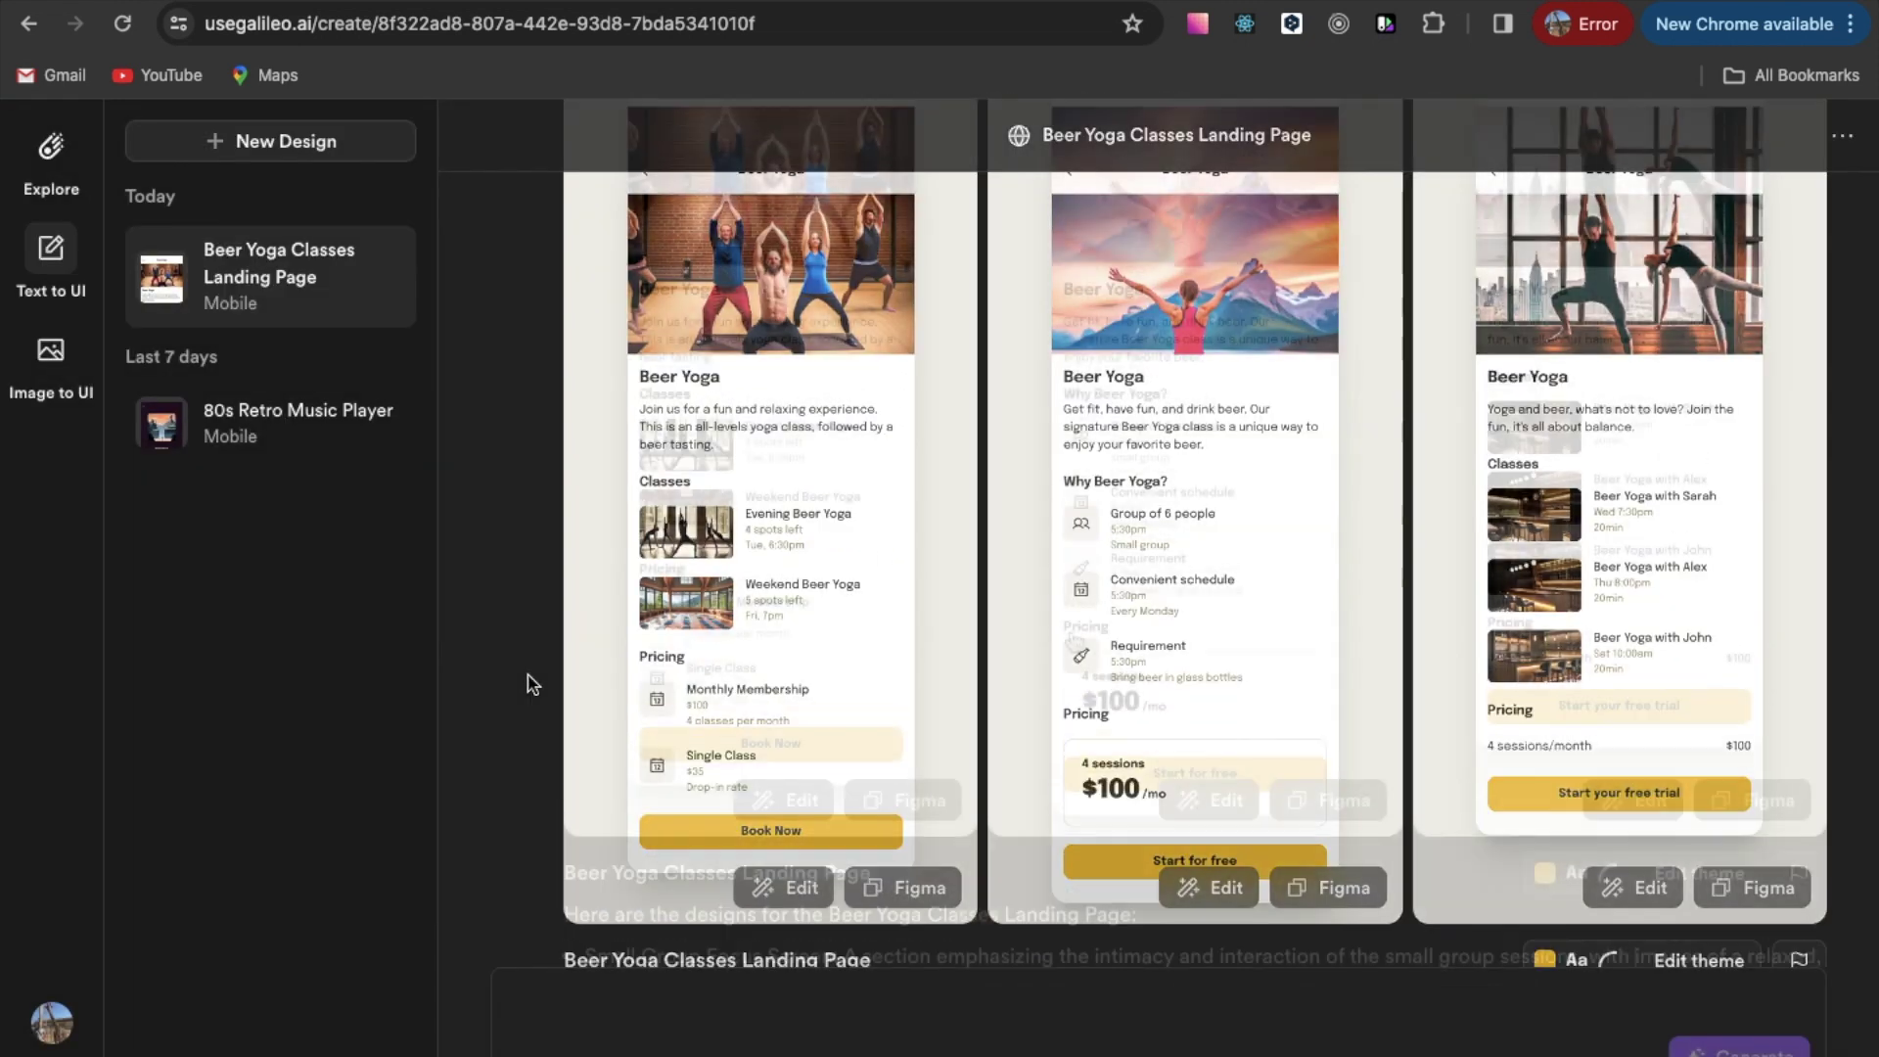
pyautogui.scroll(-1, 852, 607)
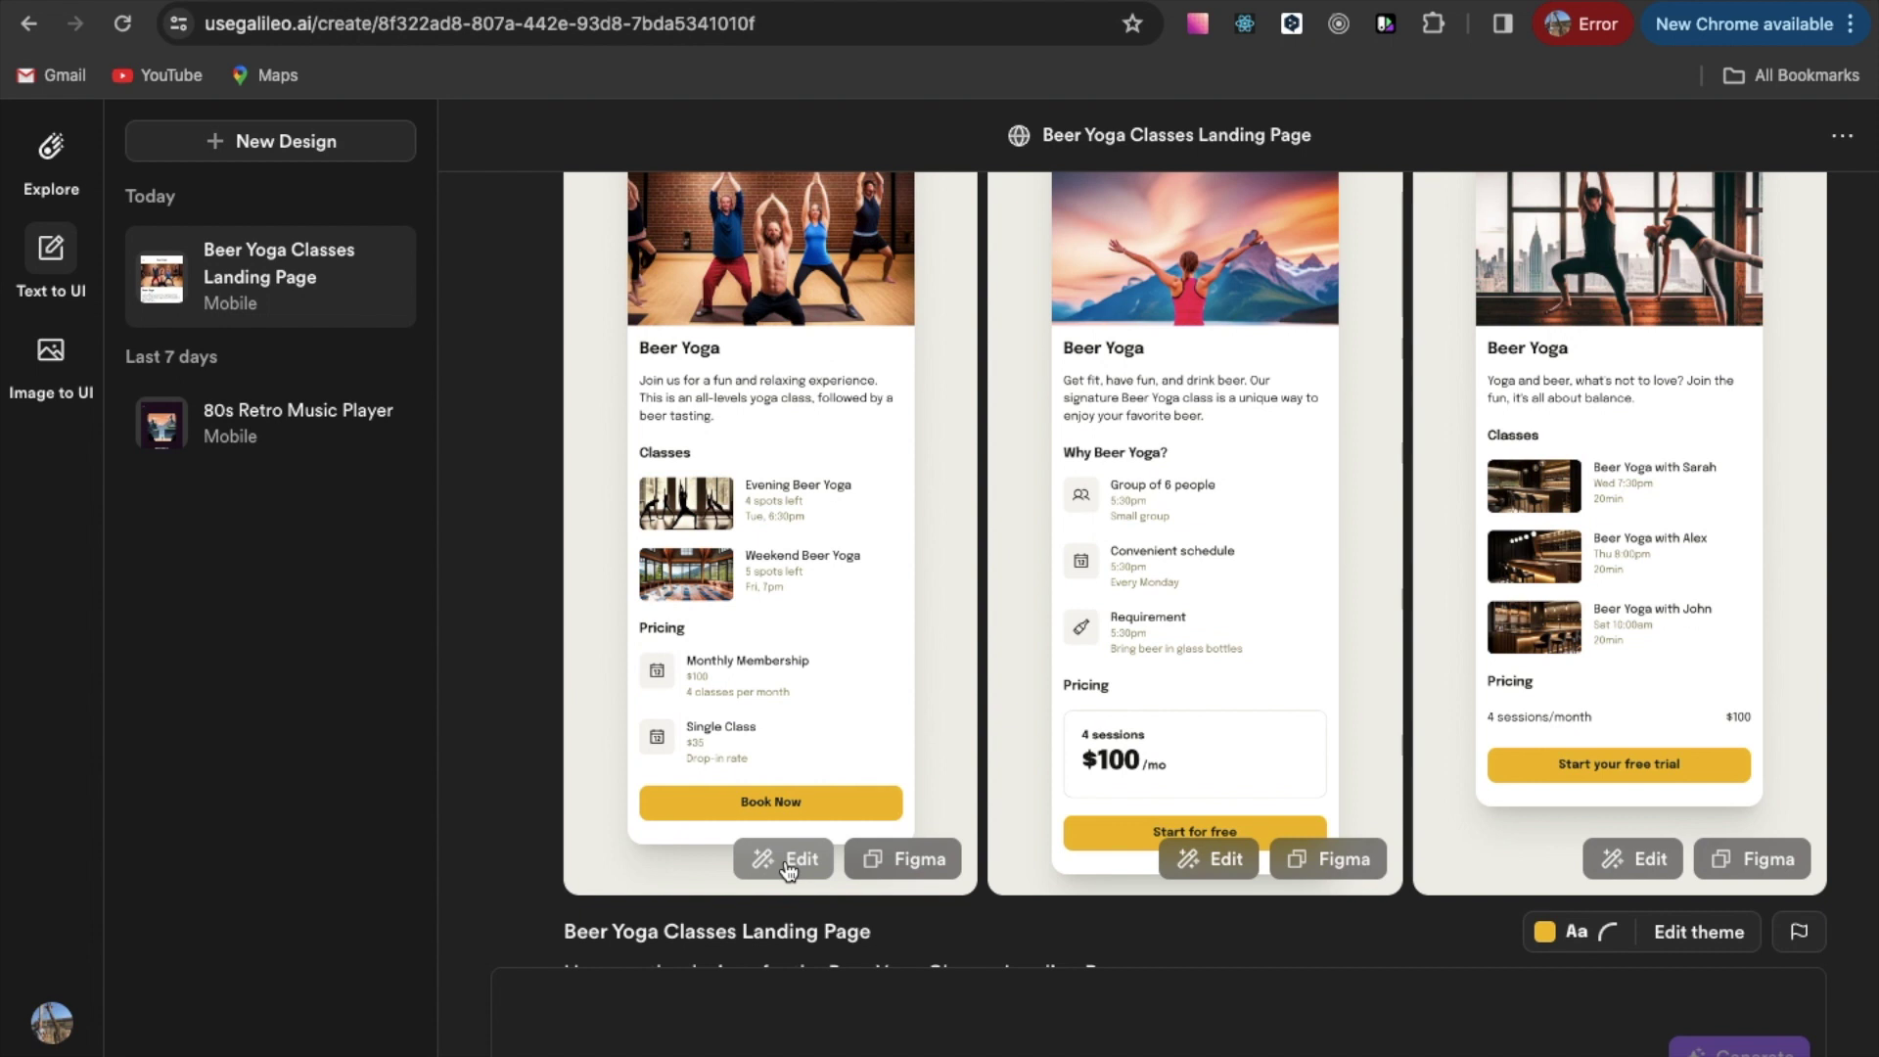
pyautogui.click(788, 865)
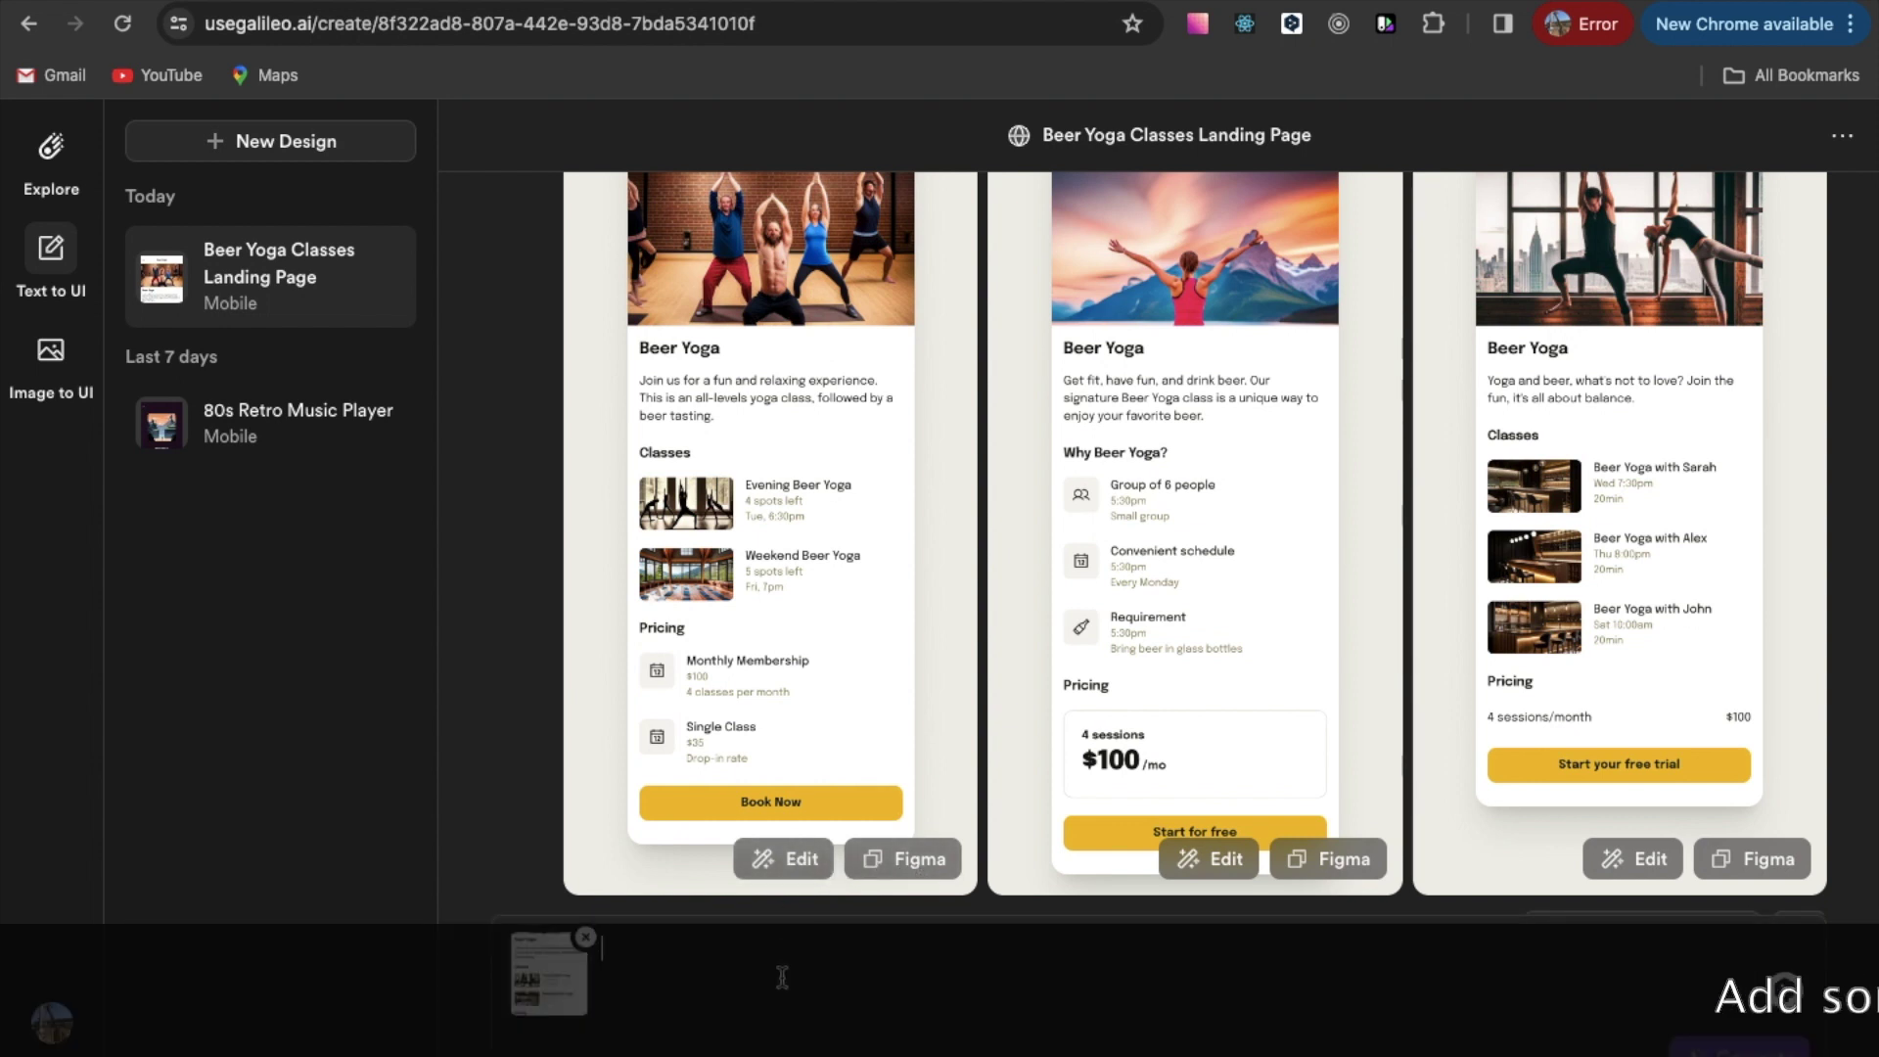
pyautogui.write('додай бу')
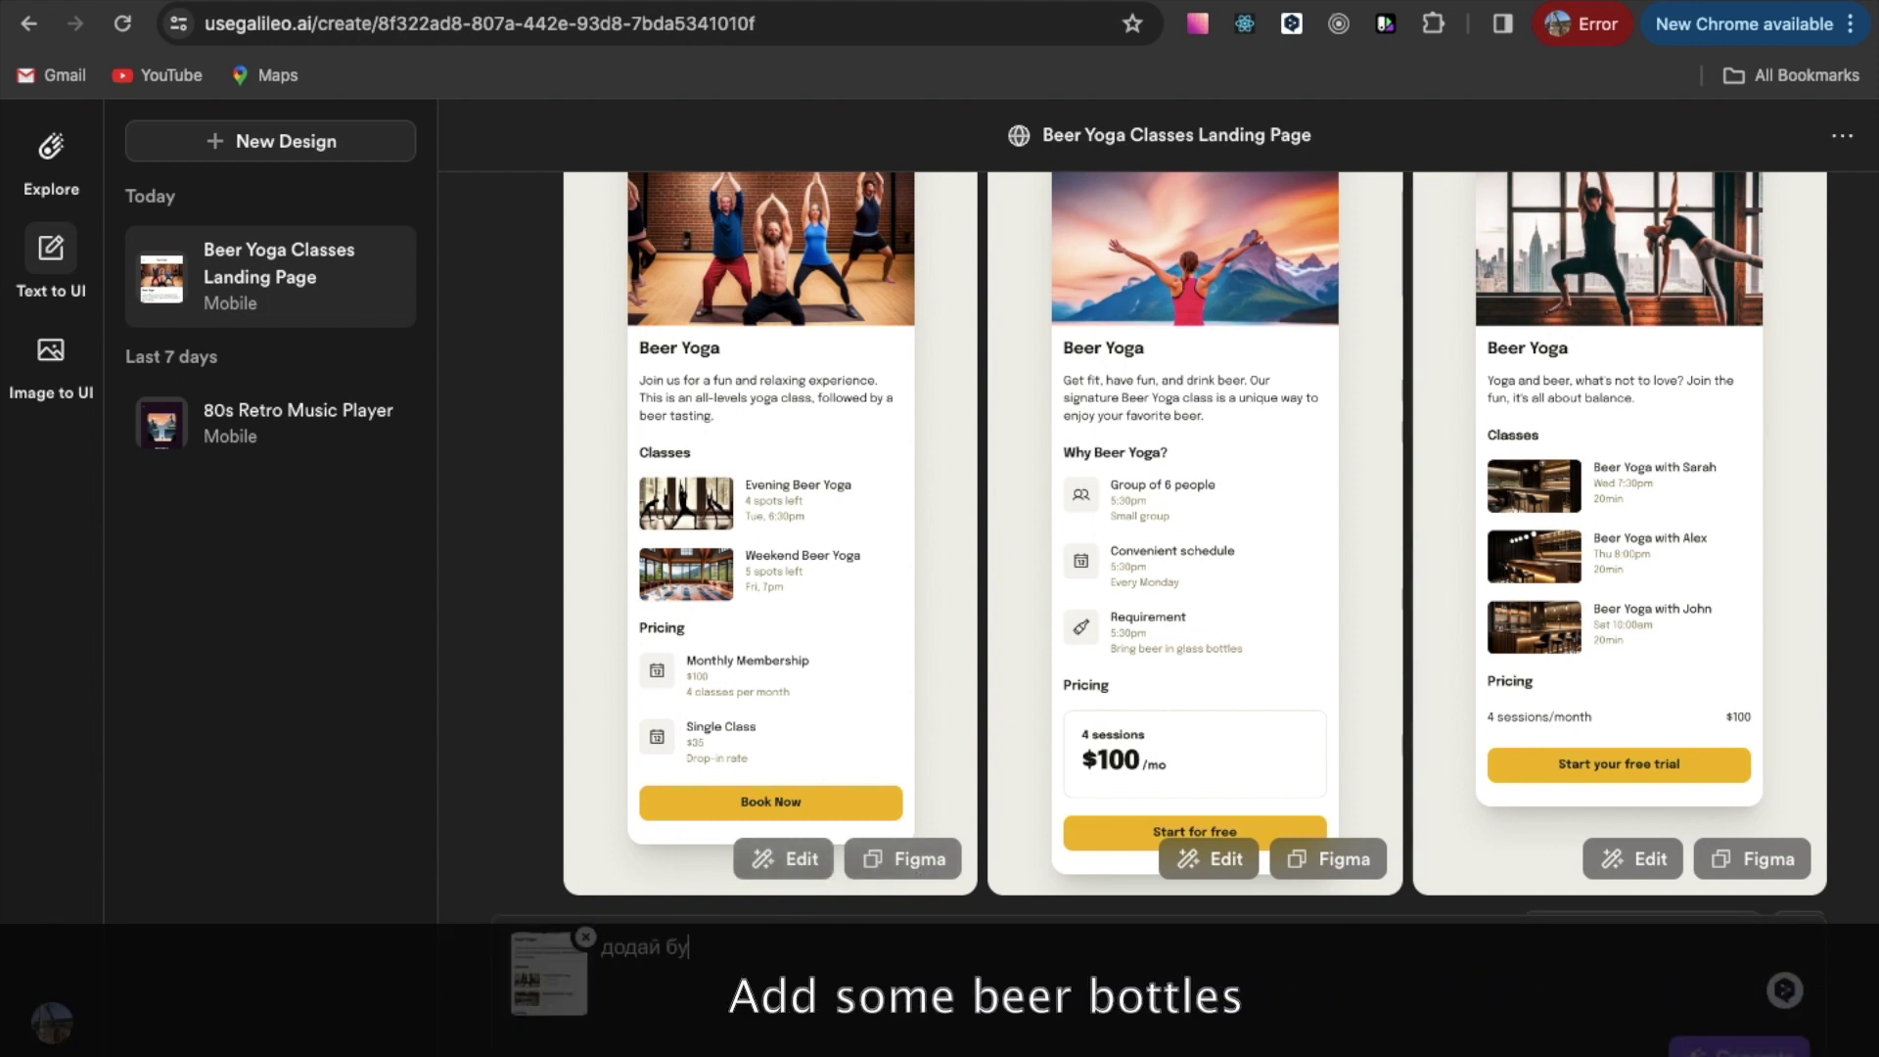
pyautogui.write('тилки з пивом')
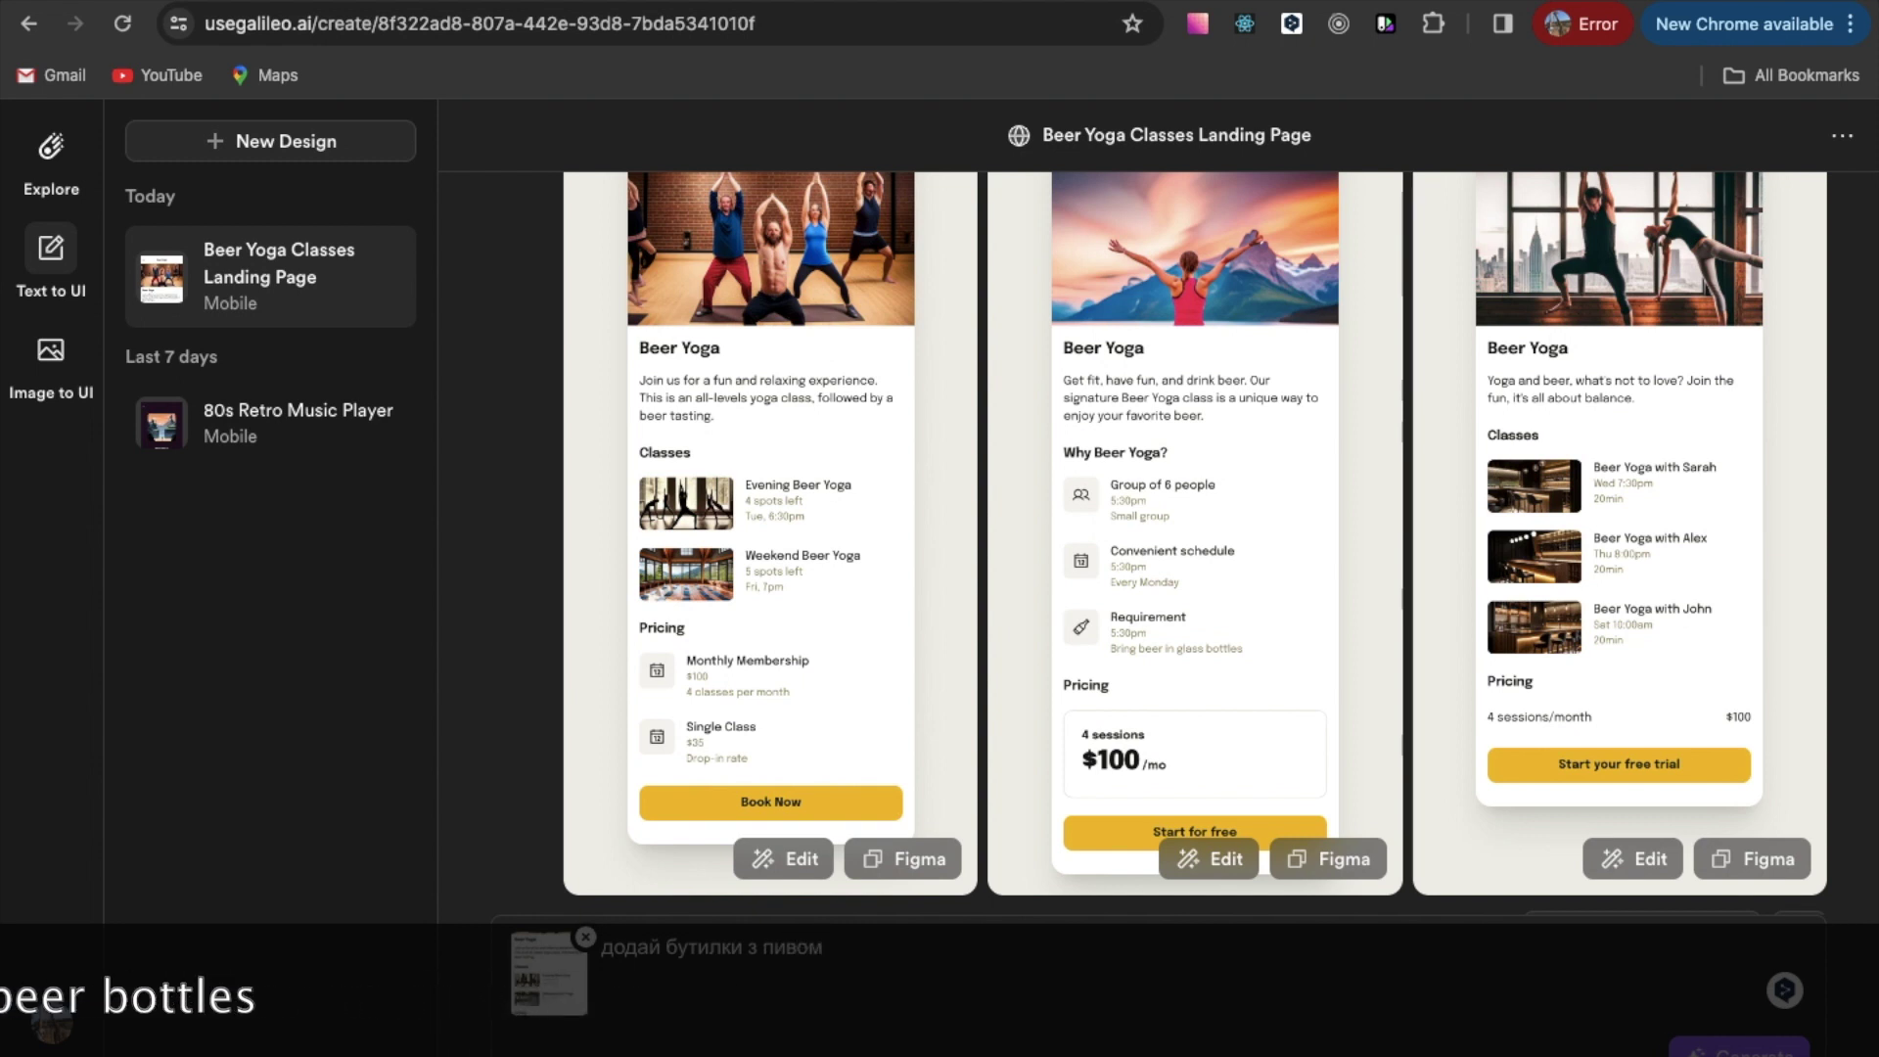
pyautogui.write(', тому що не зрозуміло')
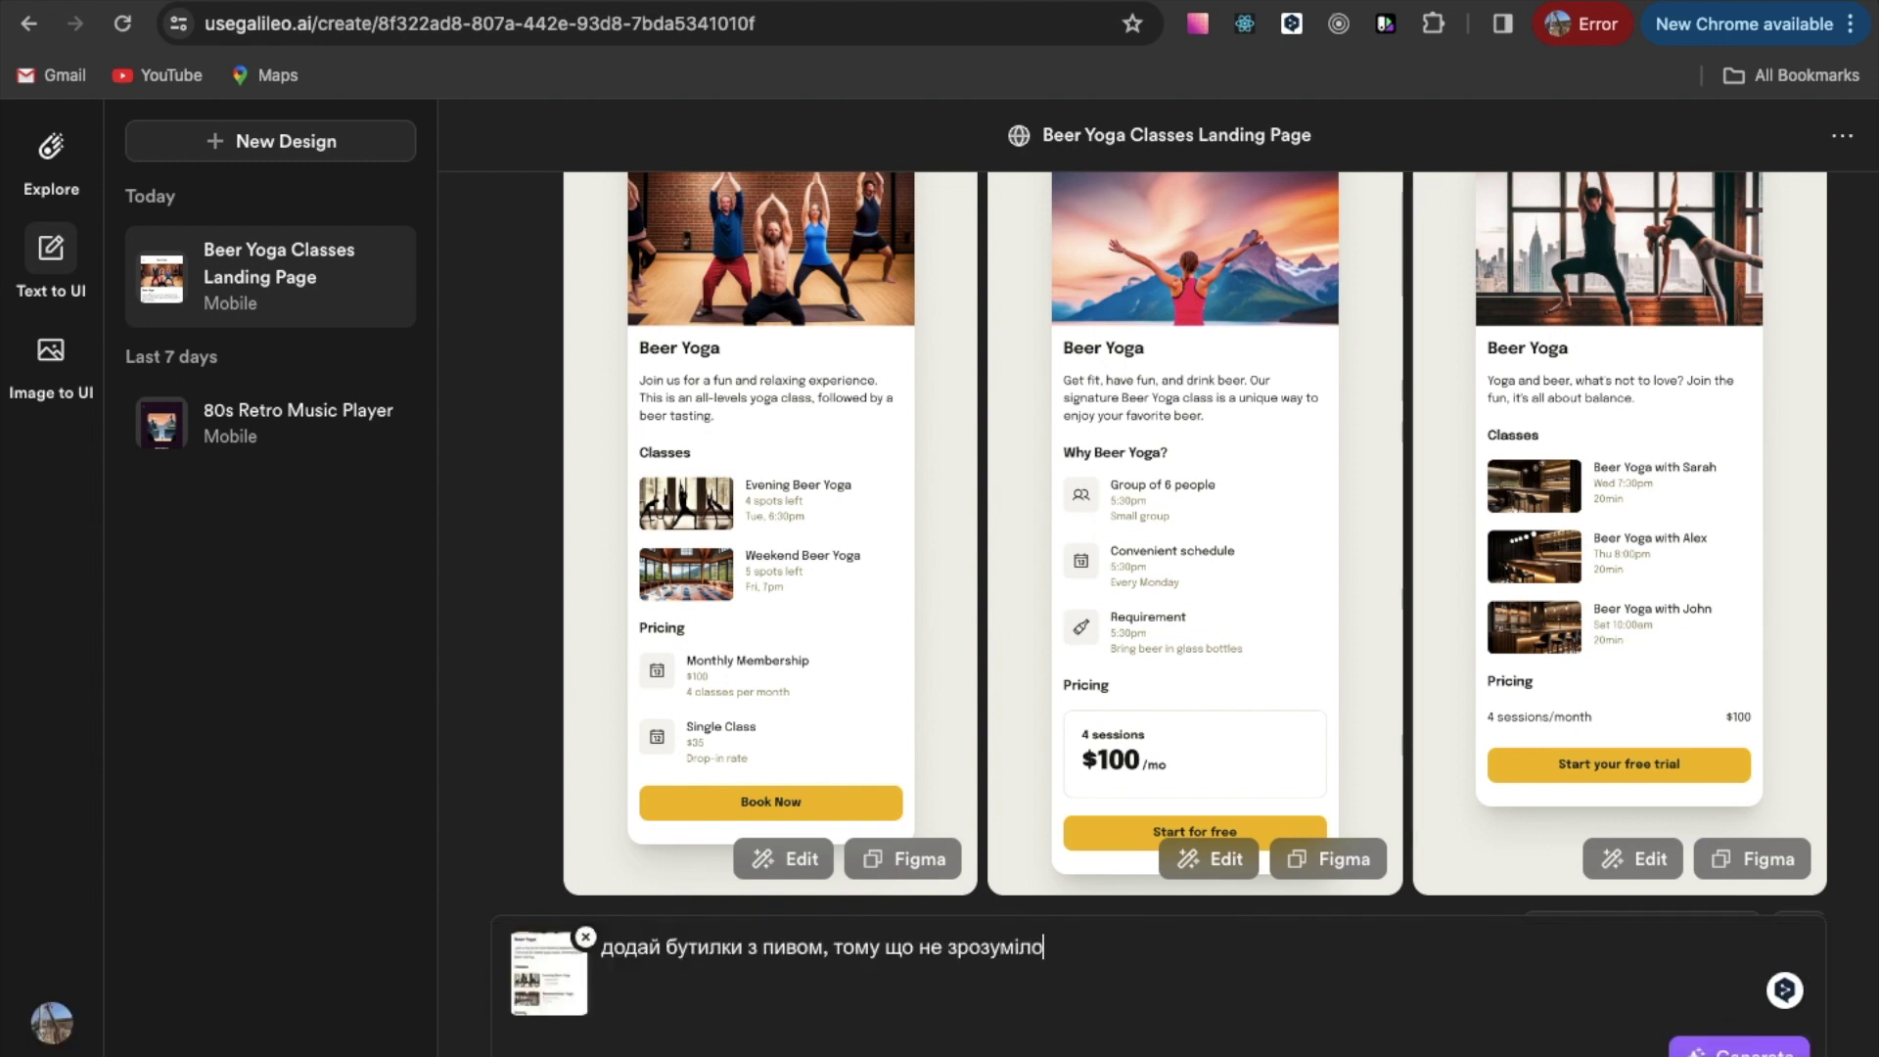
pyautogui.write(' як це відбувається')
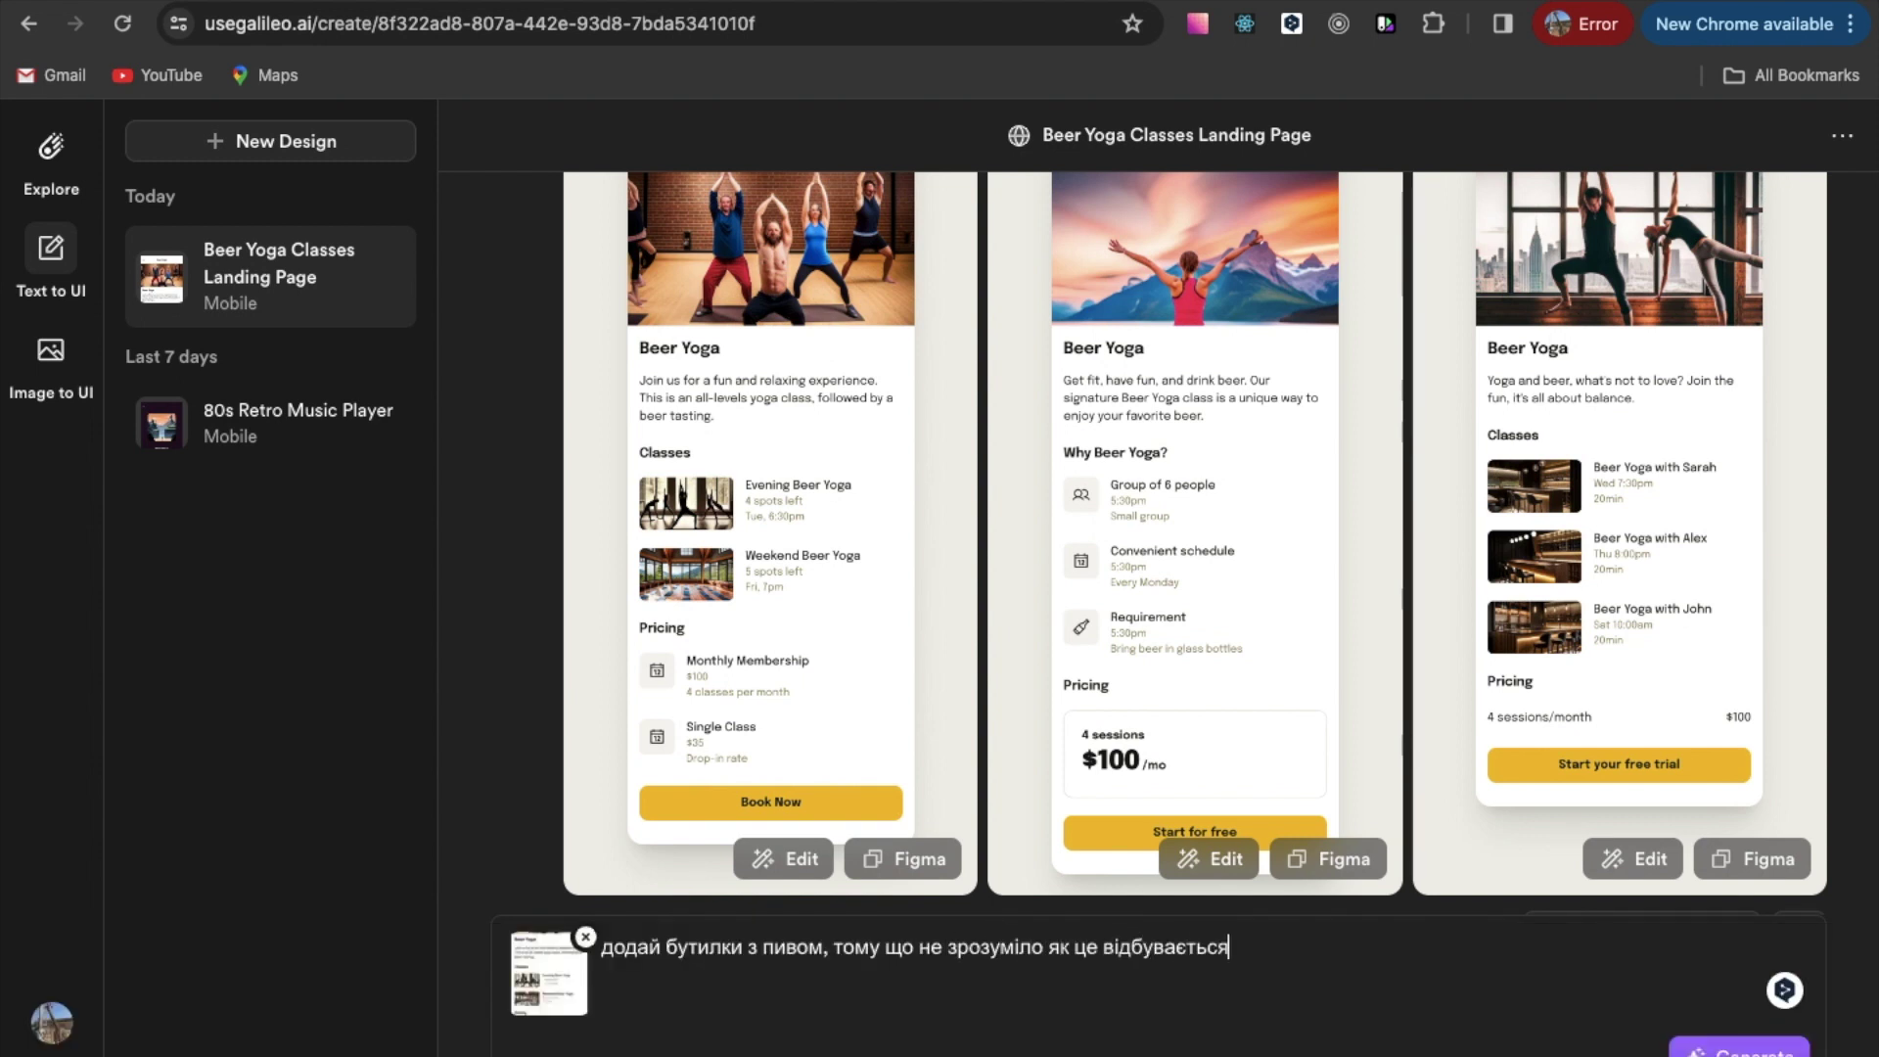
pyautogui.press('Return')
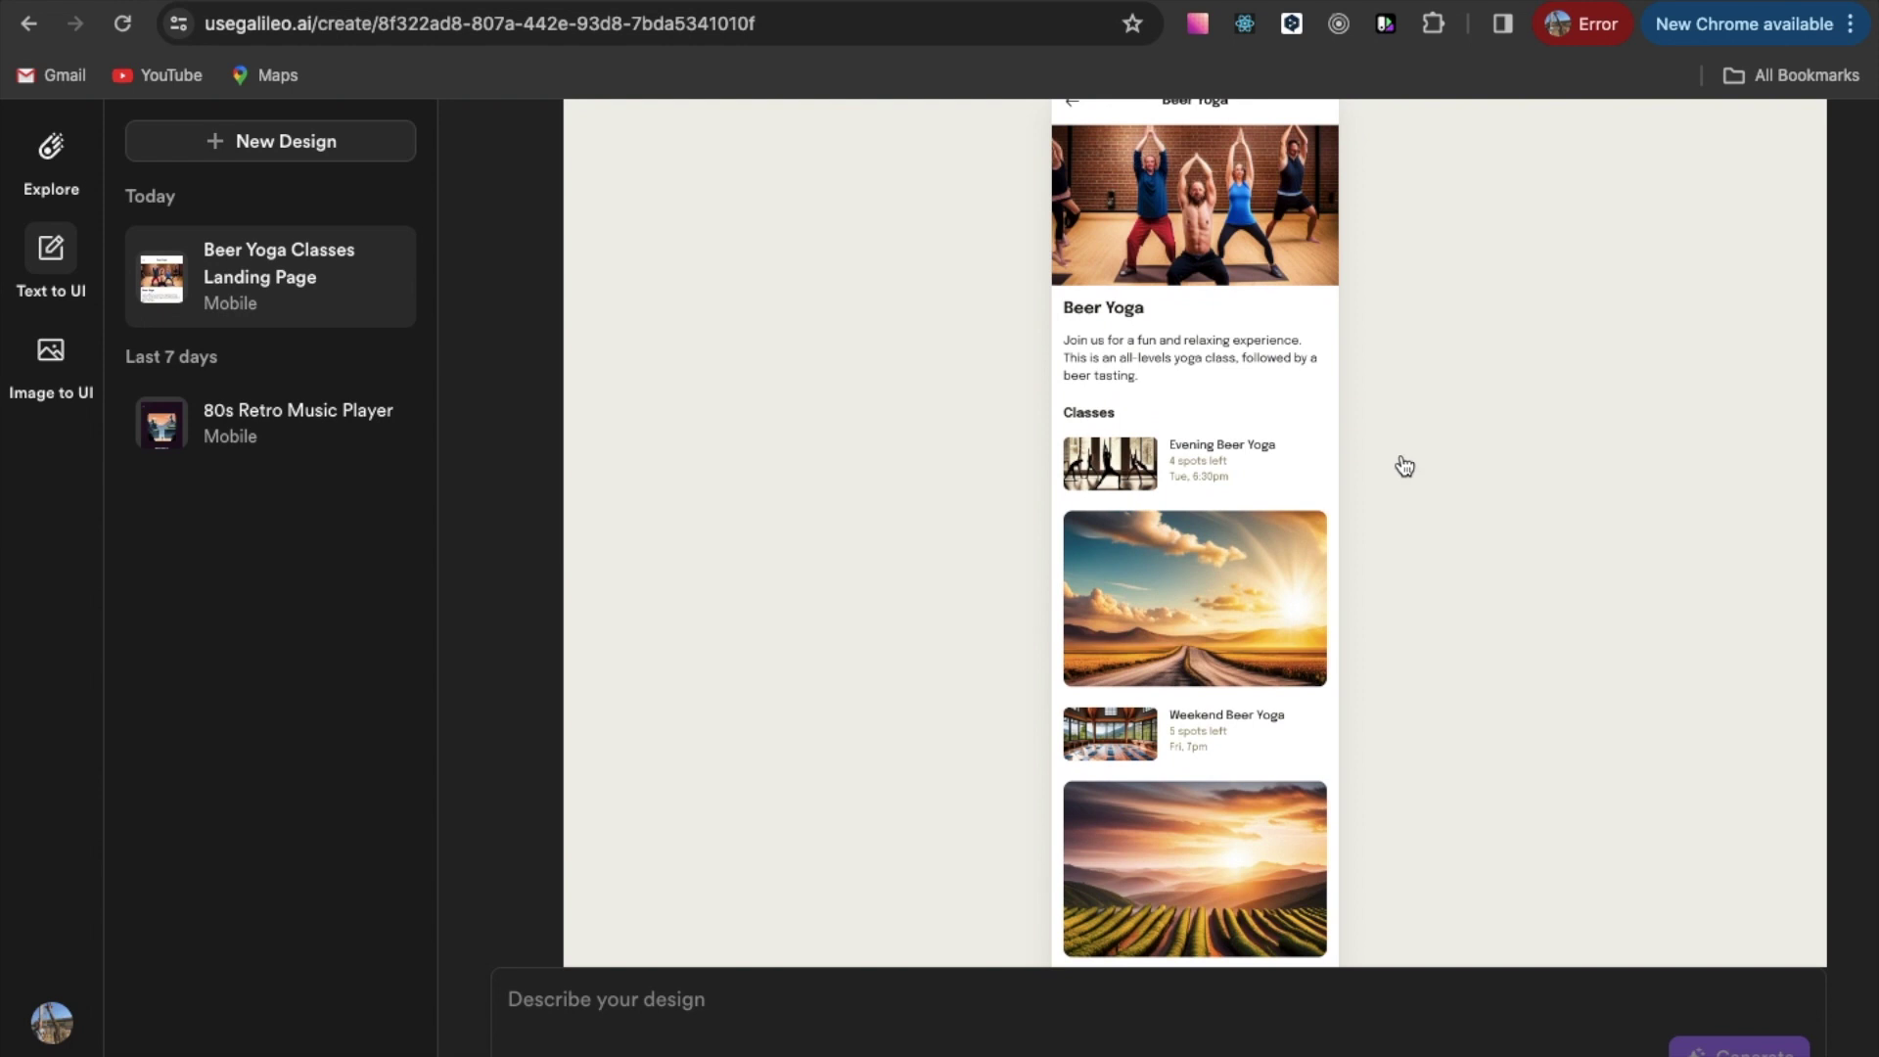
pyautogui.scroll(-2, 1402, 467)
pyautogui.scroll(-2, 1405, 467)
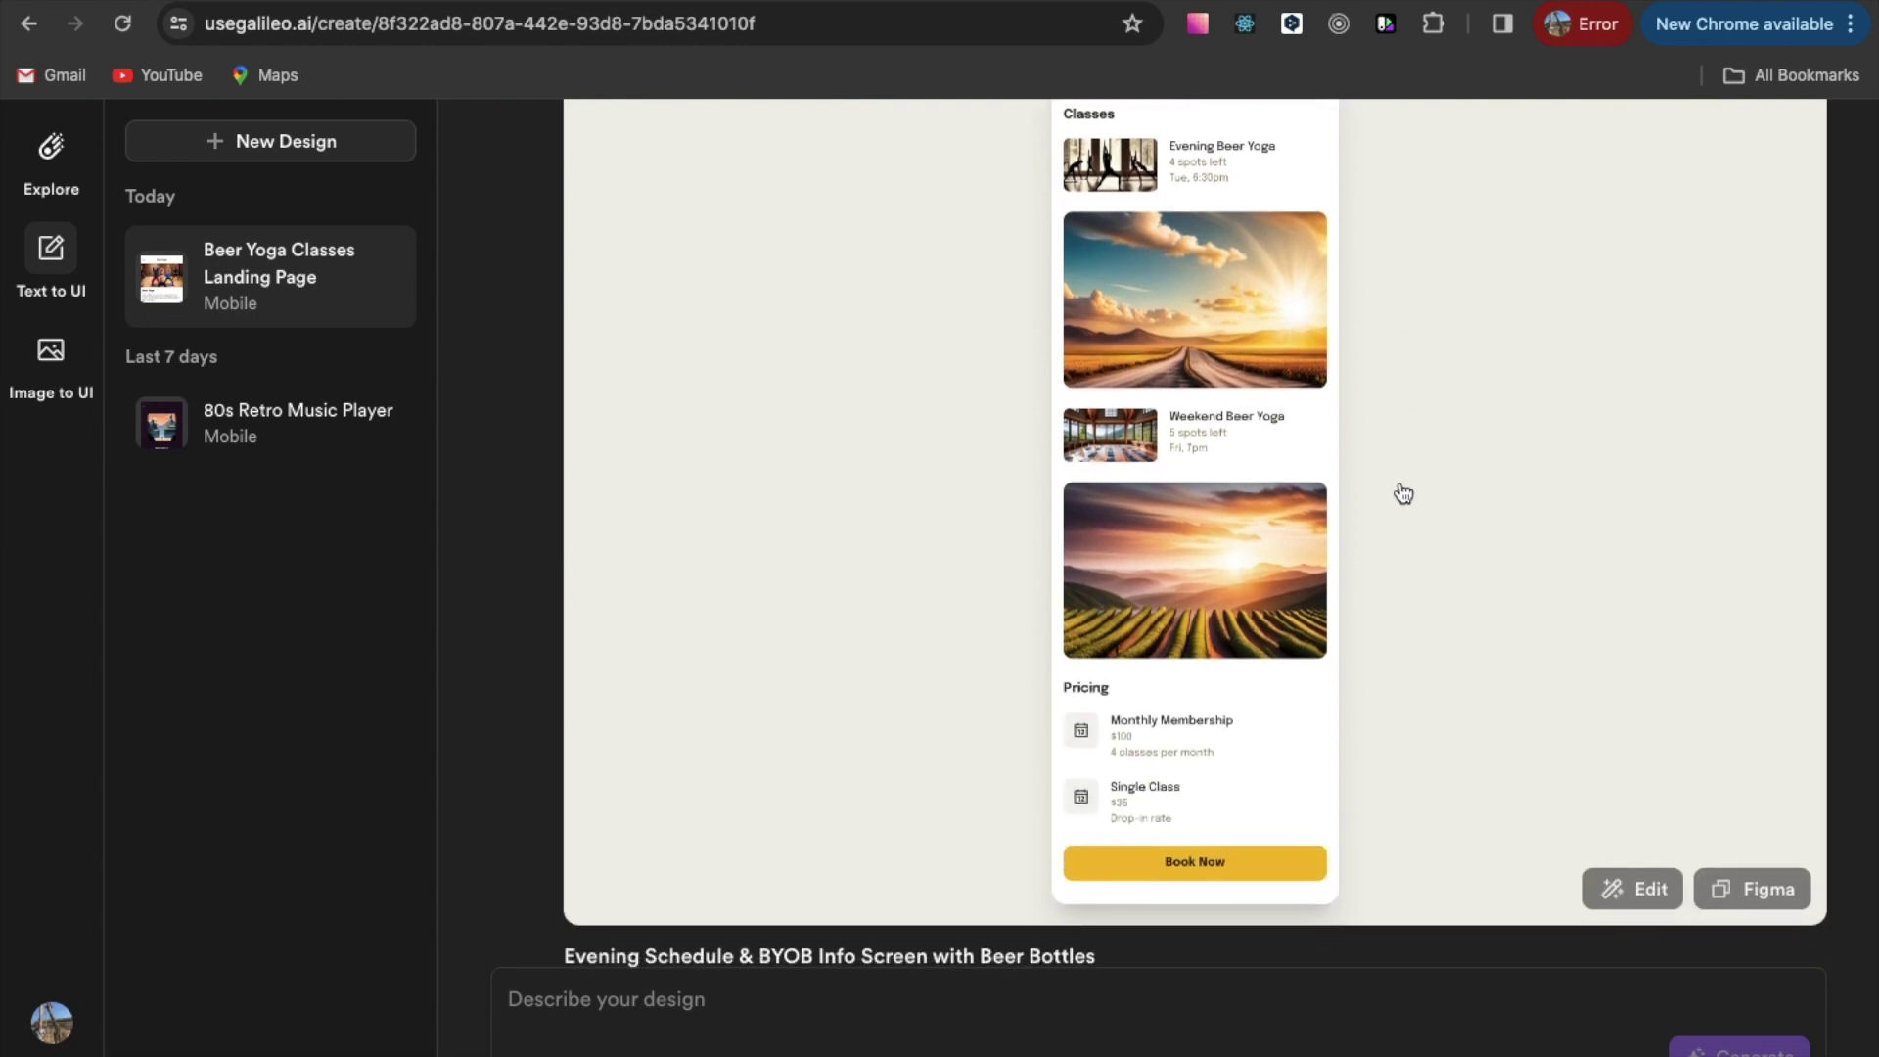
pyautogui.scroll(5, 1399, 504)
pyautogui.click(1398, 503)
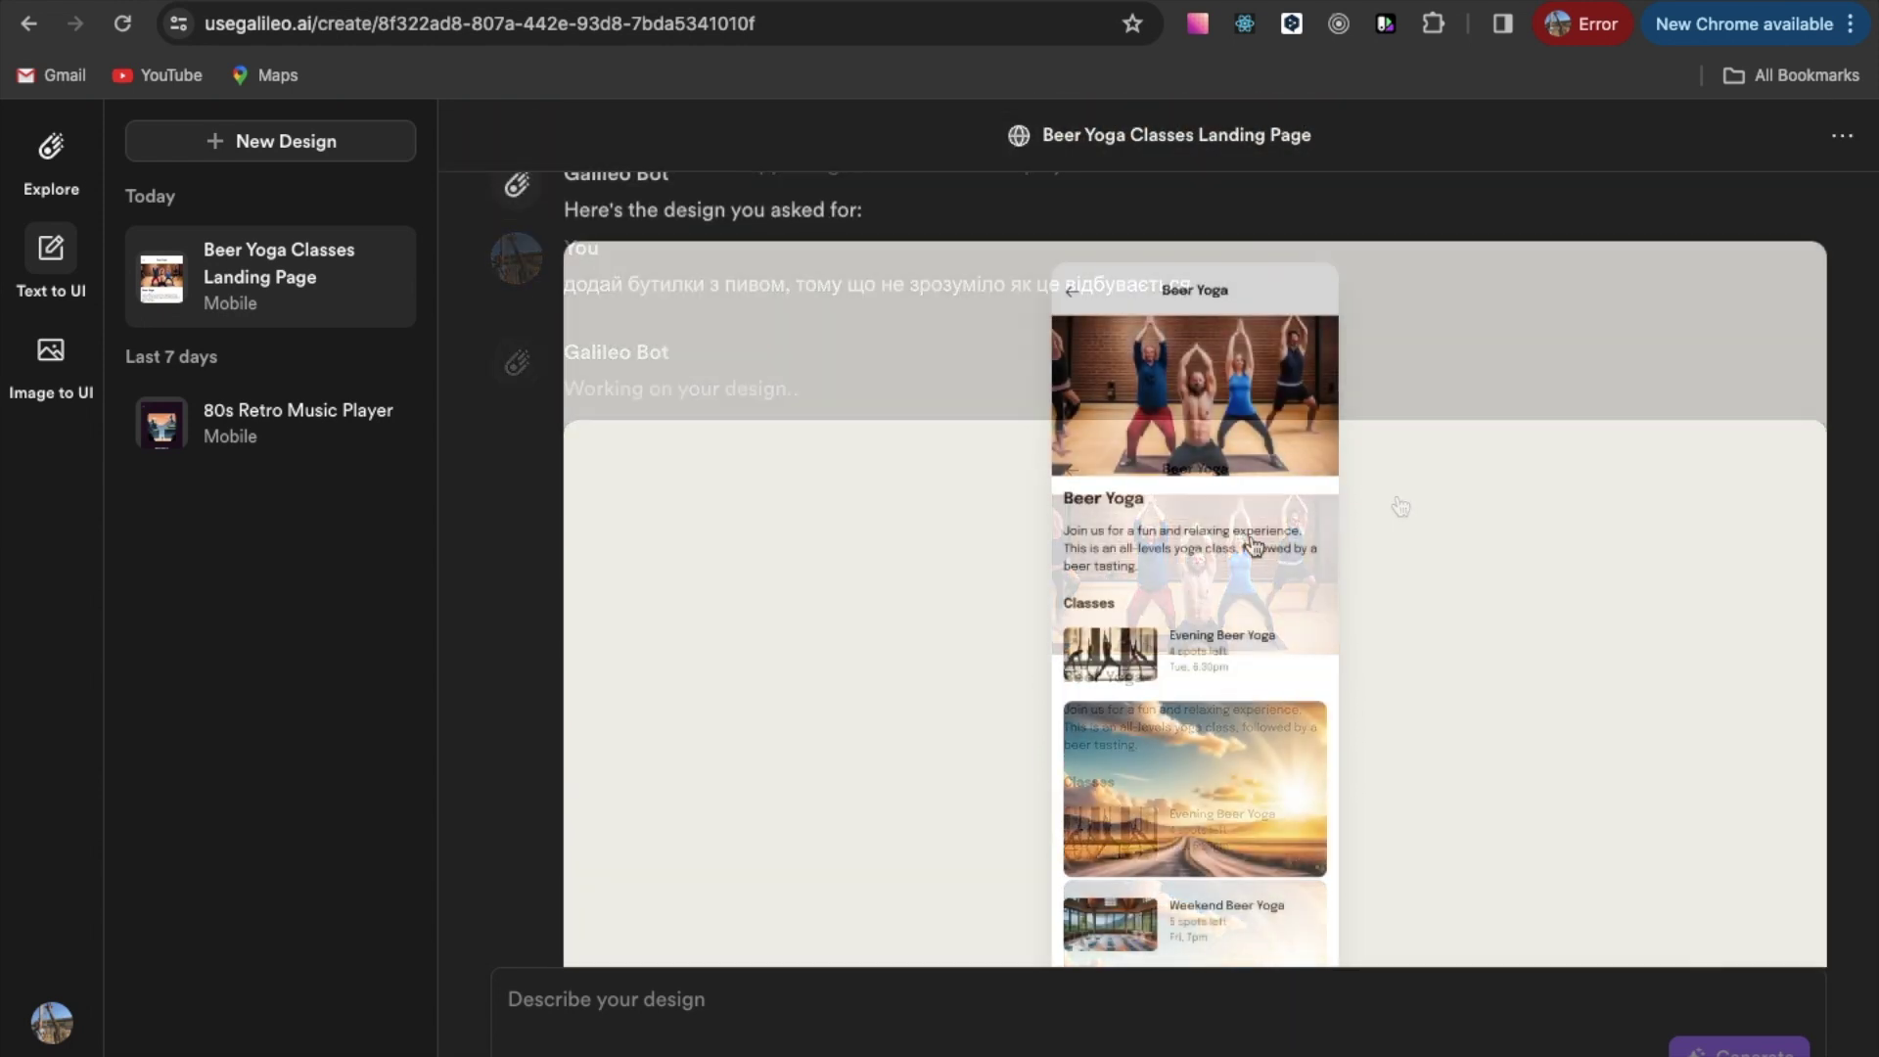
pyautogui.scroll(-6, 1086, 669)
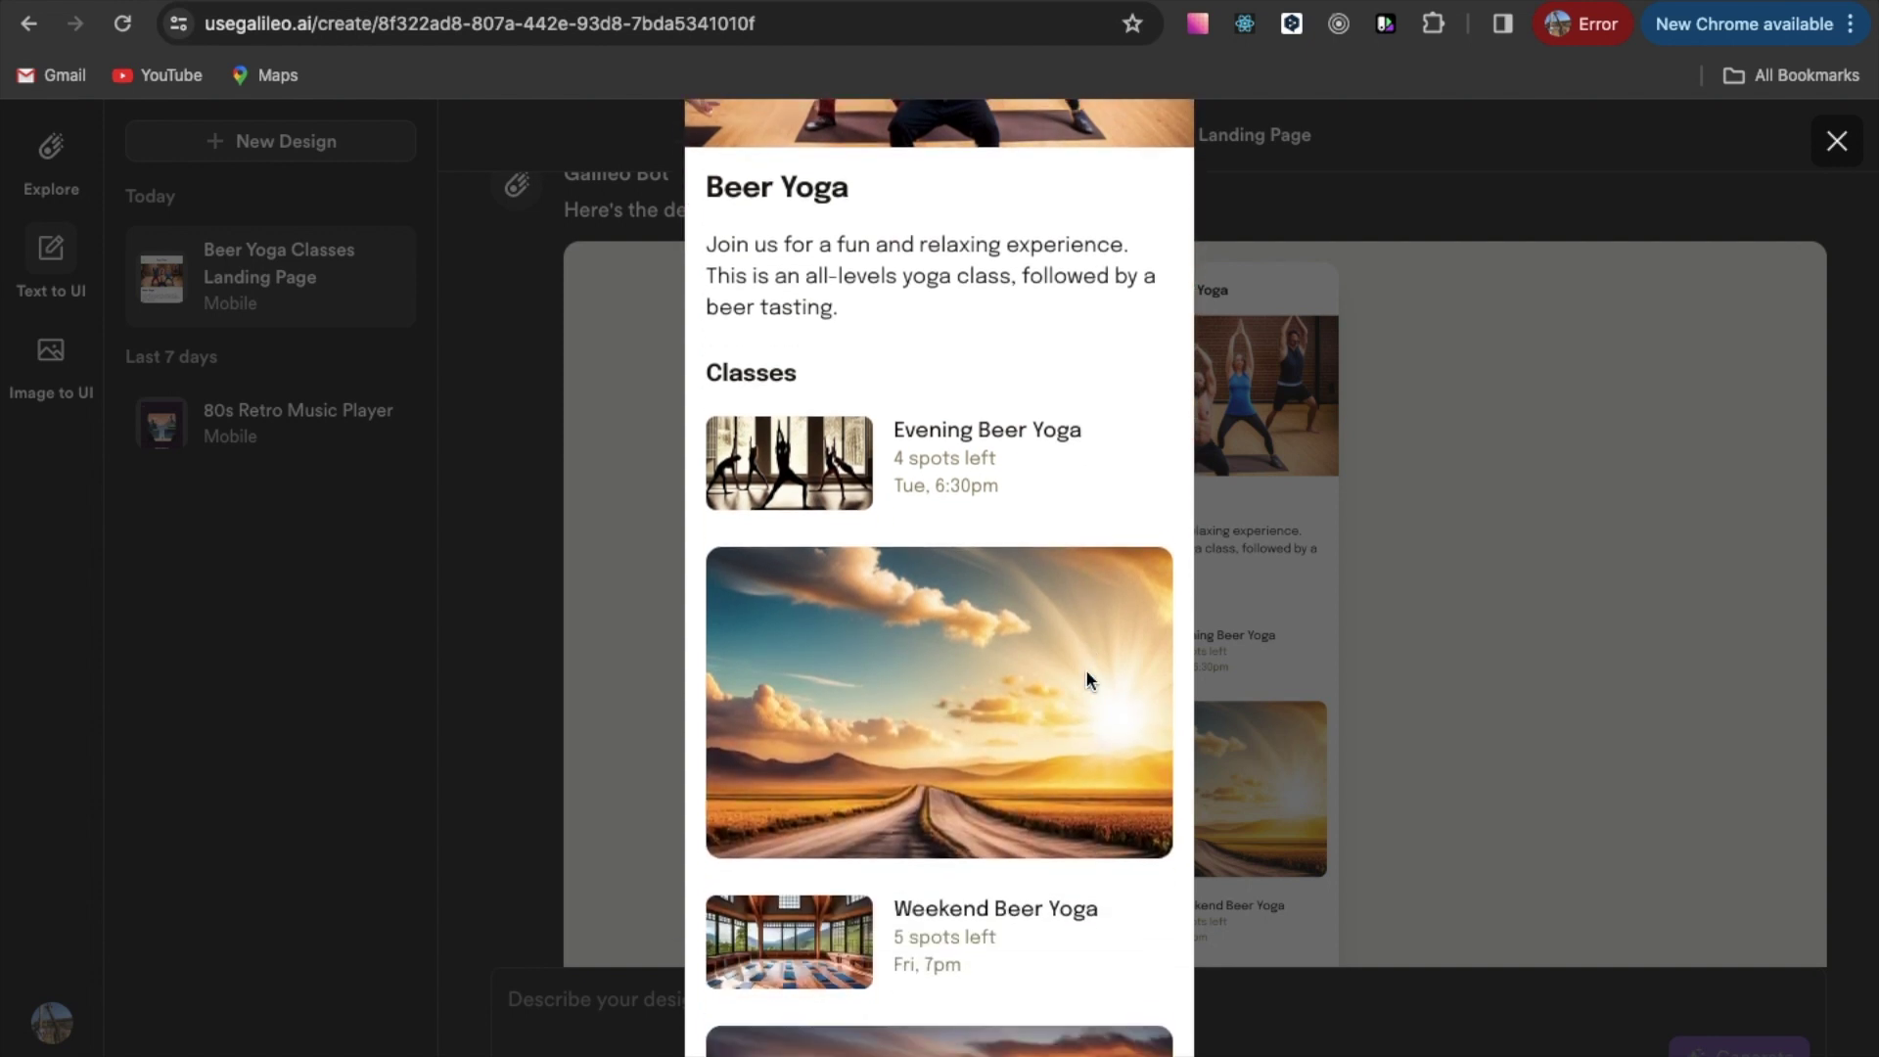
pyautogui.scroll(-6, 1086, 672)
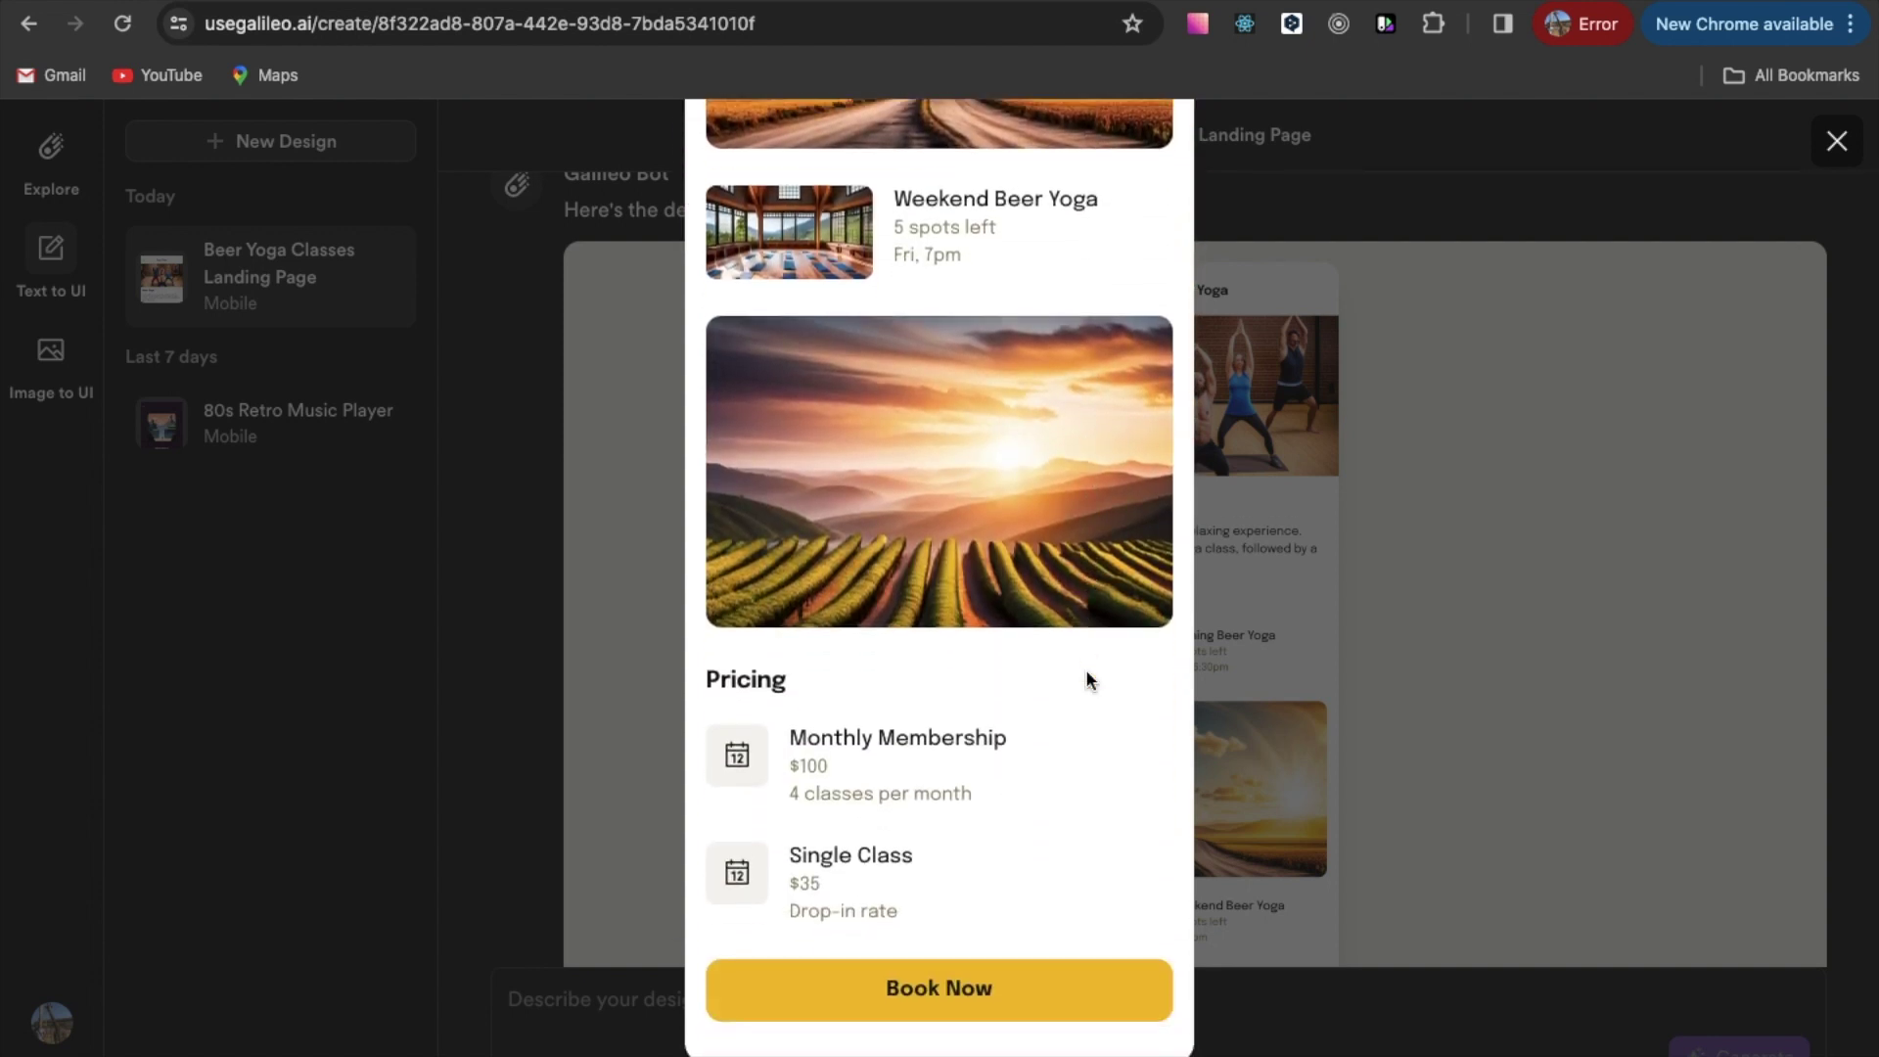
pyautogui.scroll(12, 1089, 679)
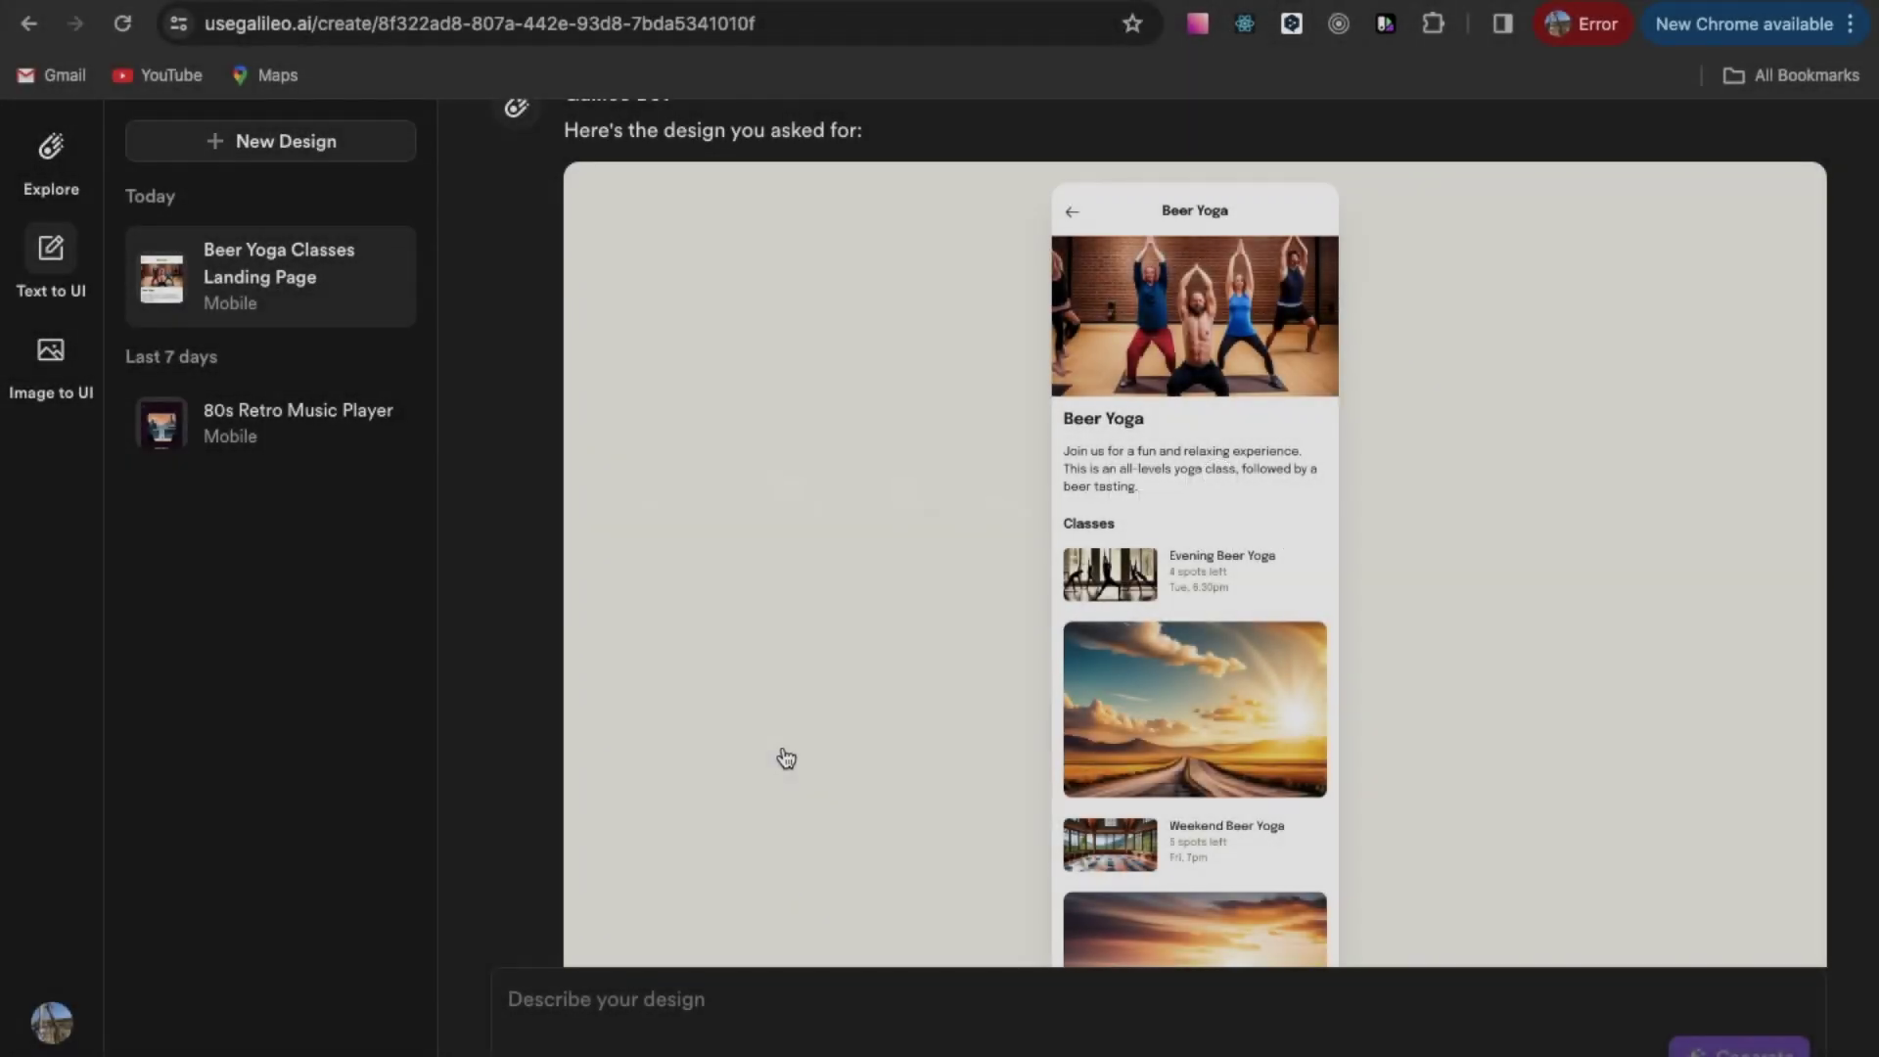
# Copy the first Beer Yoga design for Figma, then open a blank browser tab
pyautogui.scroll(-3, 786, 759)
pyautogui.scroll(3, 785, 759)
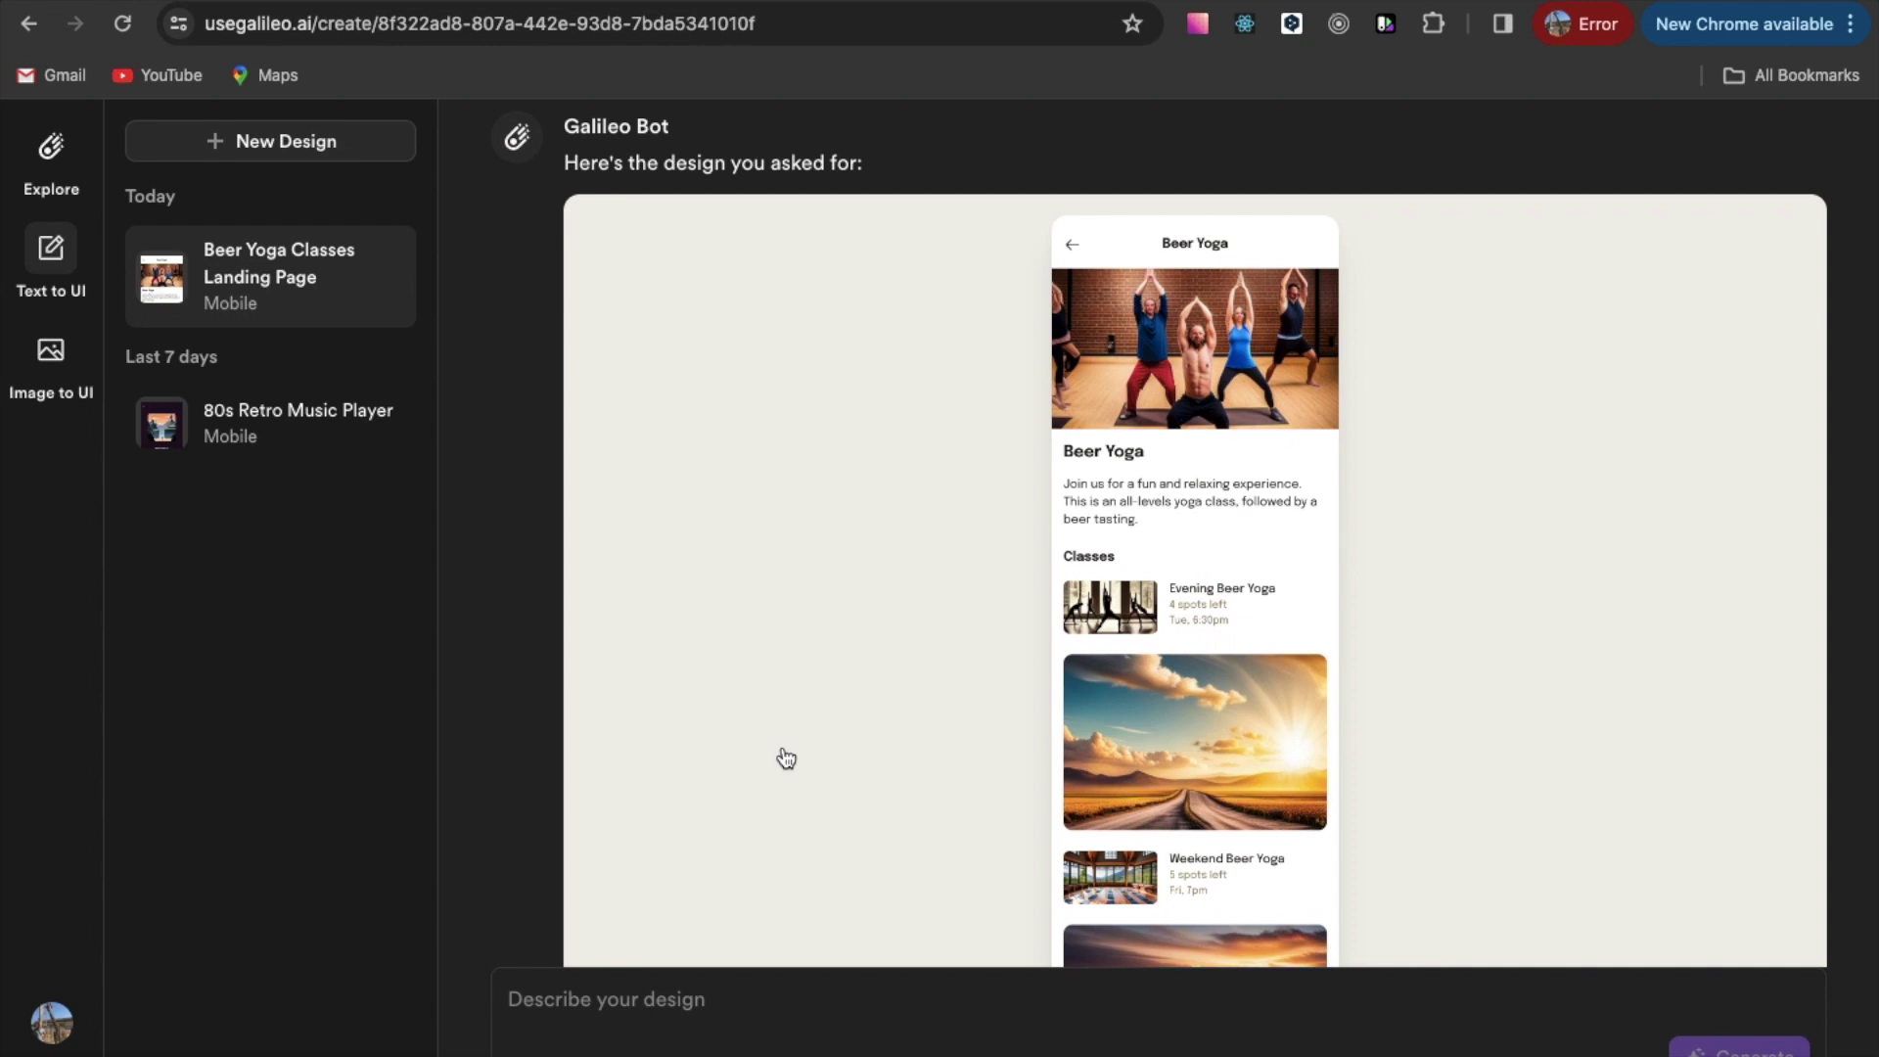
pyautogui.scroll(12, 786, 759)
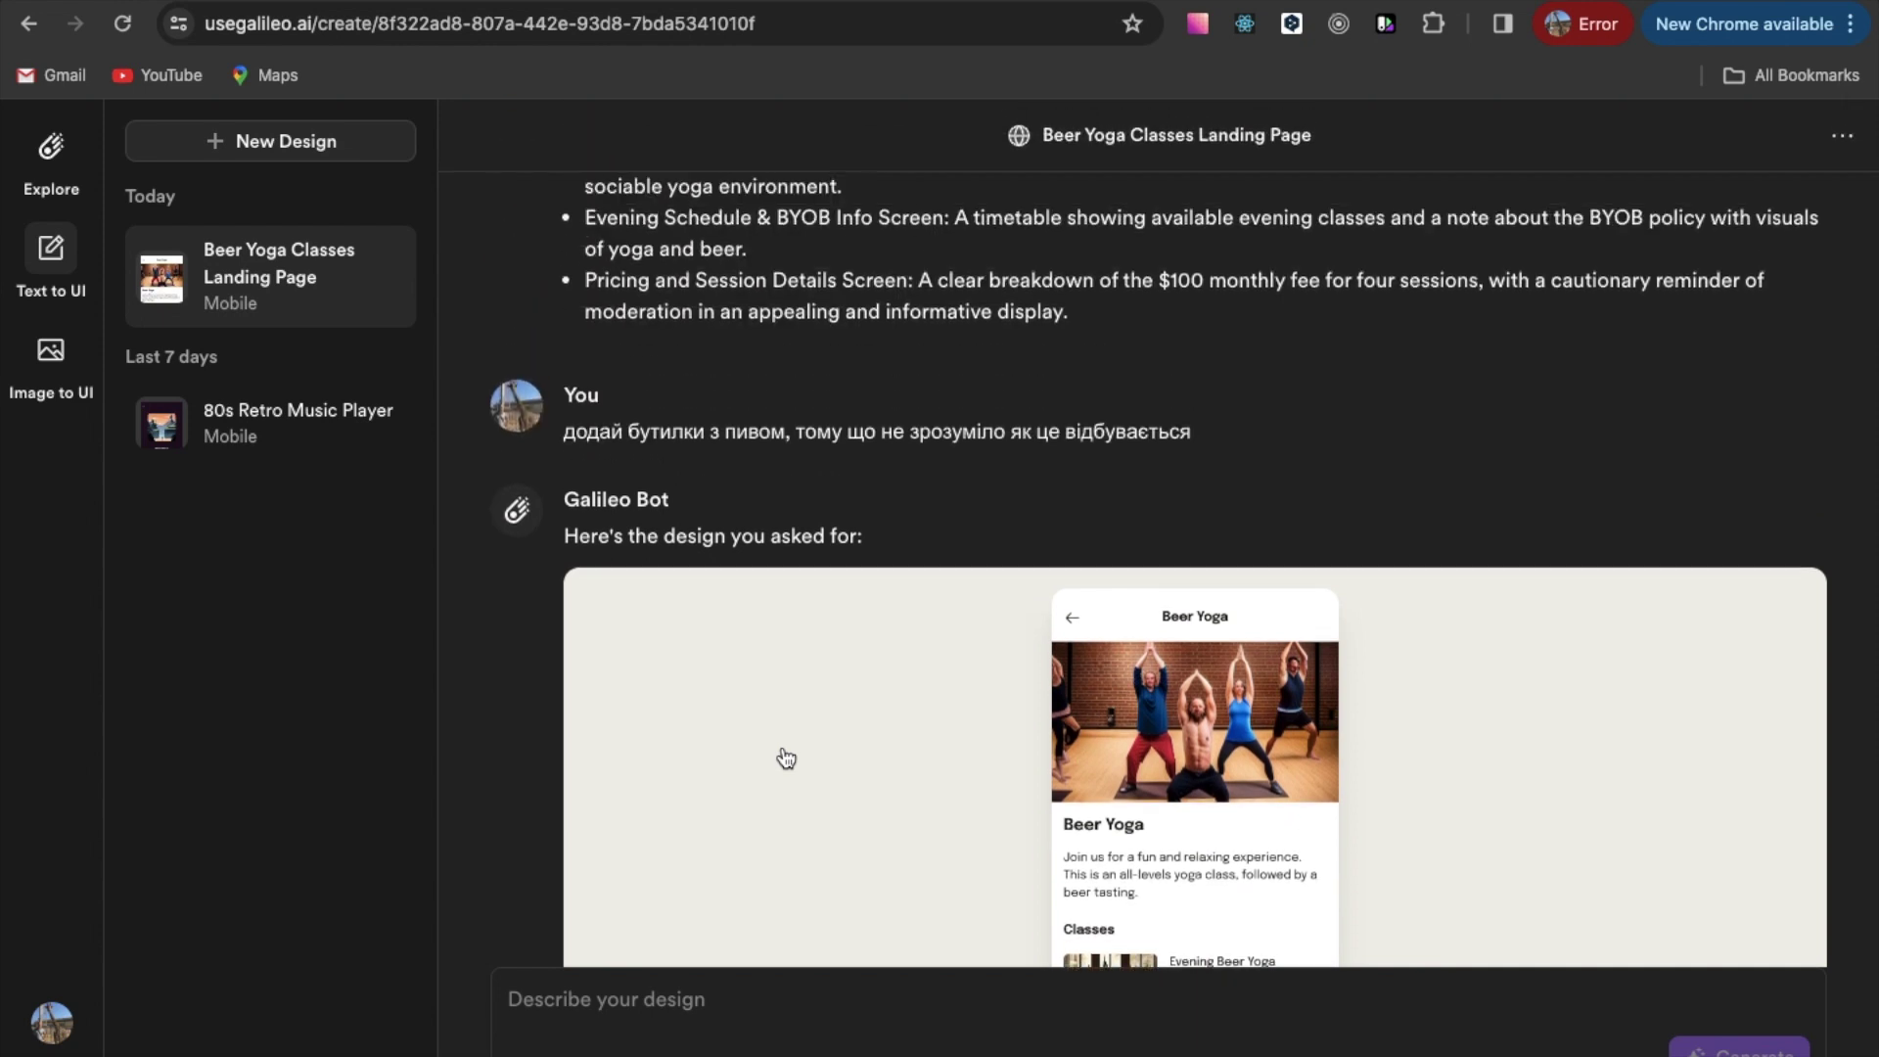
pyautogui.scroll(2, 786, 759)
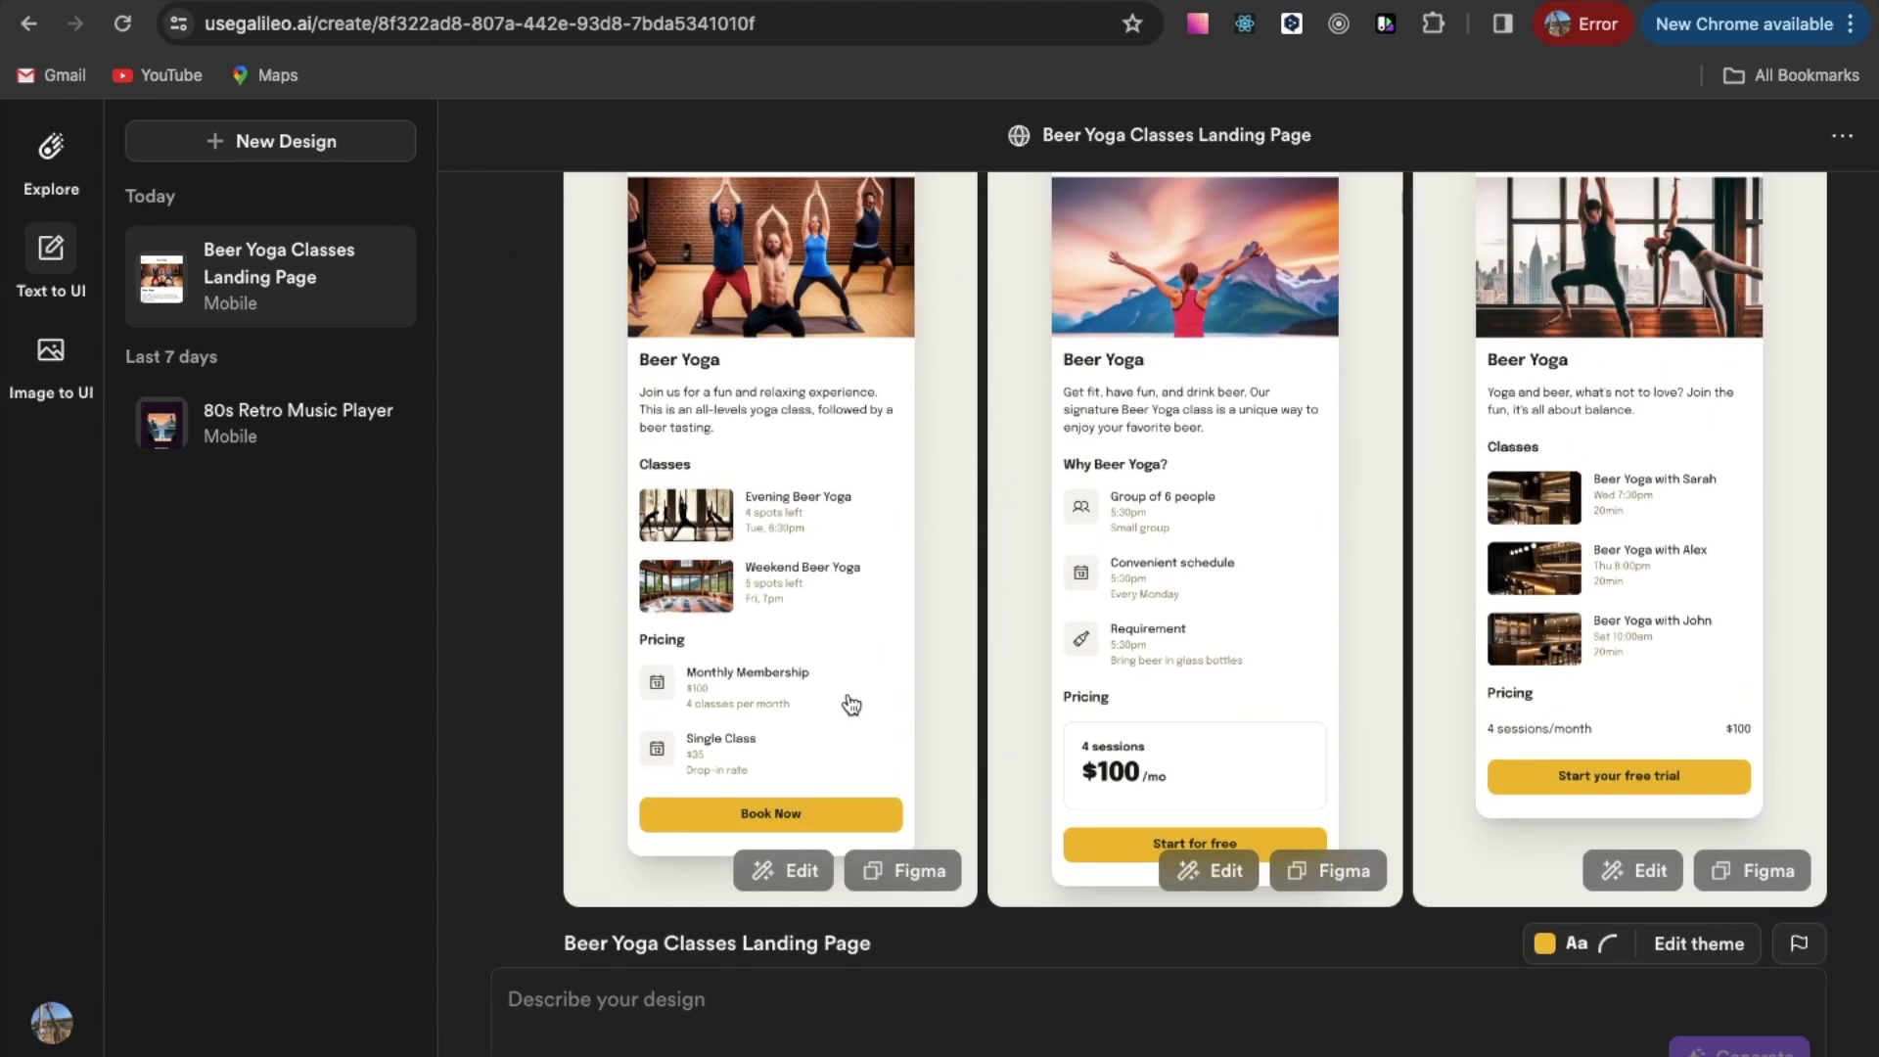
pyautogui.scroll(-2, 851, 704)
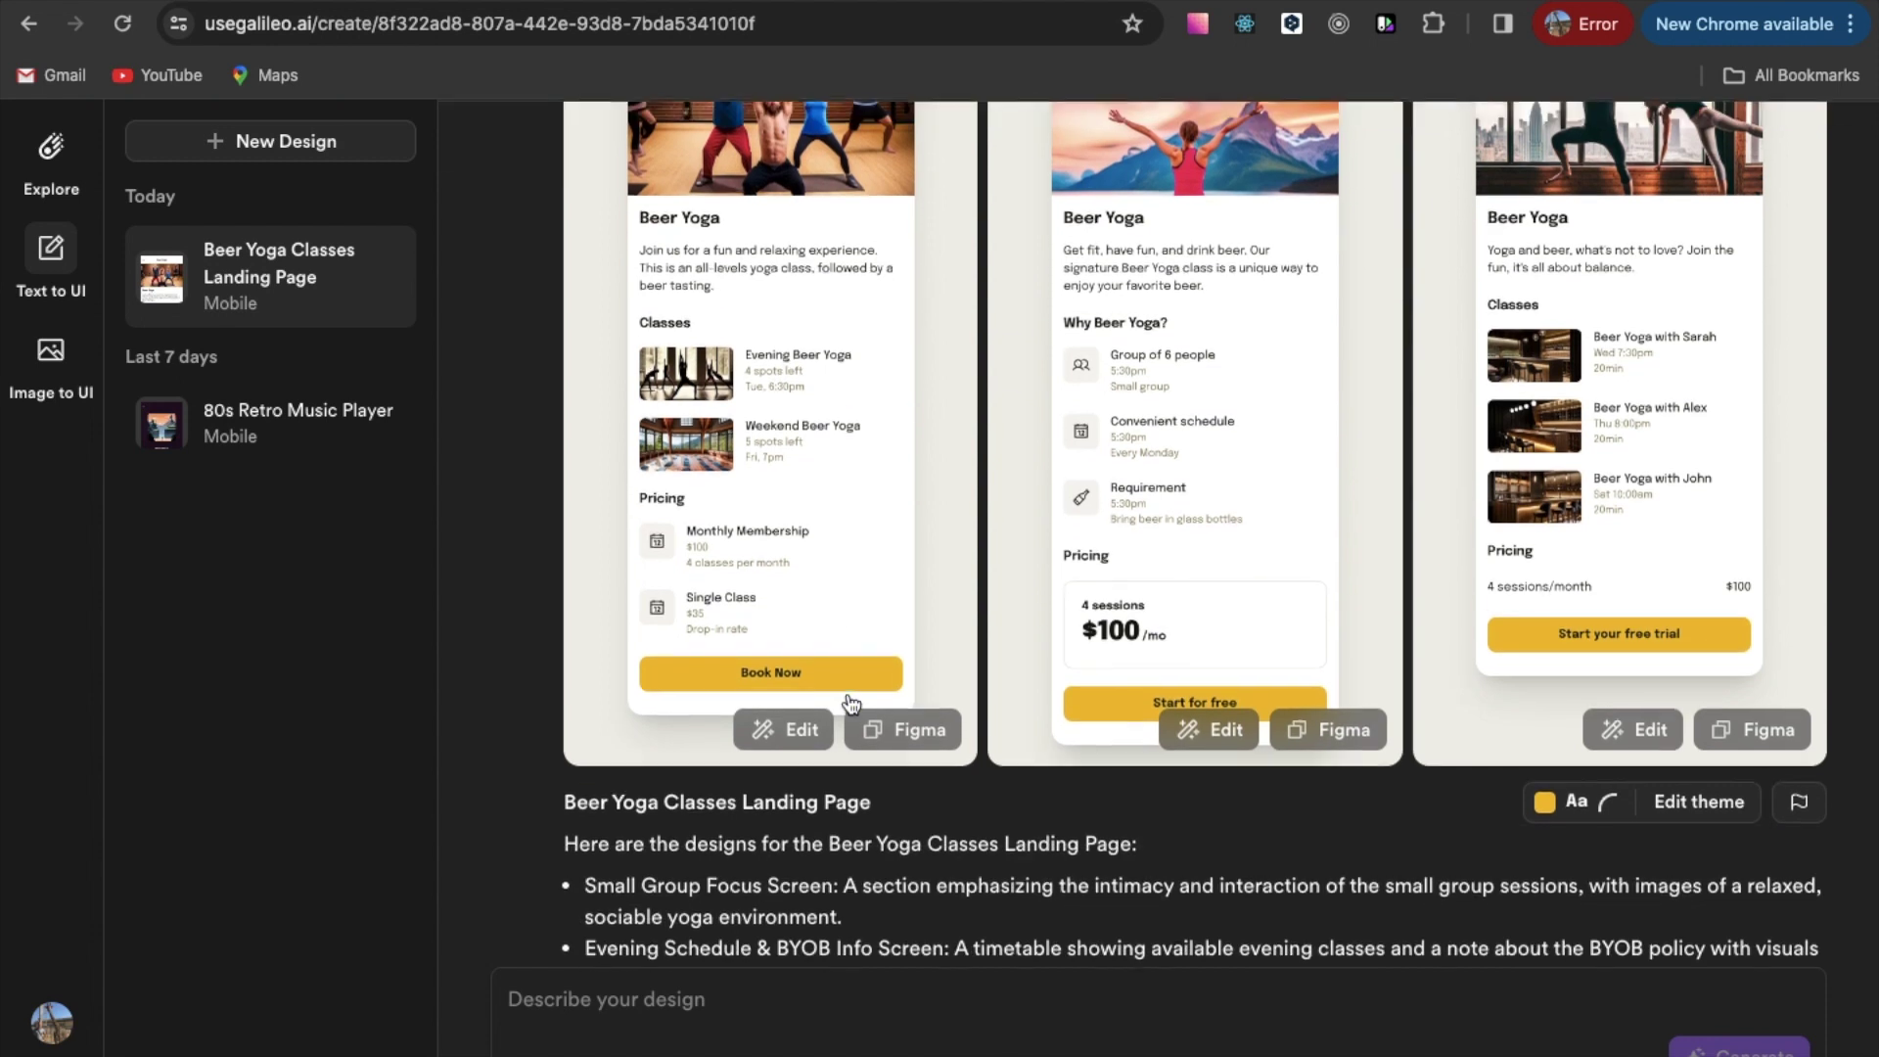
pyautogui.click(919, 739)
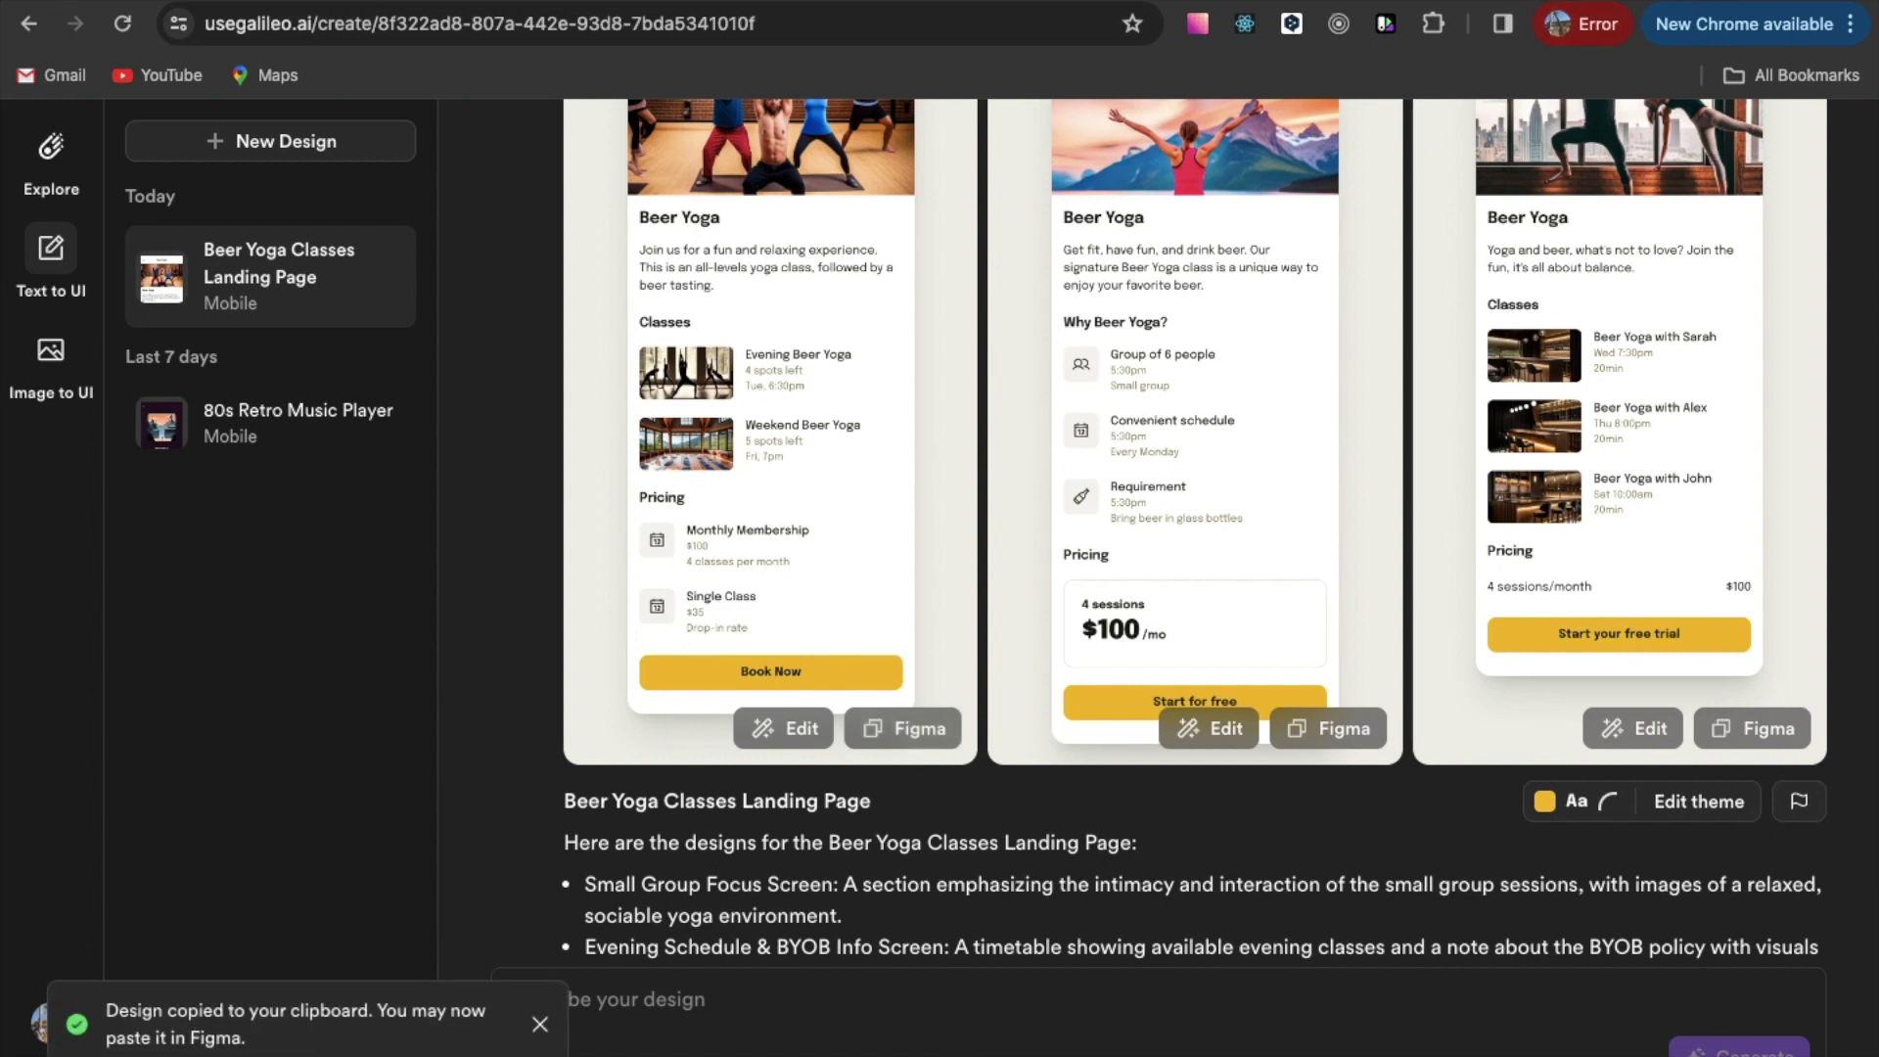
pyautogui.press('super+t')
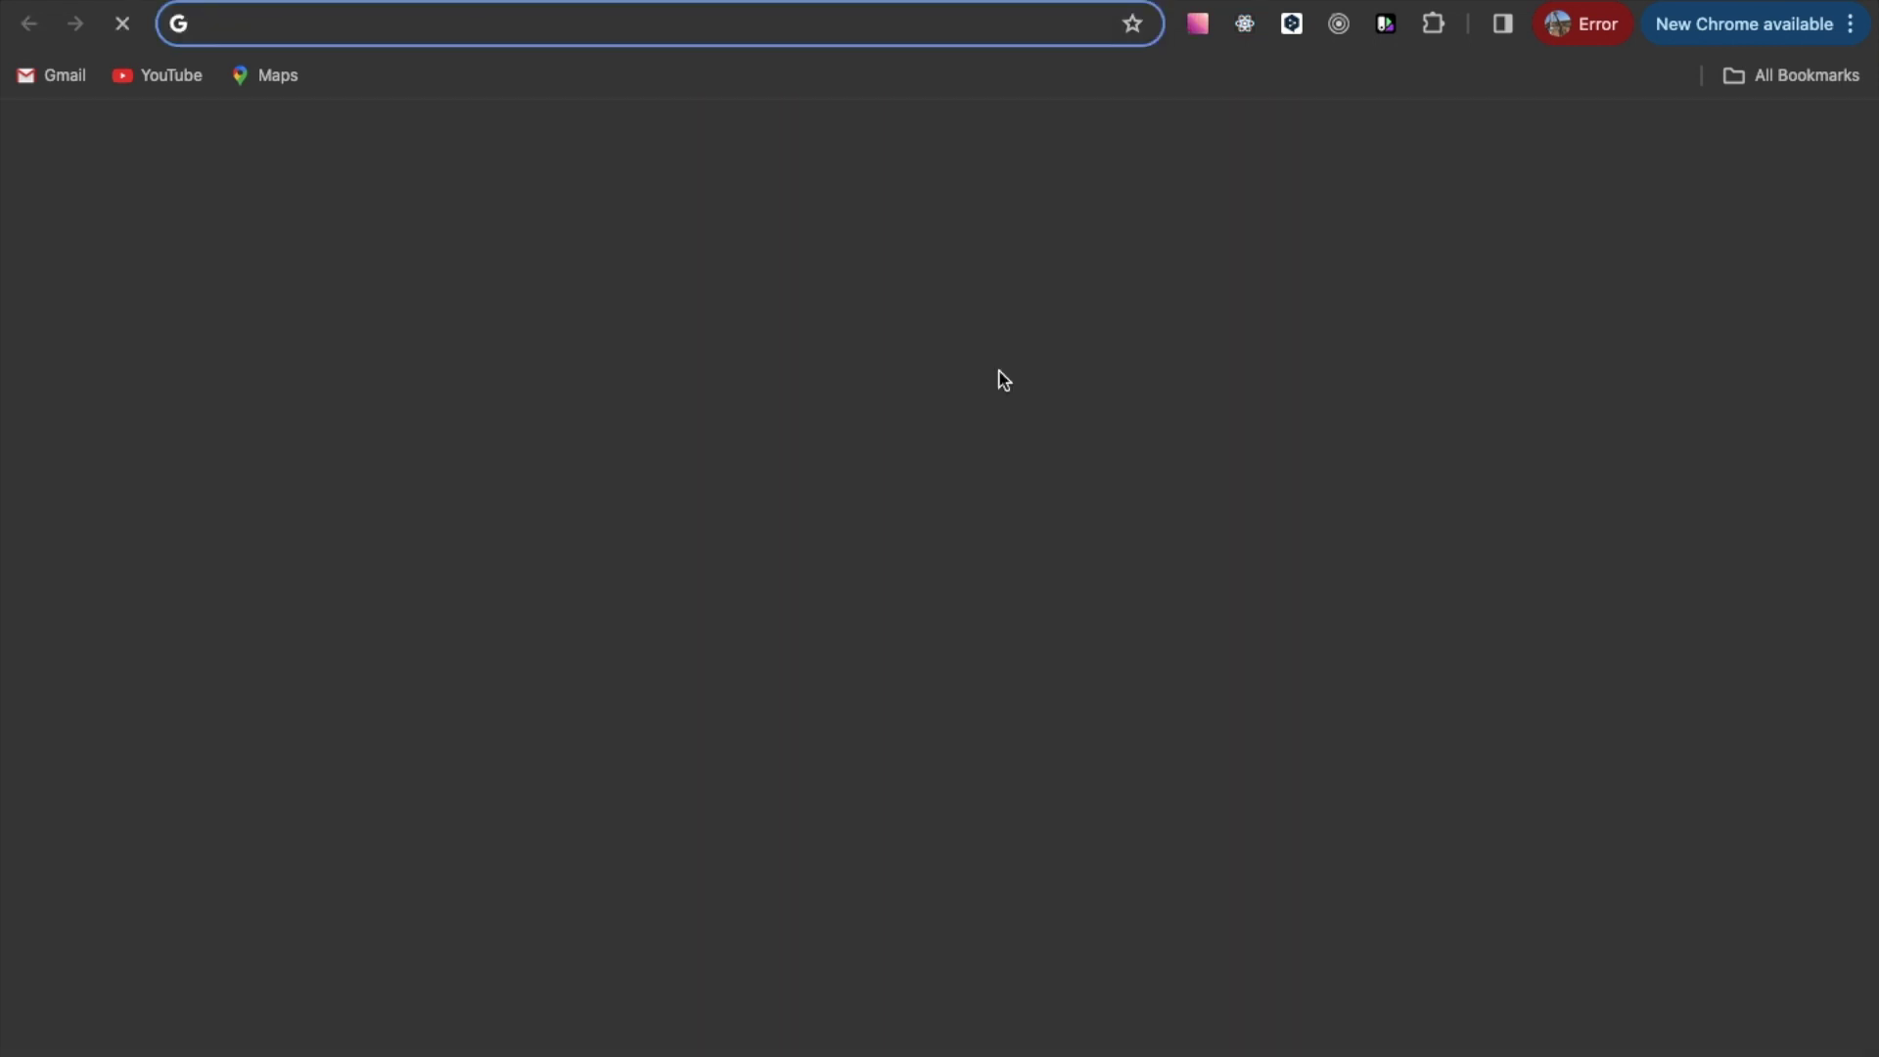
# Open Figma, create a new design file, and paste the Galileo Beer Yoga design into it
pyautogui.write('fig')
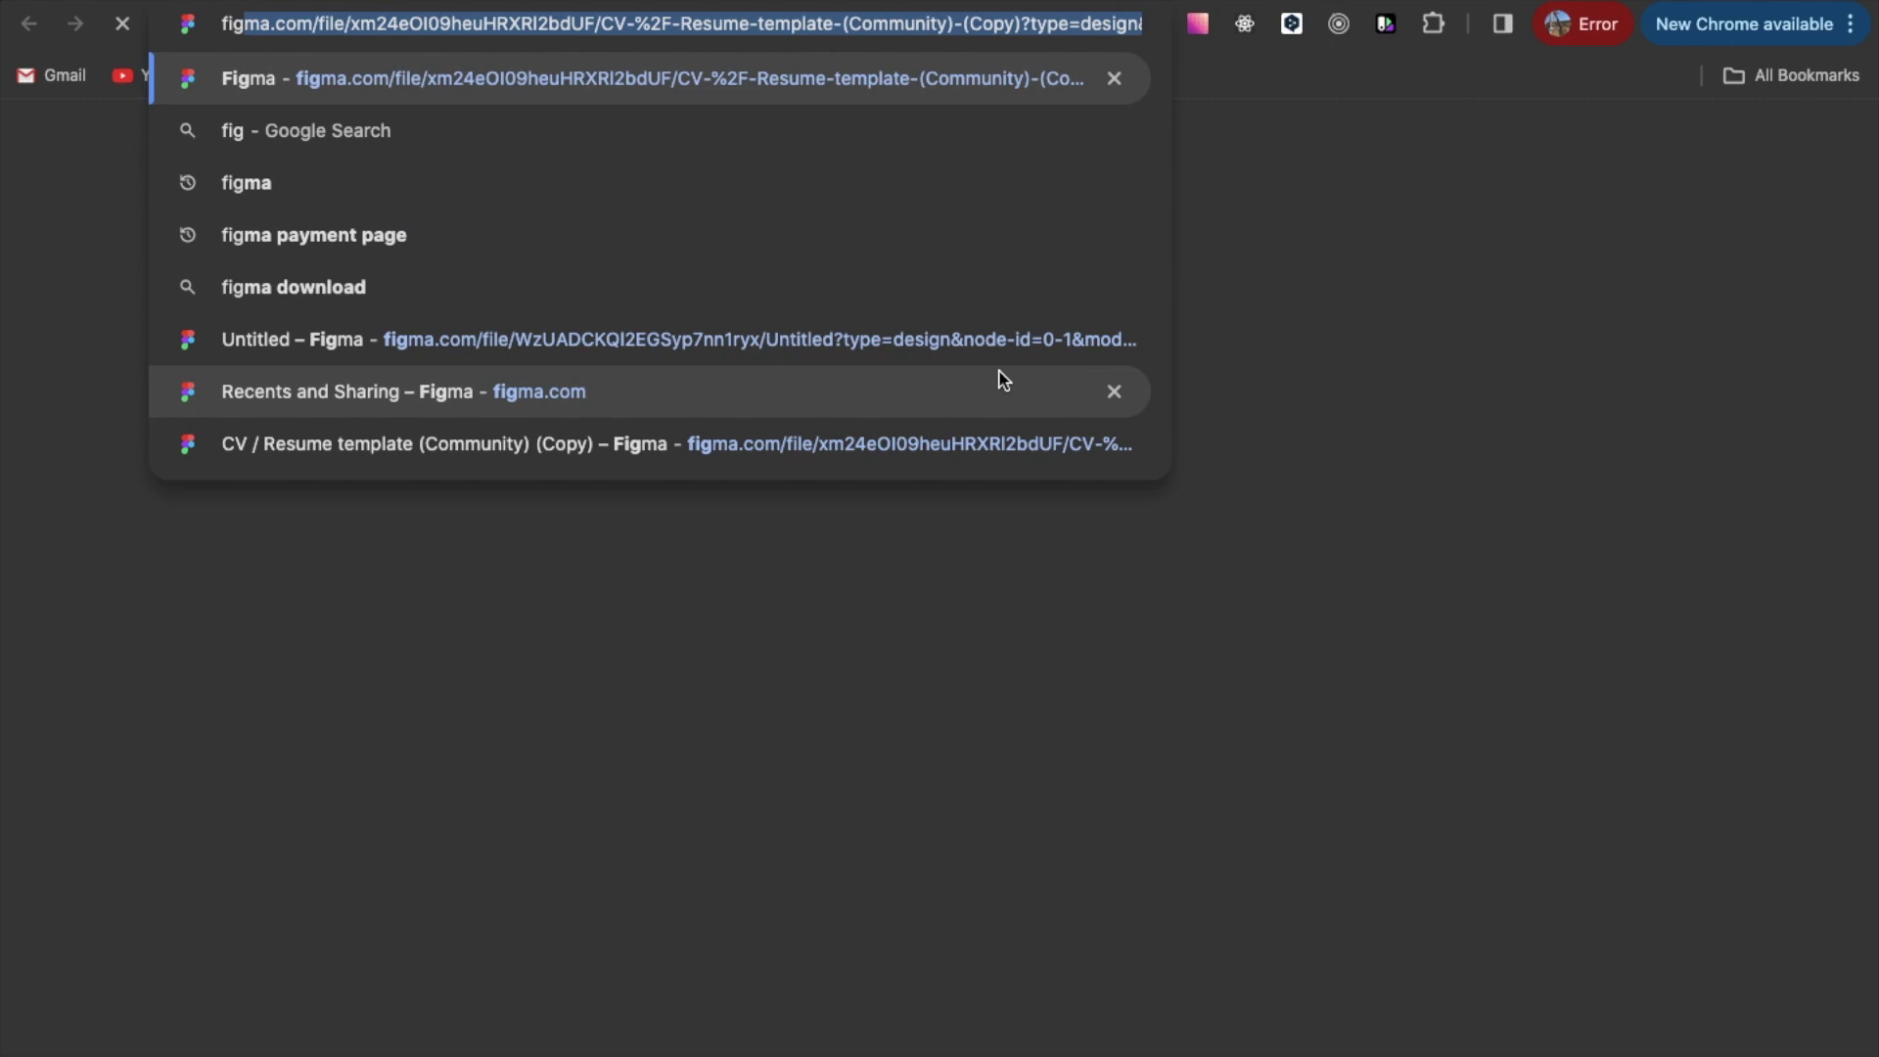
pyautogui.press('Return')
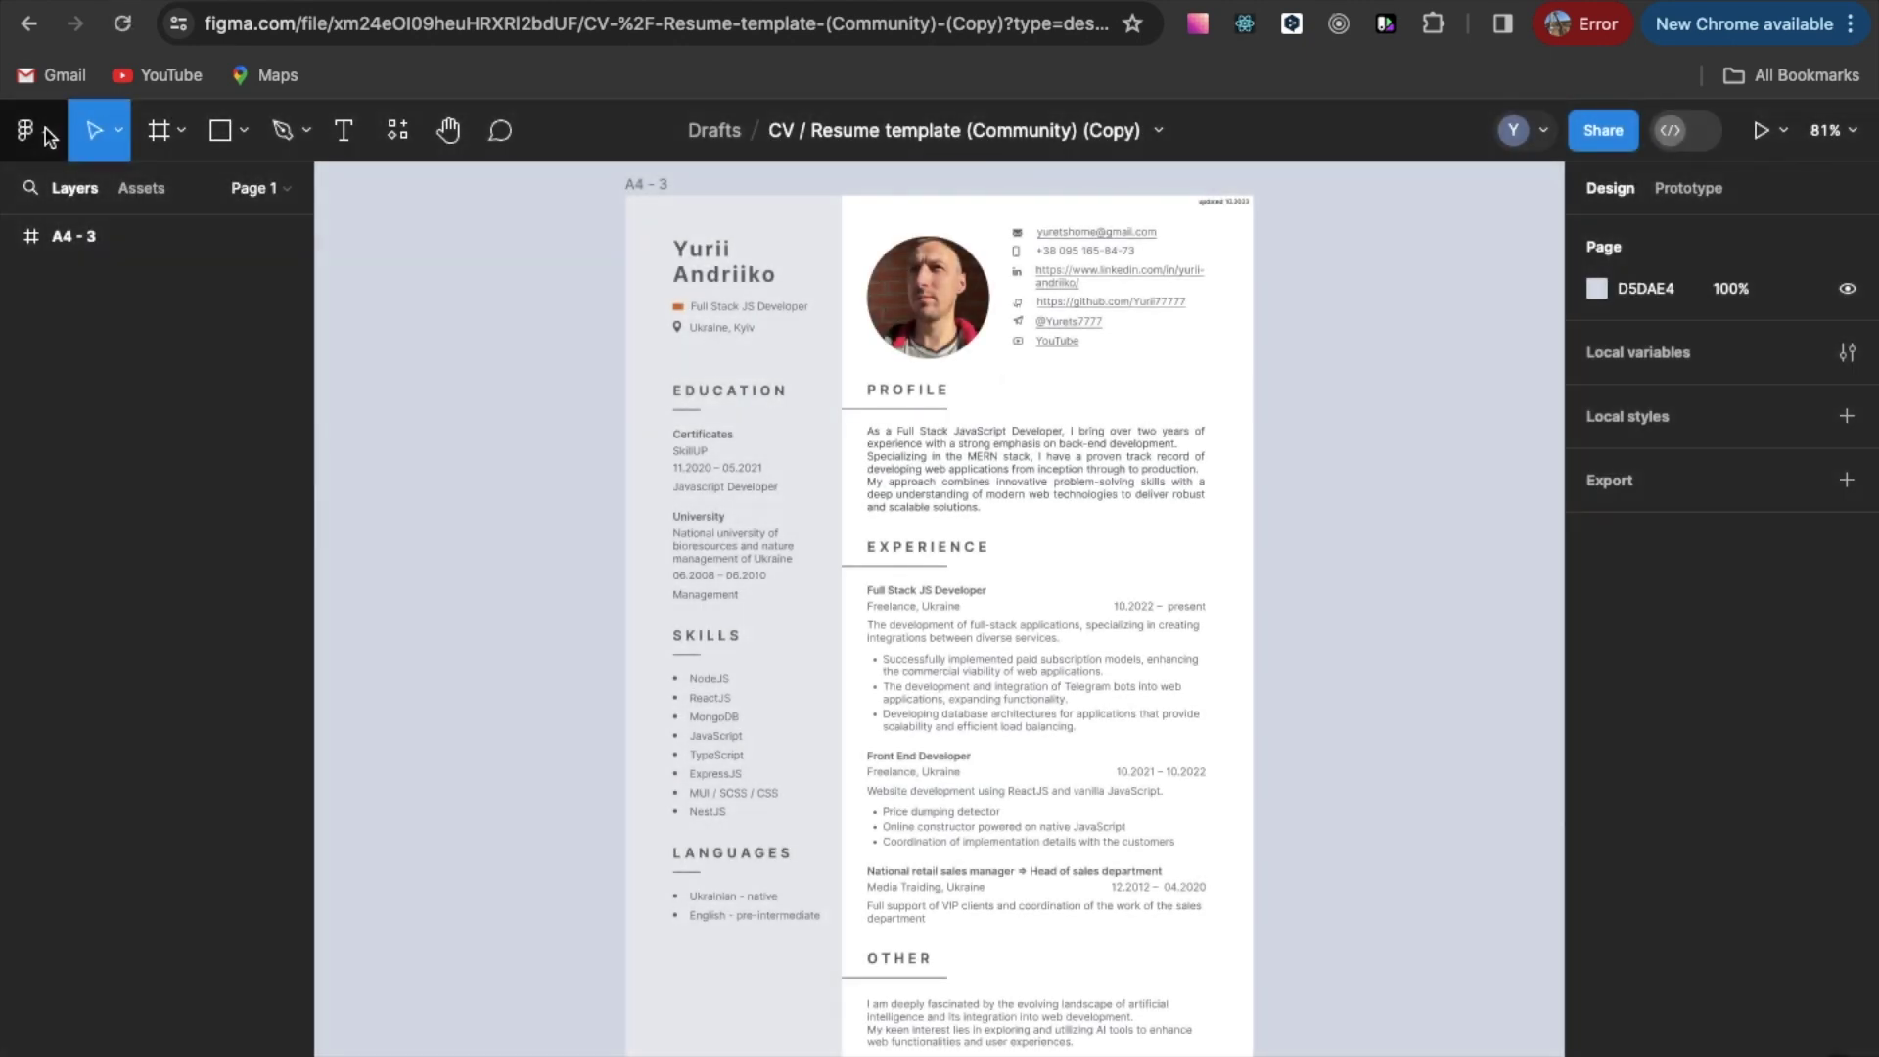
pyautogui.click(29, 130)
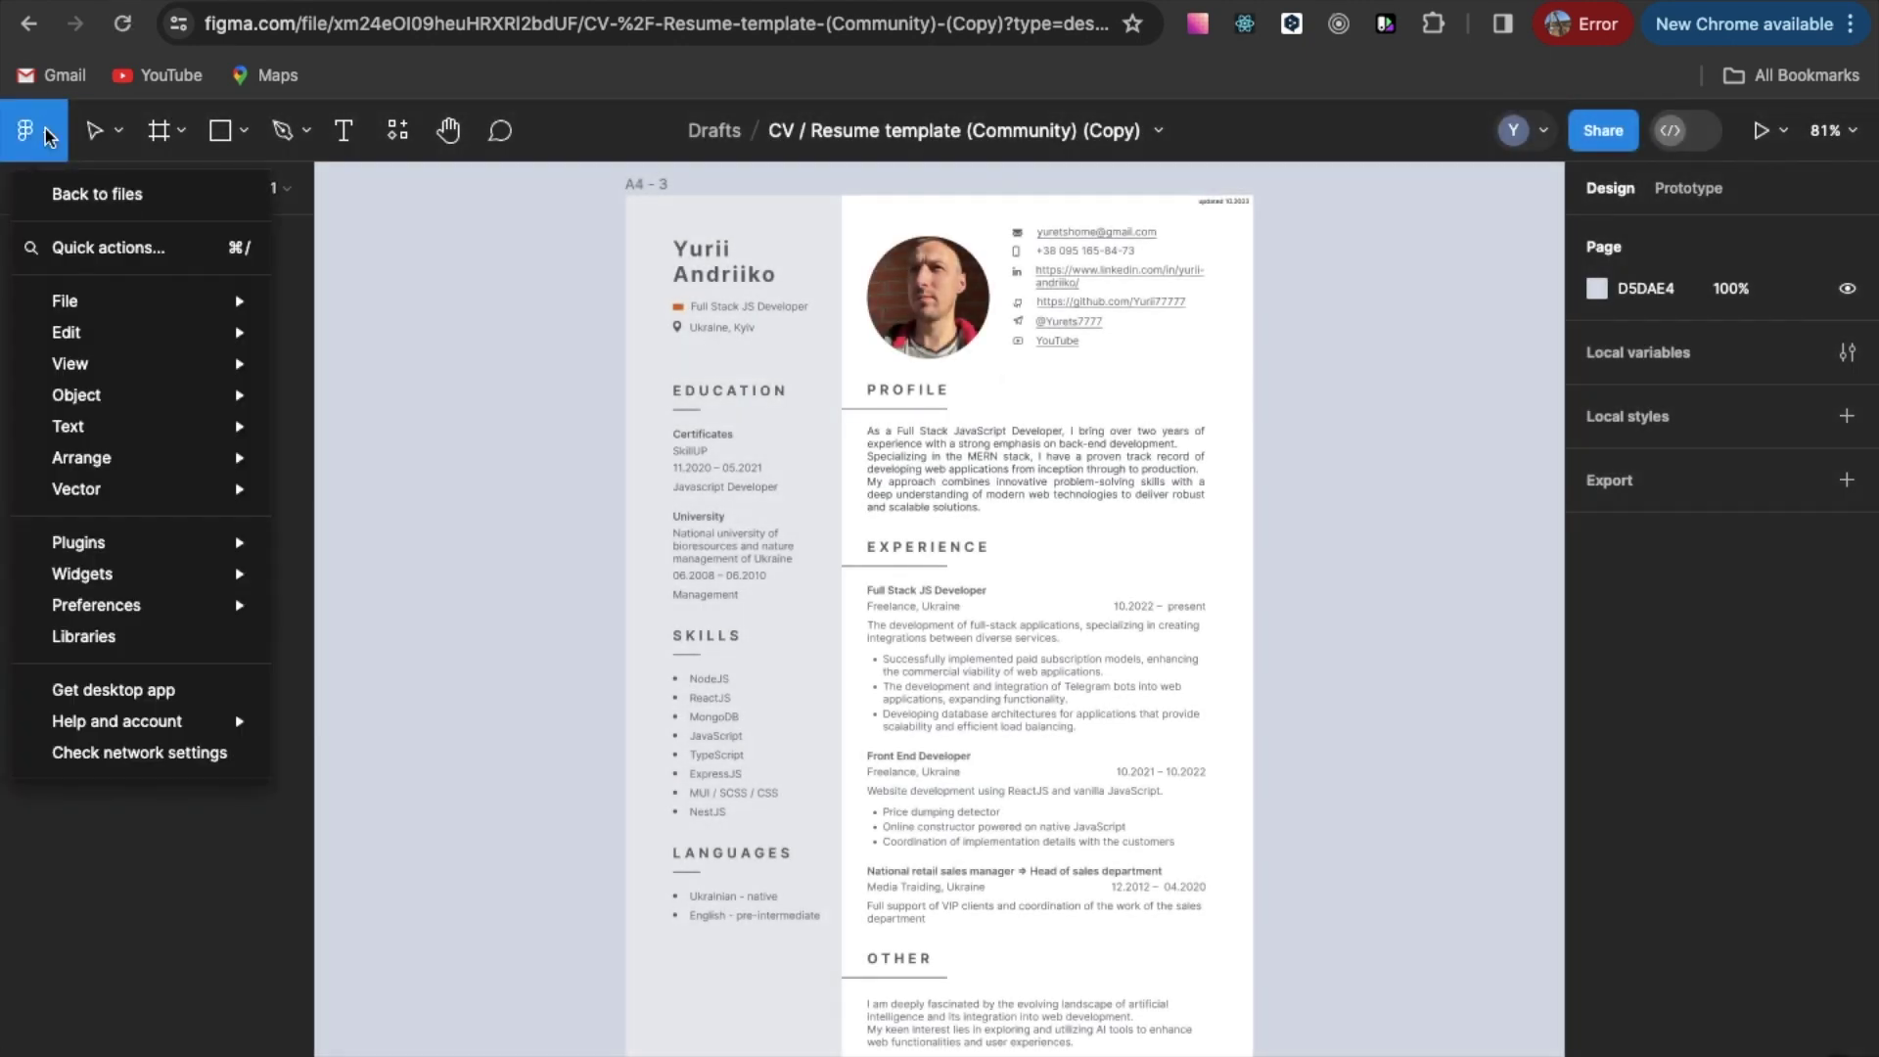
pyautogui.moveTo(142, 310)
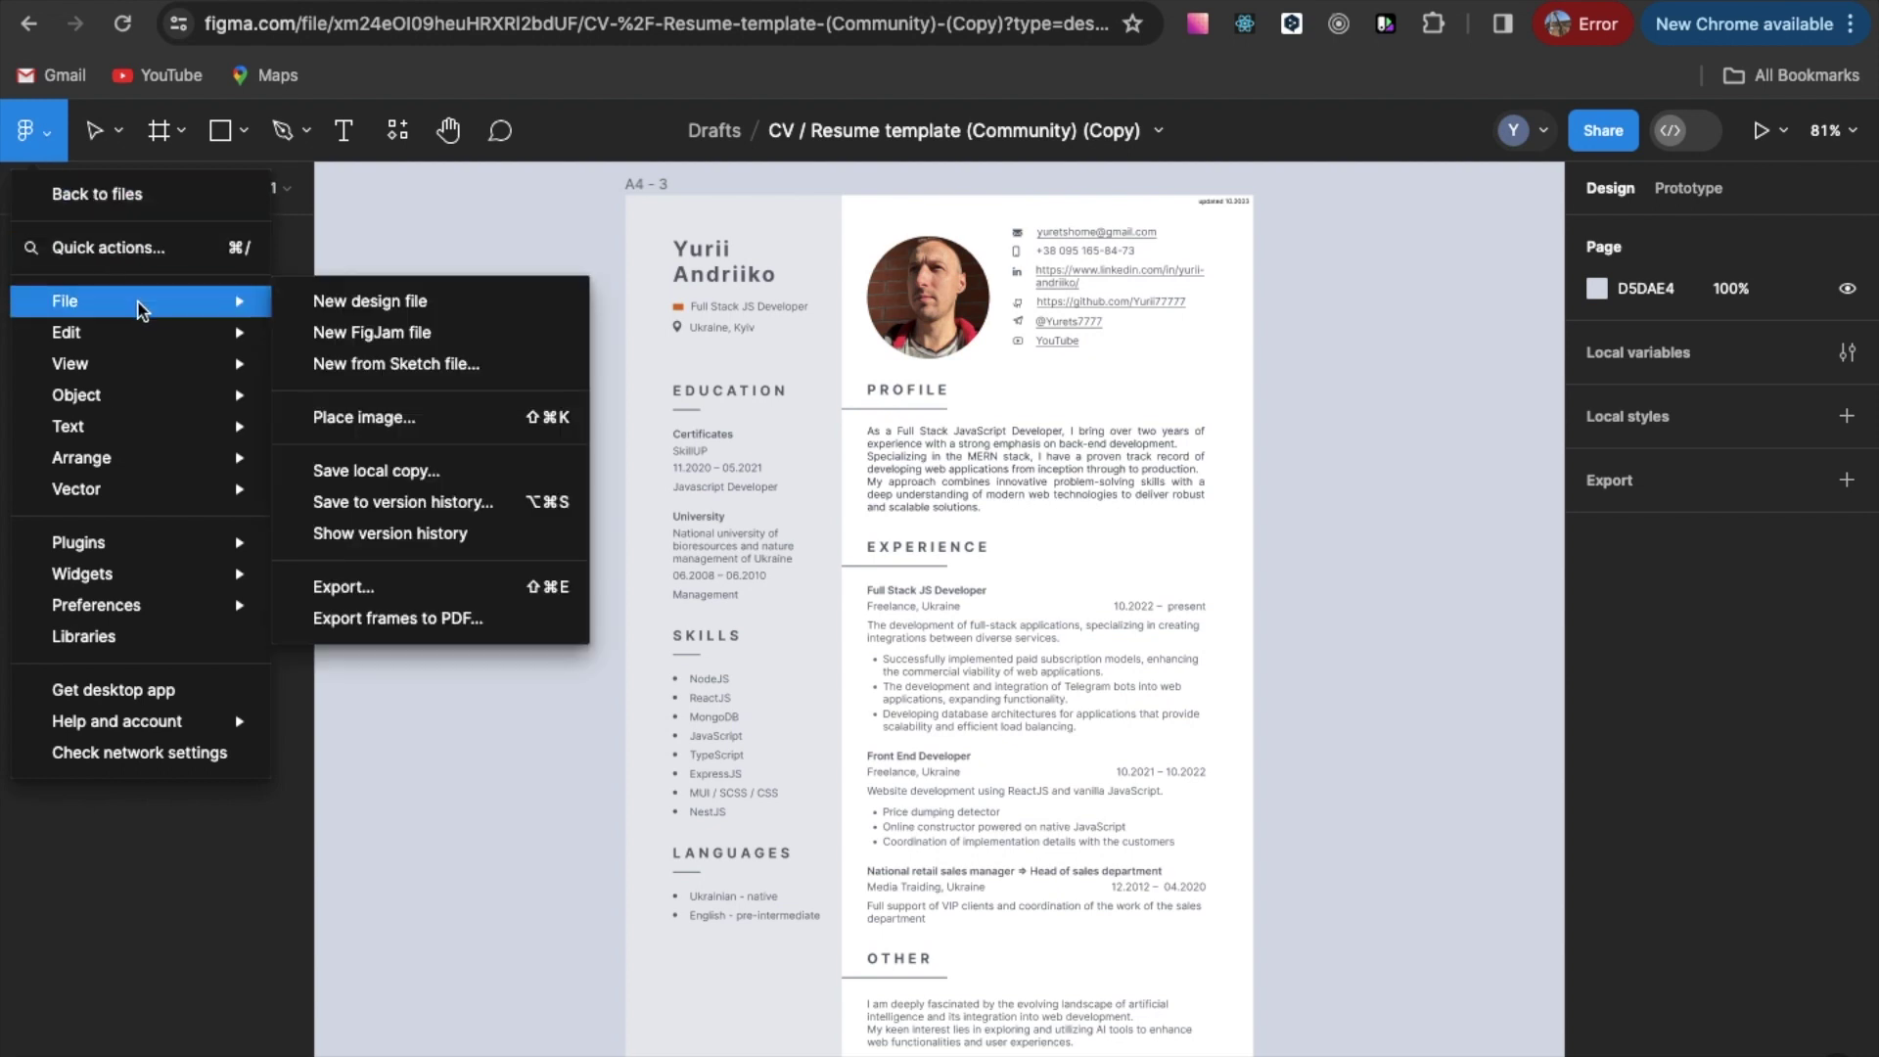
pyautogui.click(392, 304)
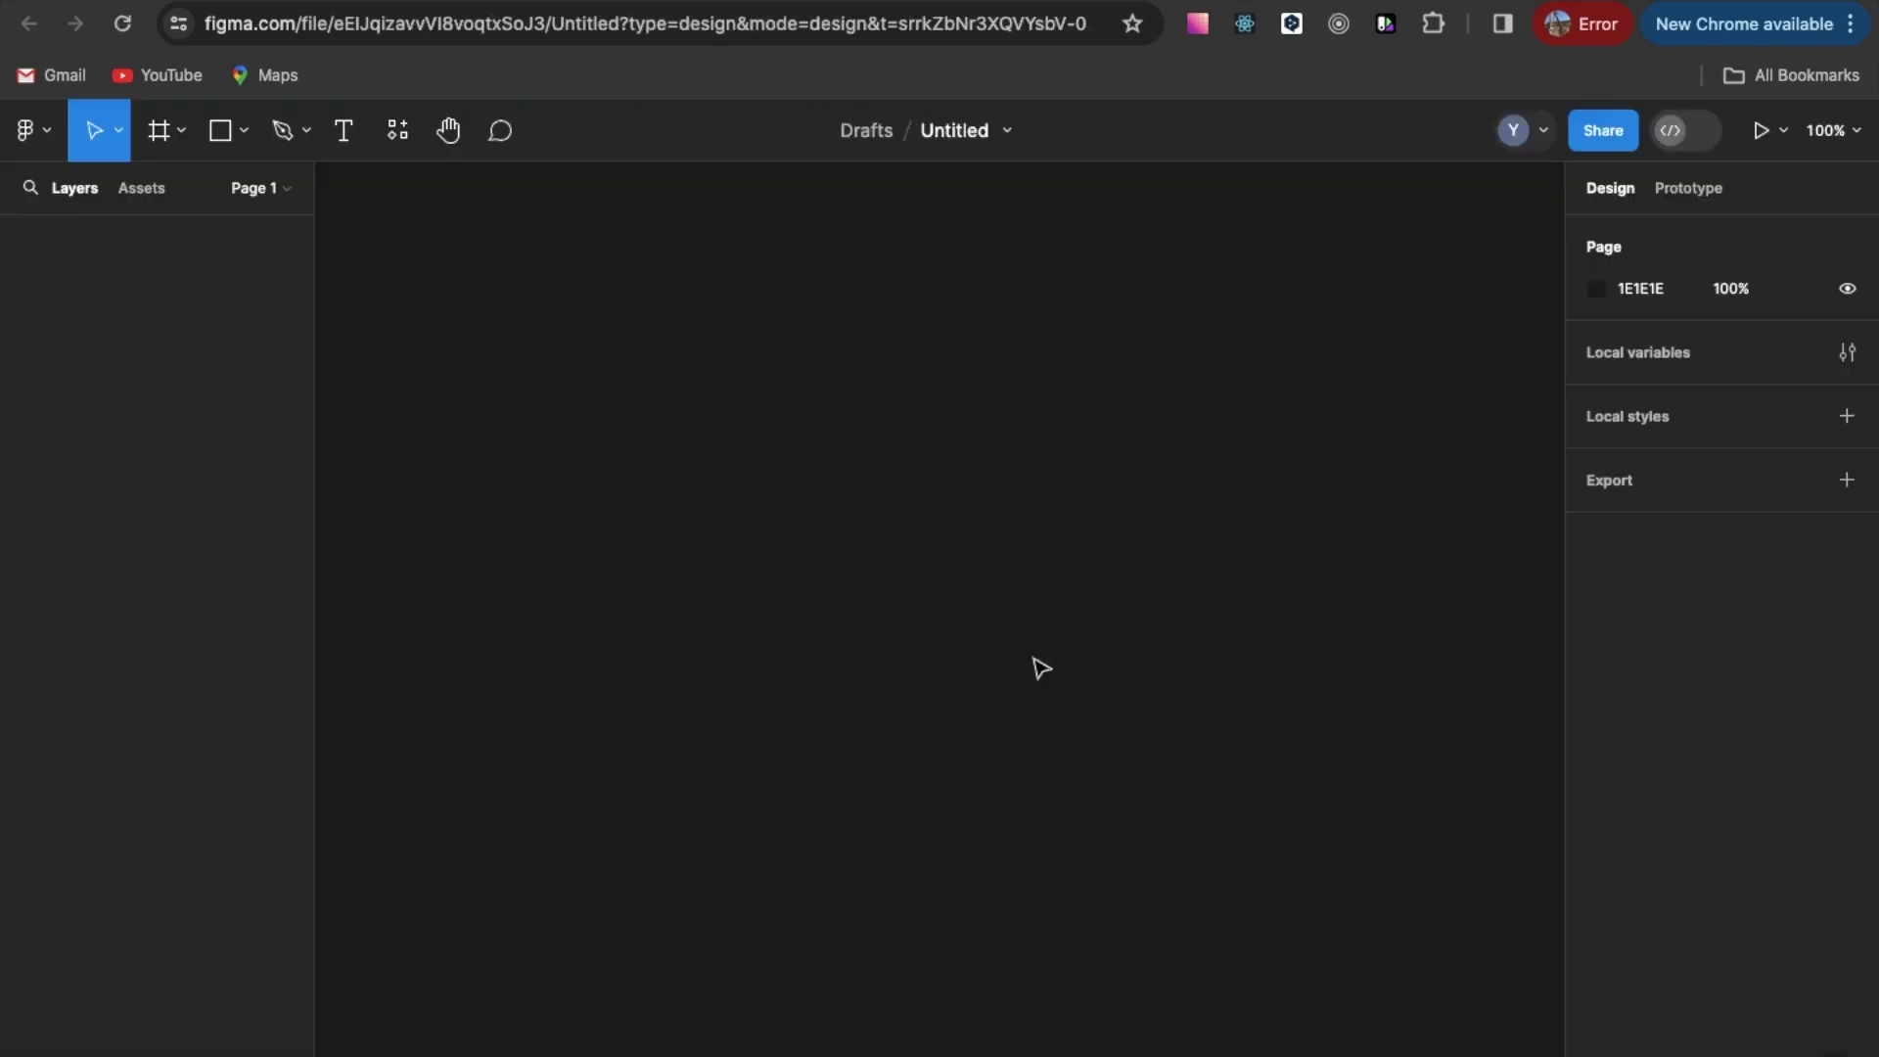
pyautogui.hotkey('ctrl', 'v')
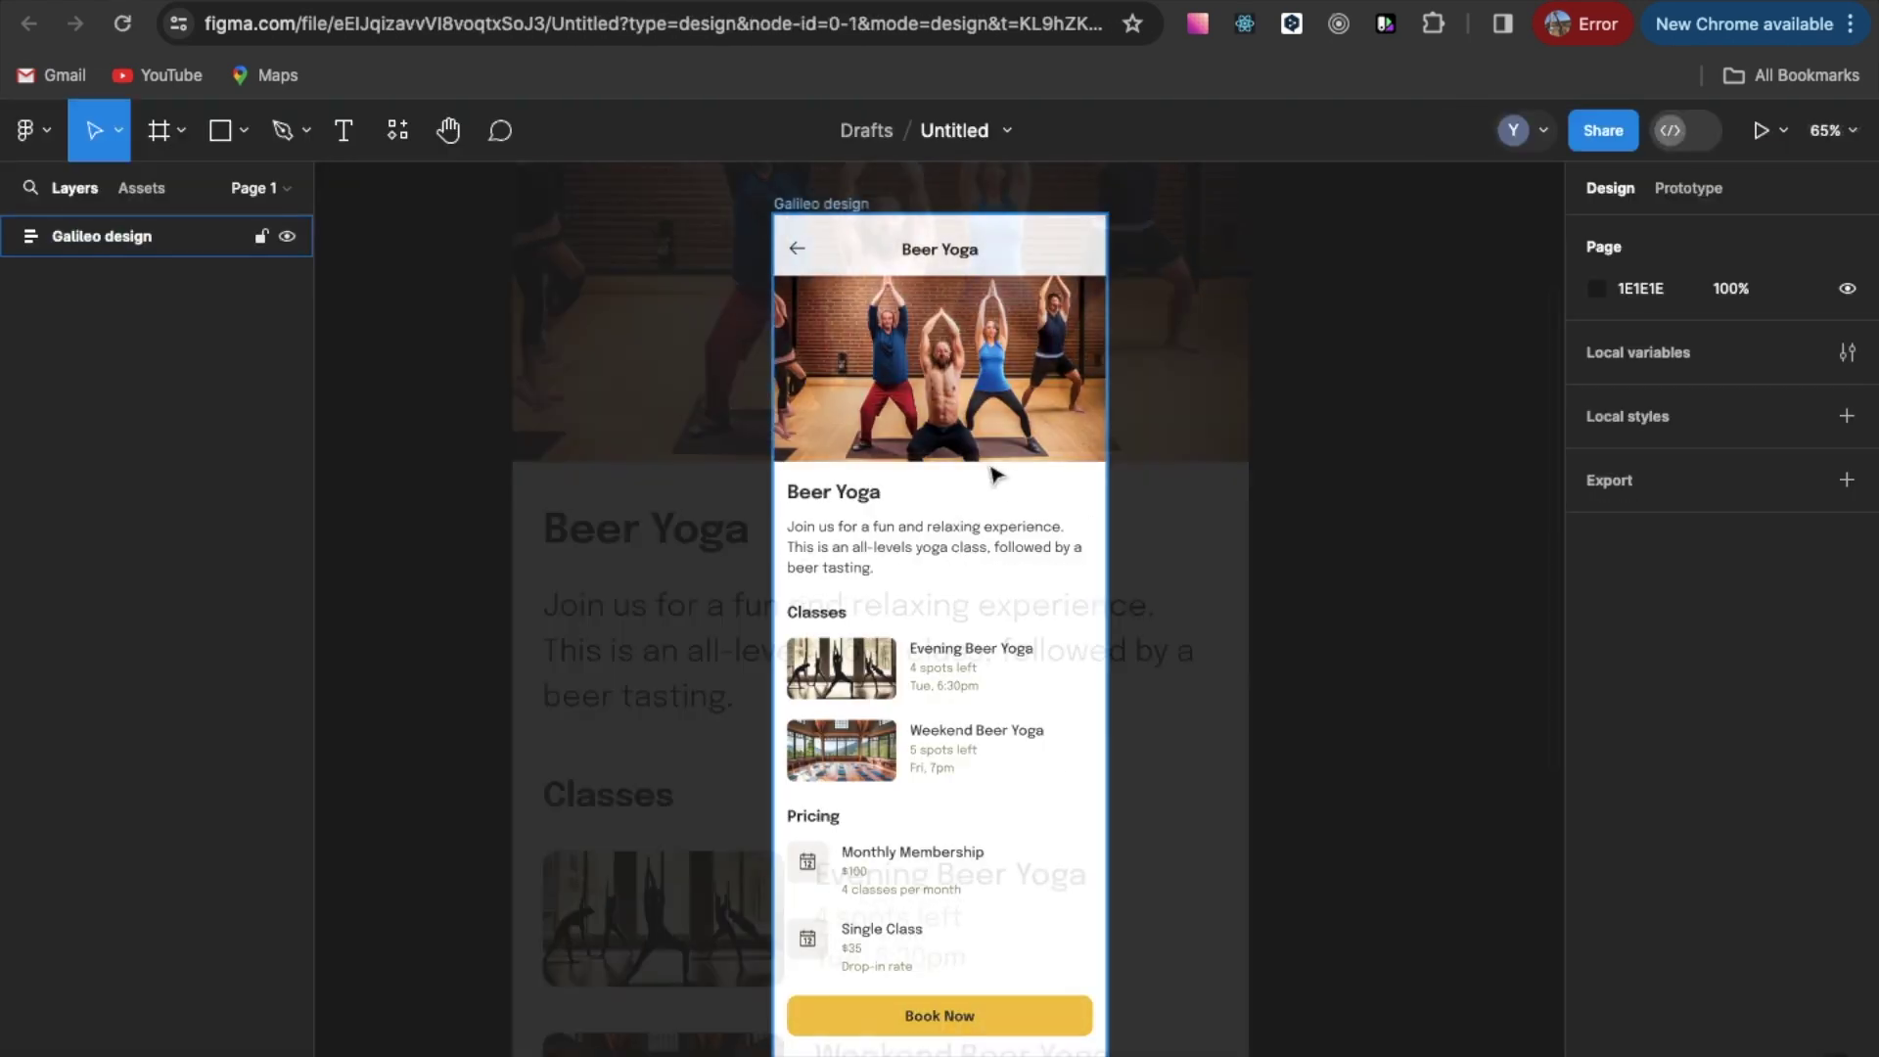
# Select the pasted Galileo design frame and expand its layers down to Depth 0, Frame 0
pyautogui.scroll(5, 996, 475)
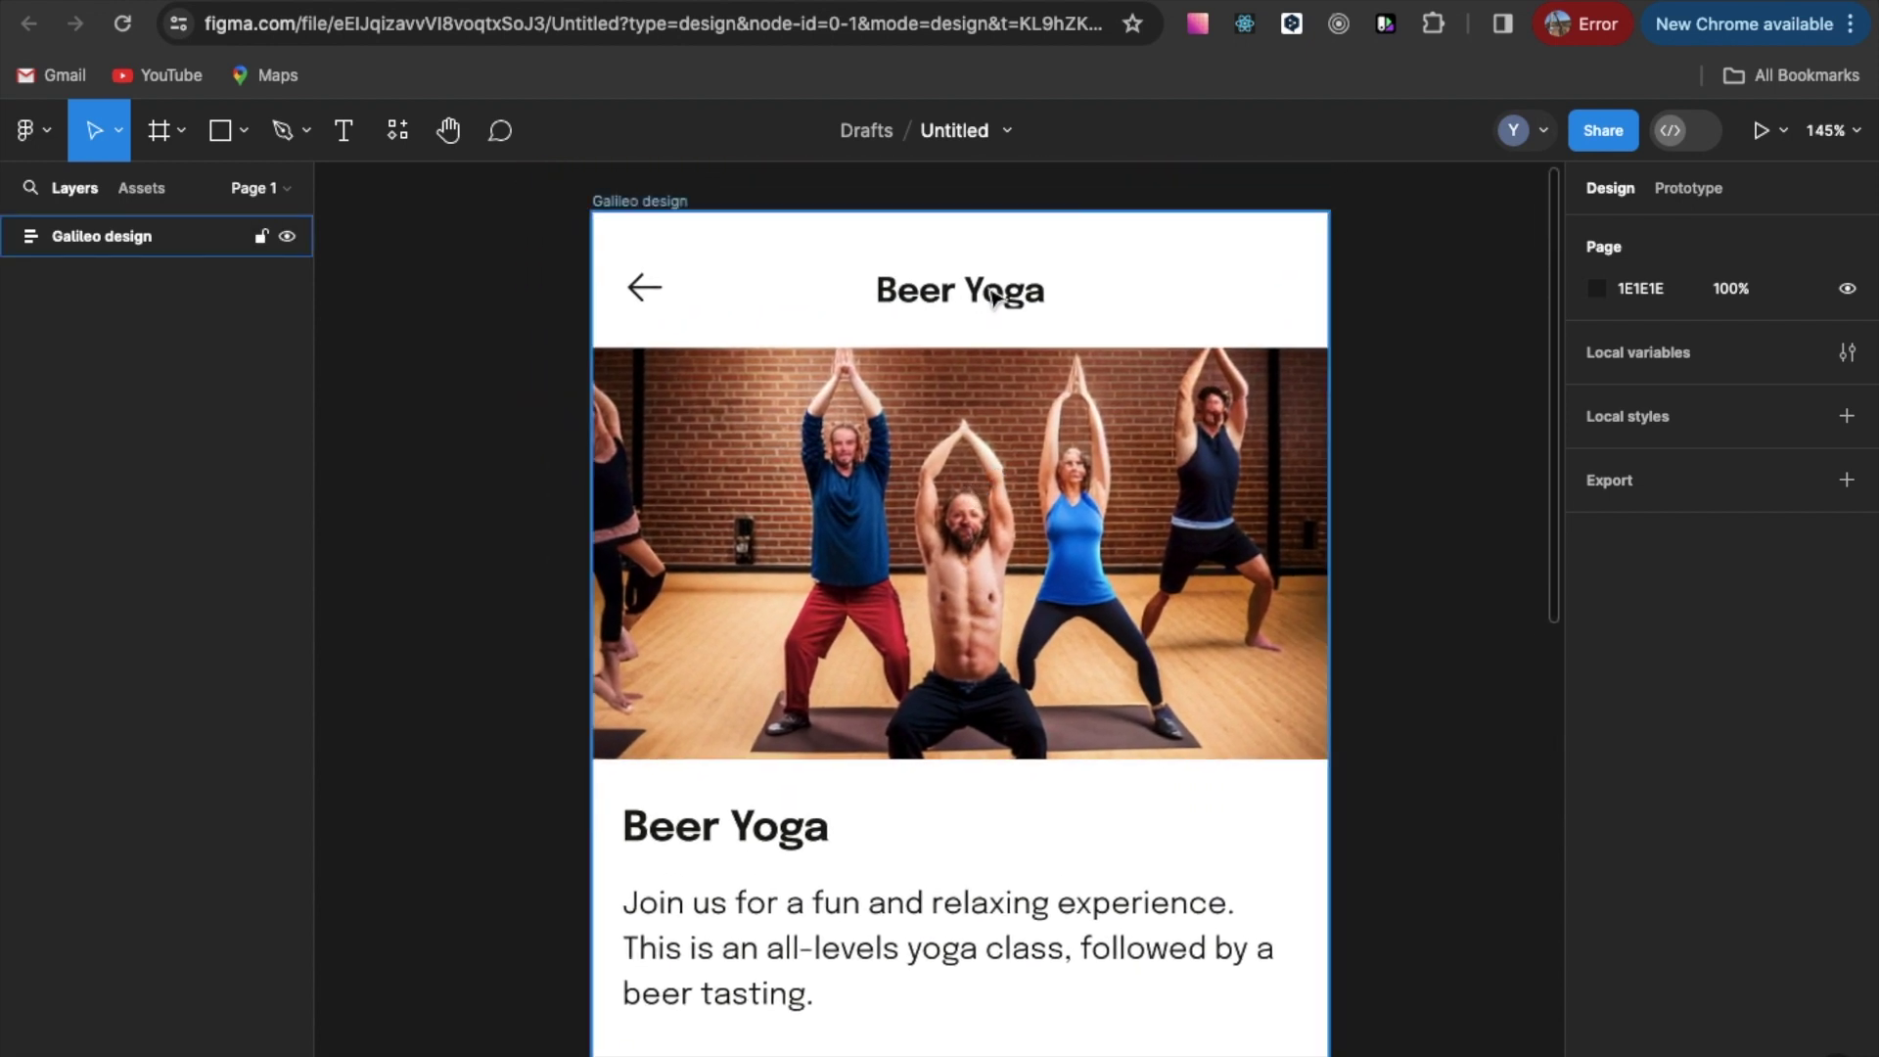
pyautogui.click(252, 237)
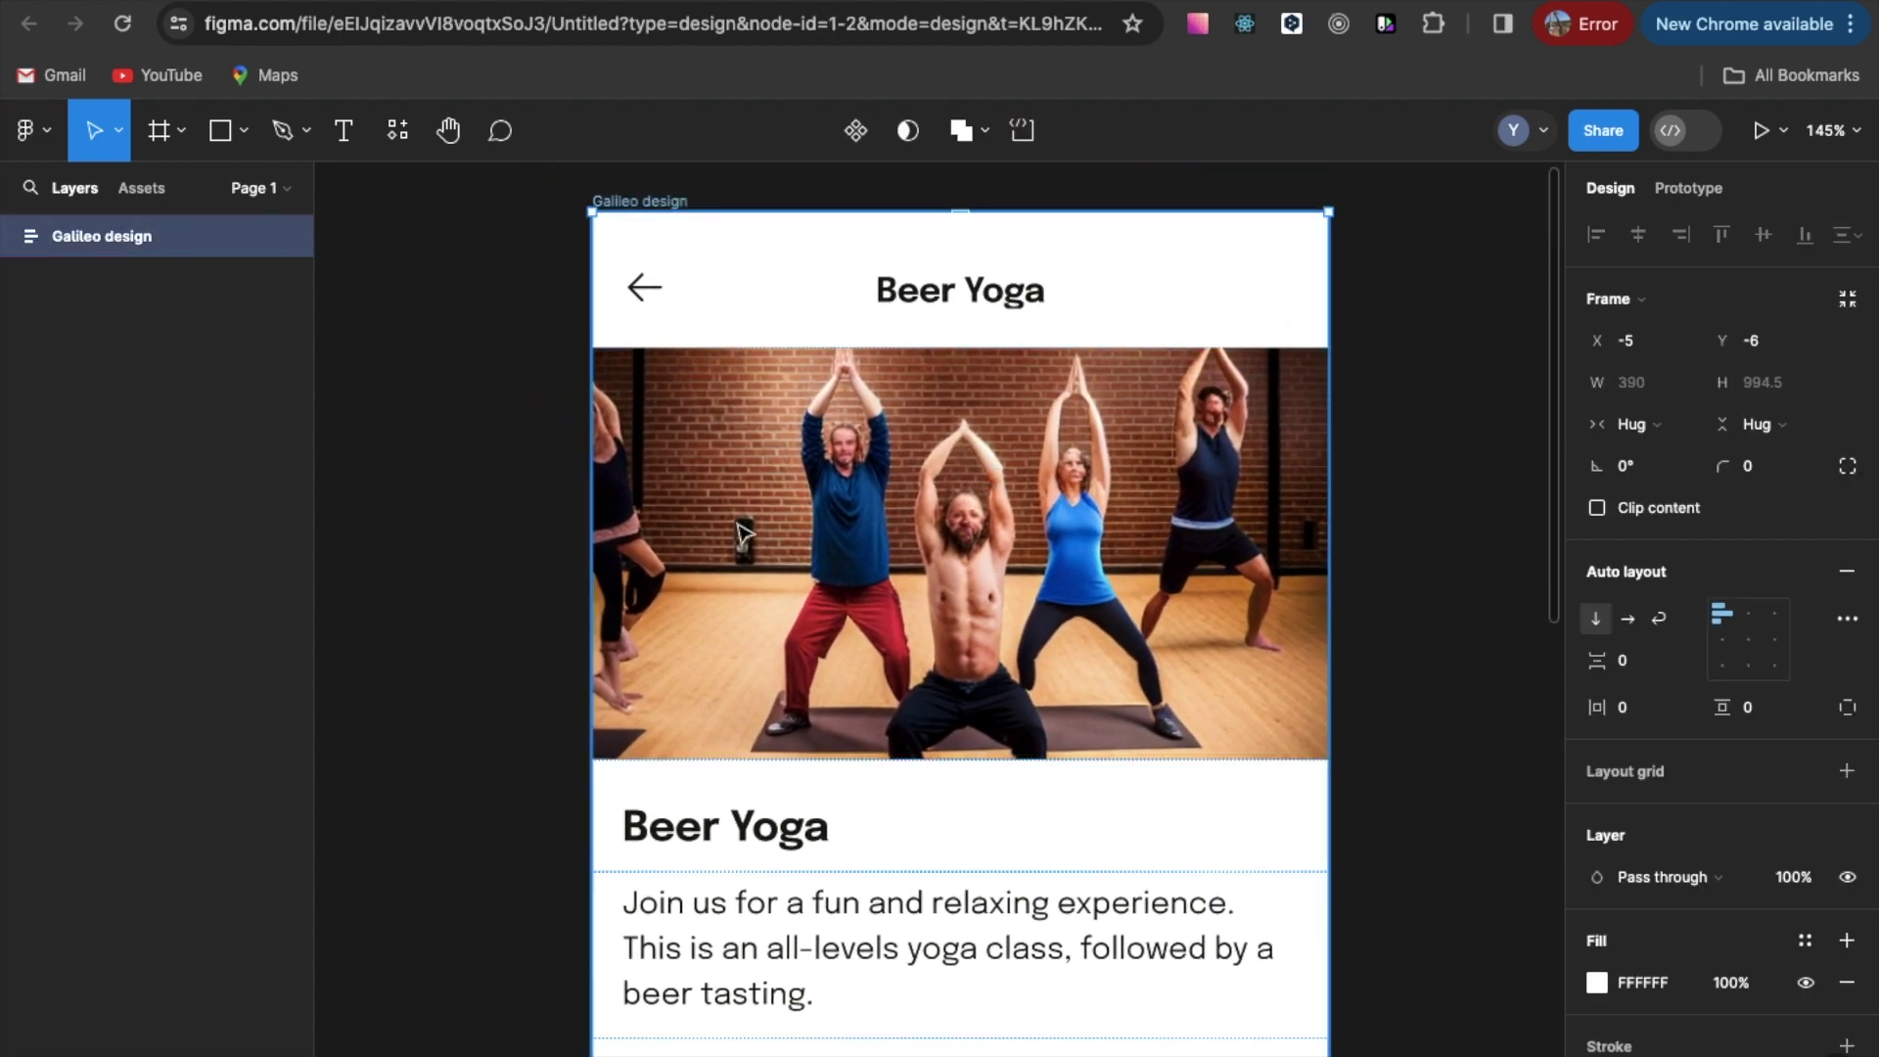
pyautogui.click(9, 237)
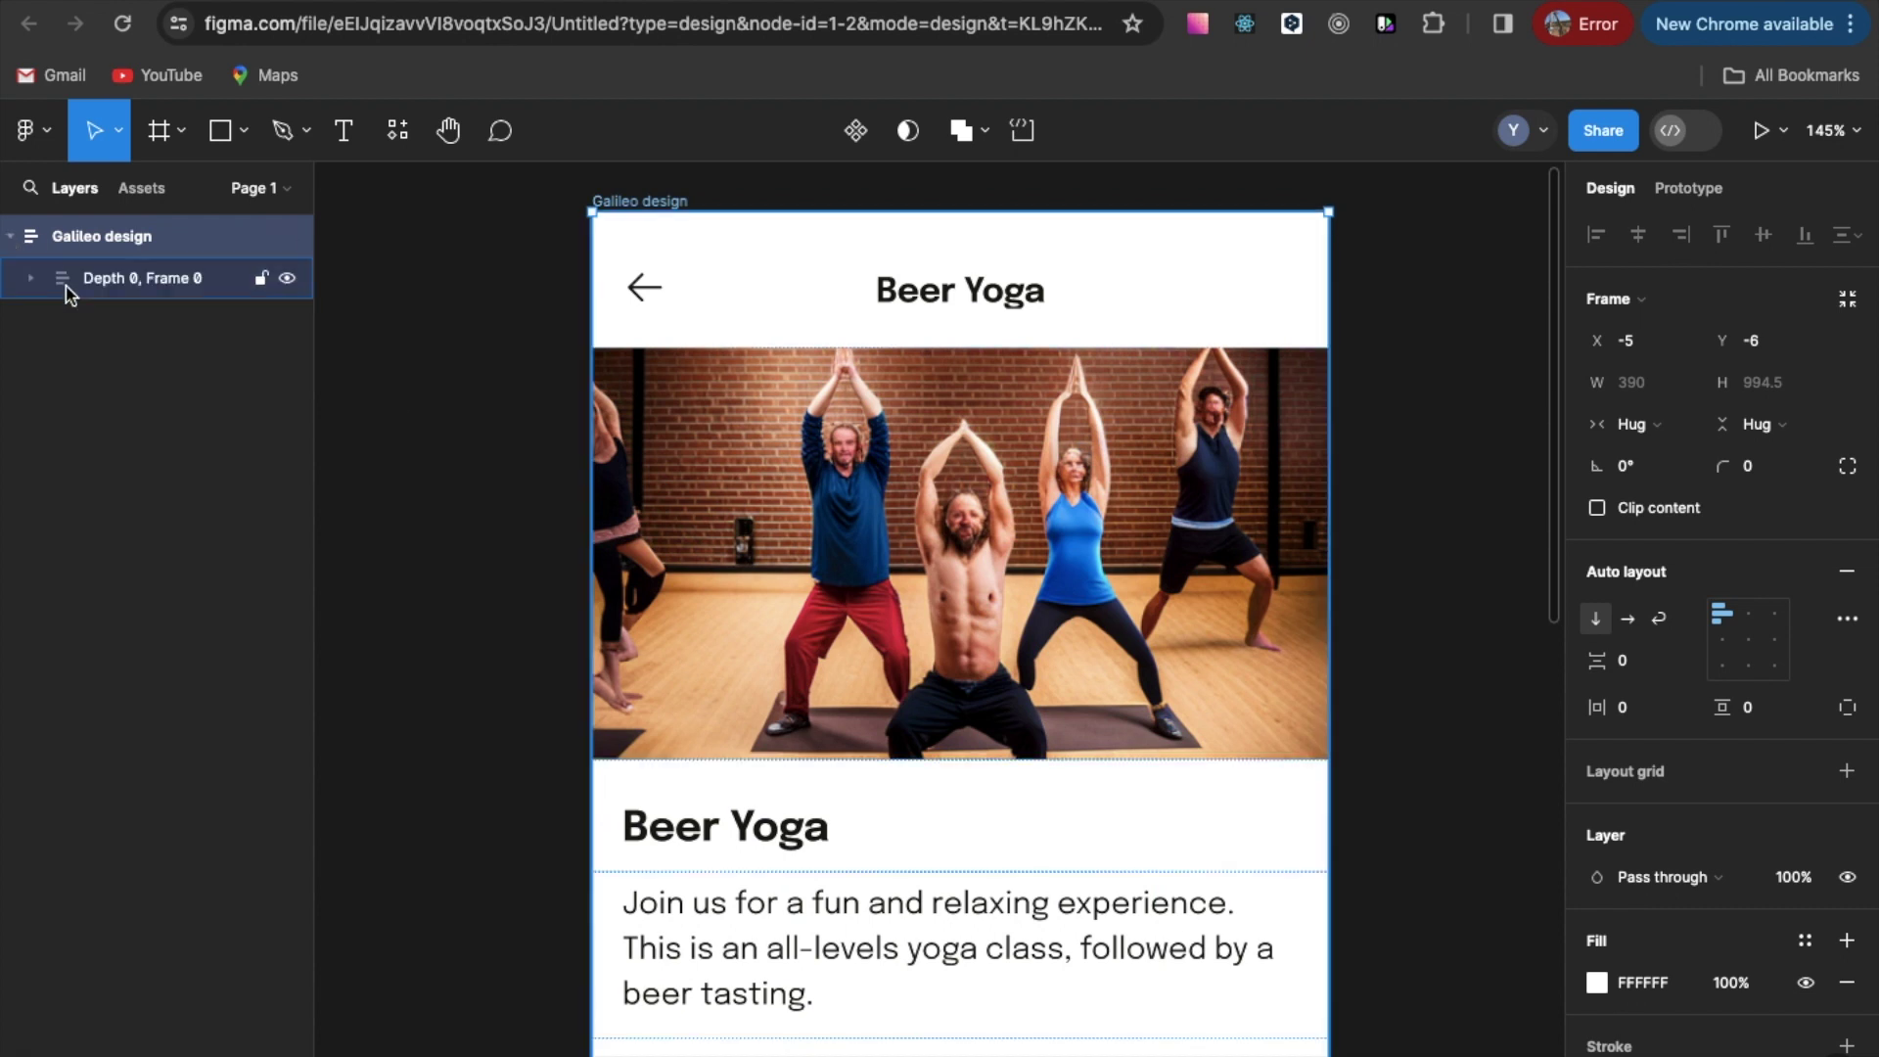
pyautogui.scroll(-5, 519, 484)
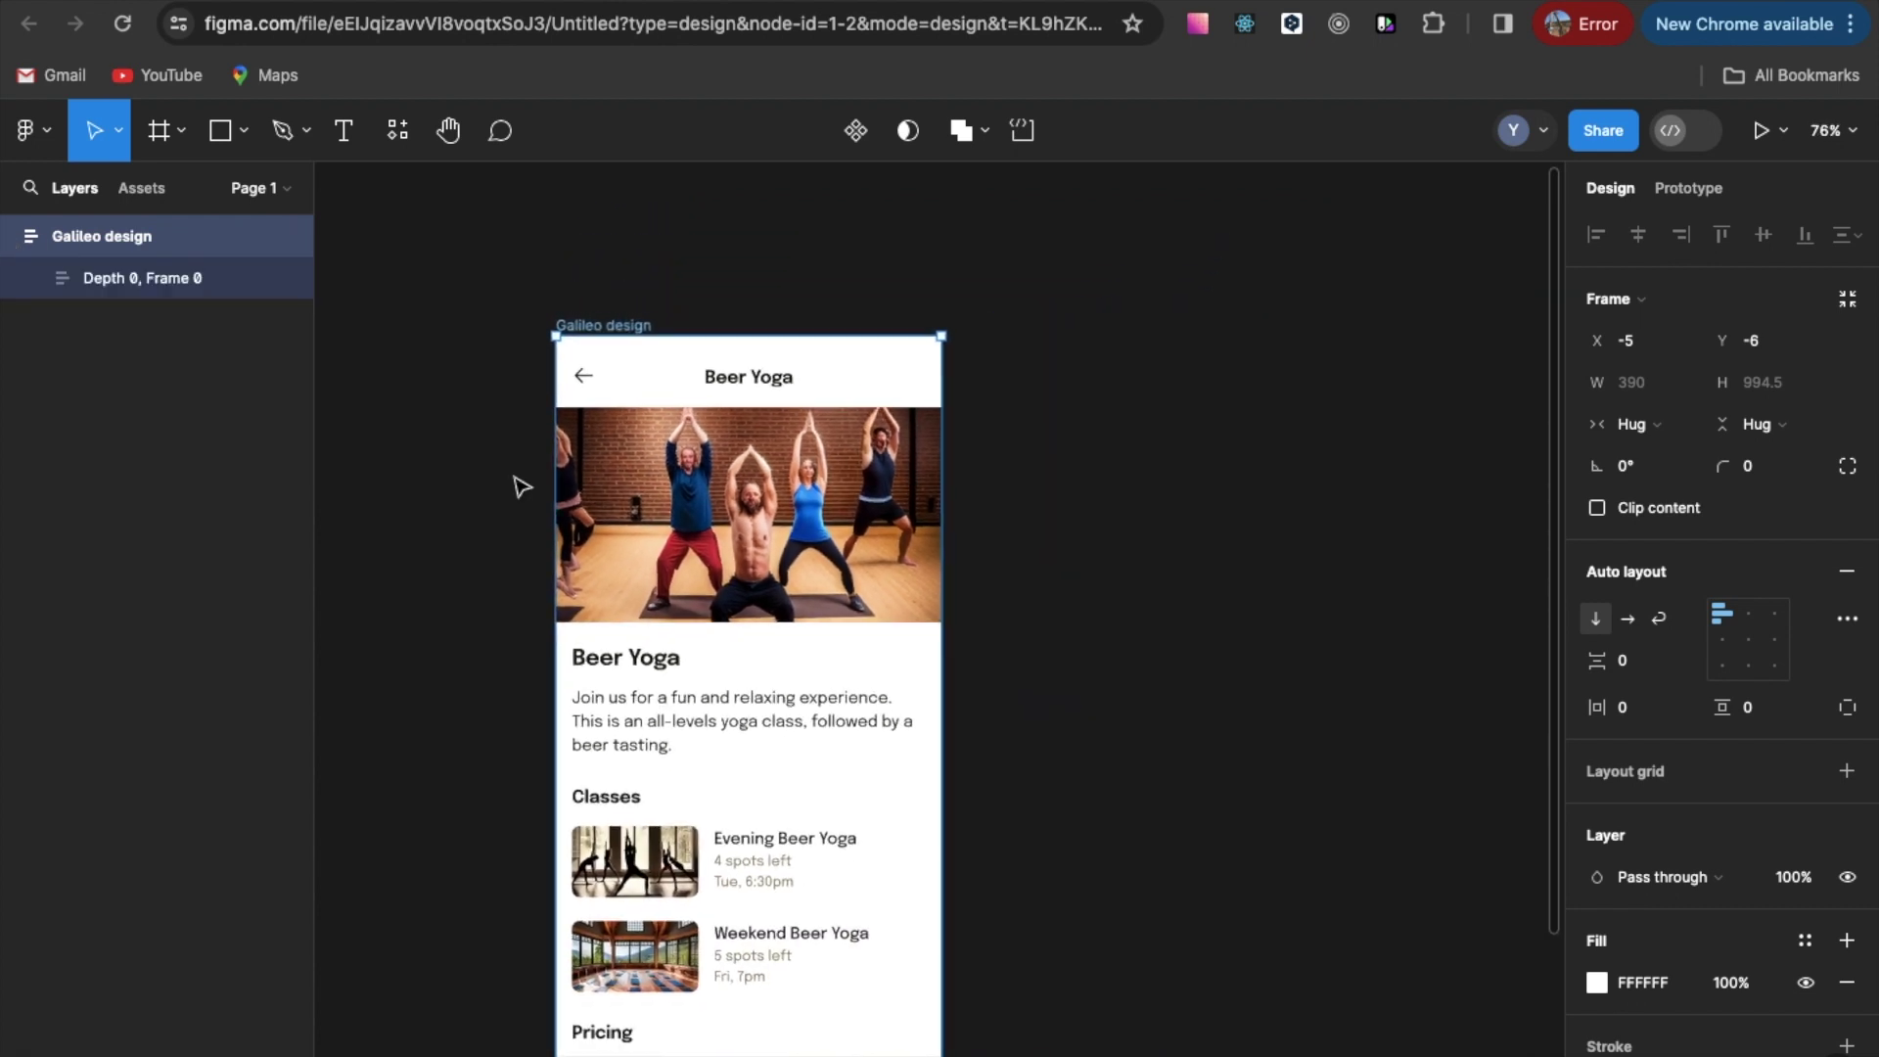
pyautogui.scroll(-3, 522, 486)
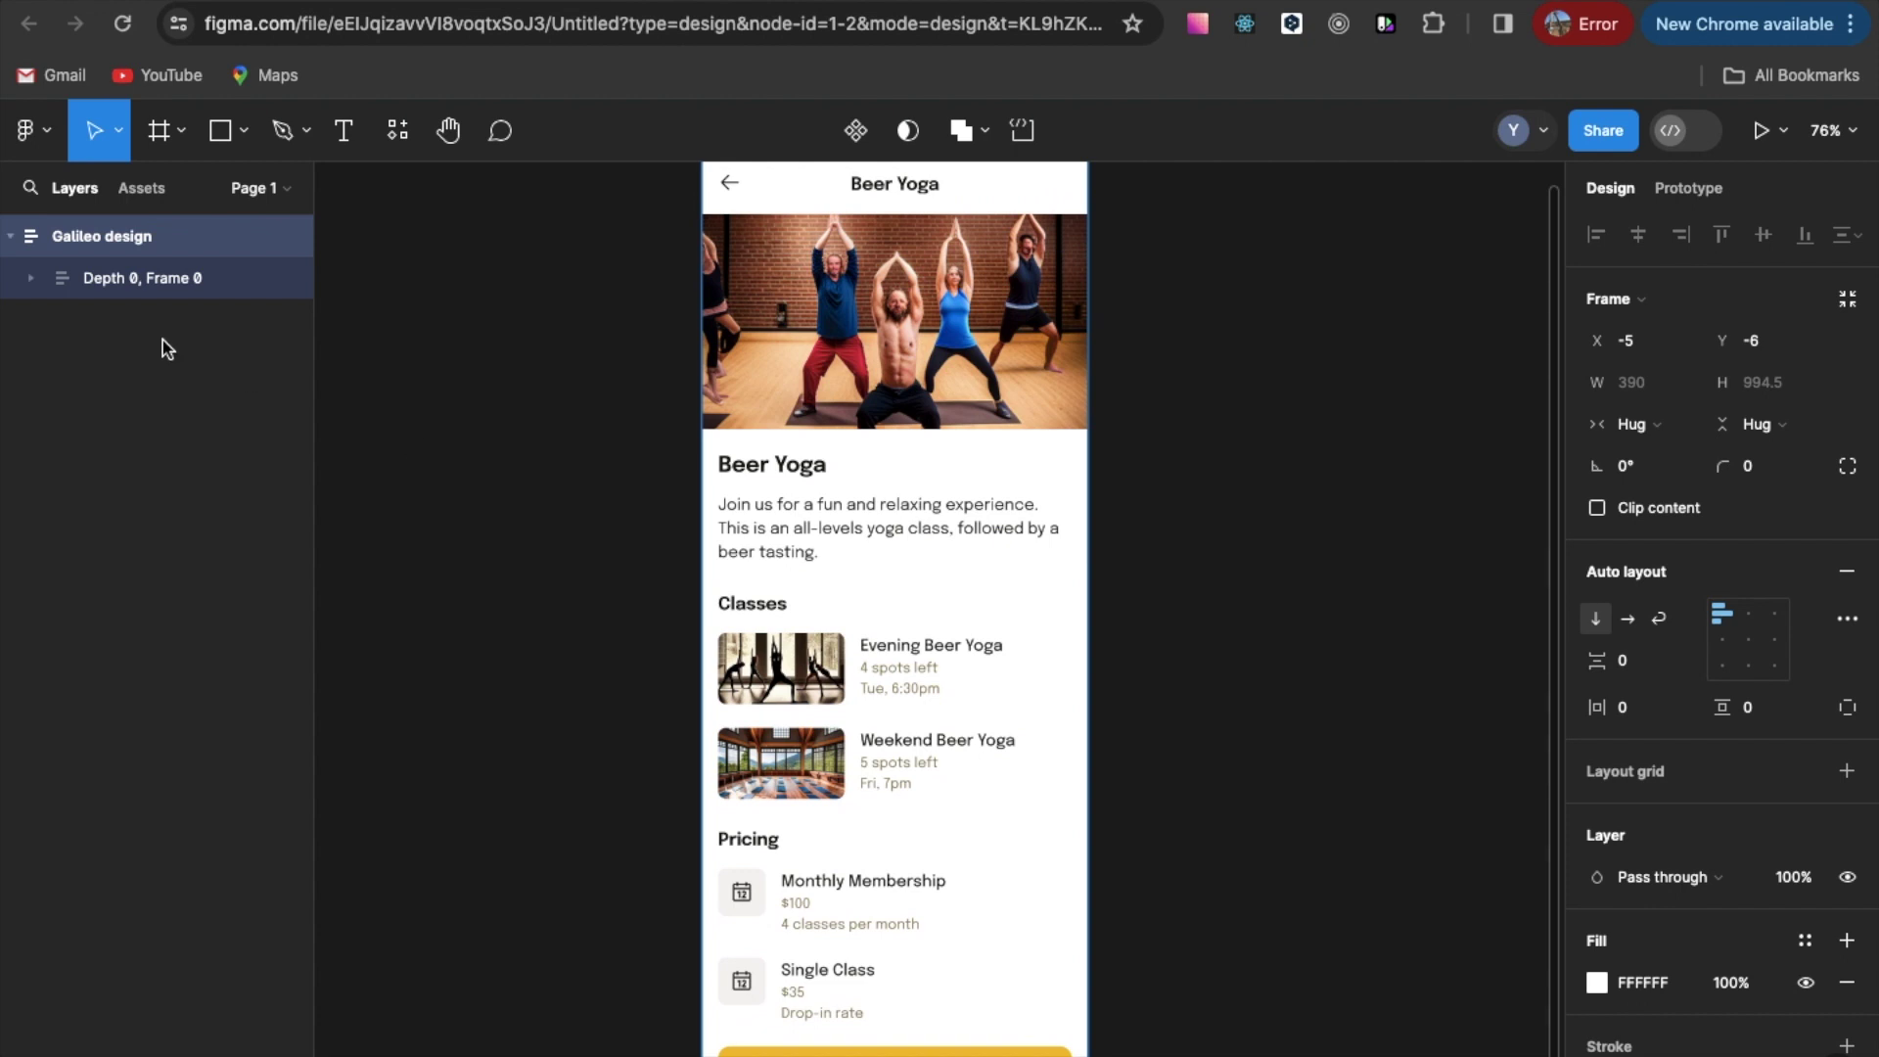
pyautogui.click(30, 281)
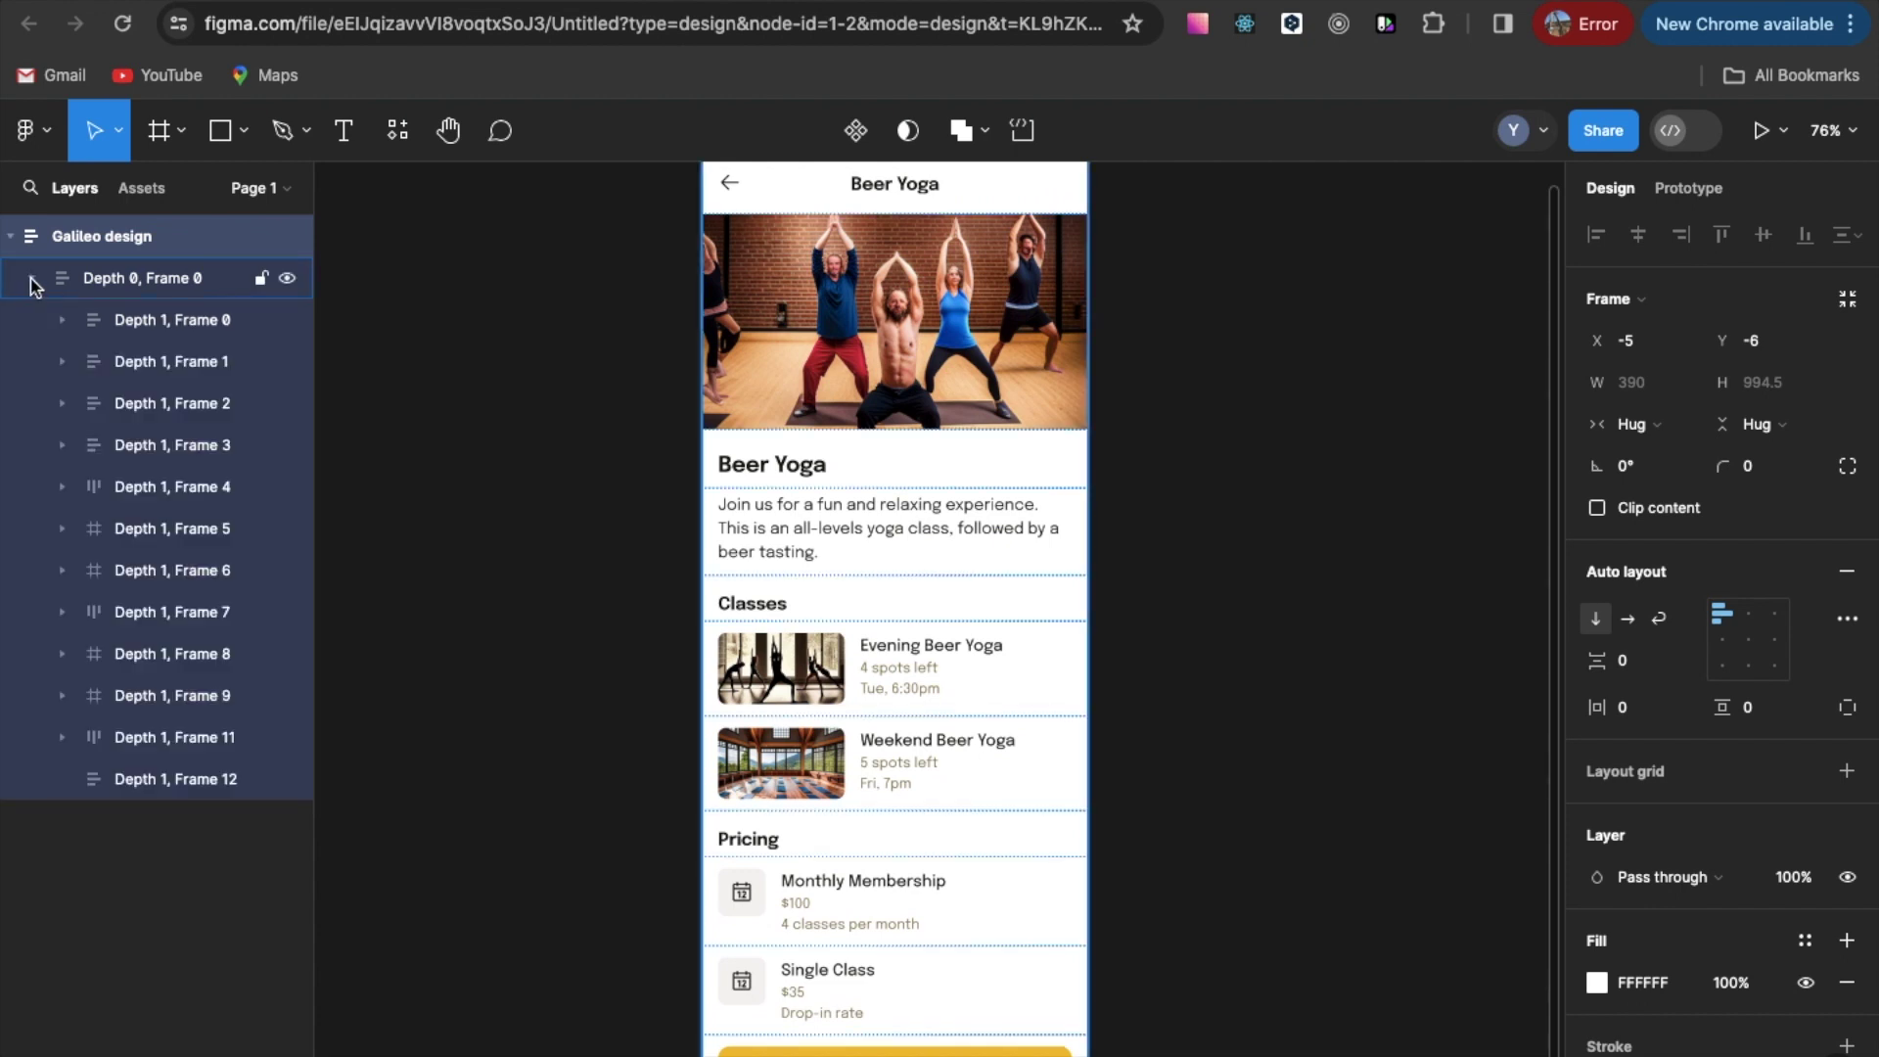
# Select and expand the Depth 1, Frame 0 header and the 358×48 Depth 2, Frame 0 layers
pyautogui.click(121, 327)
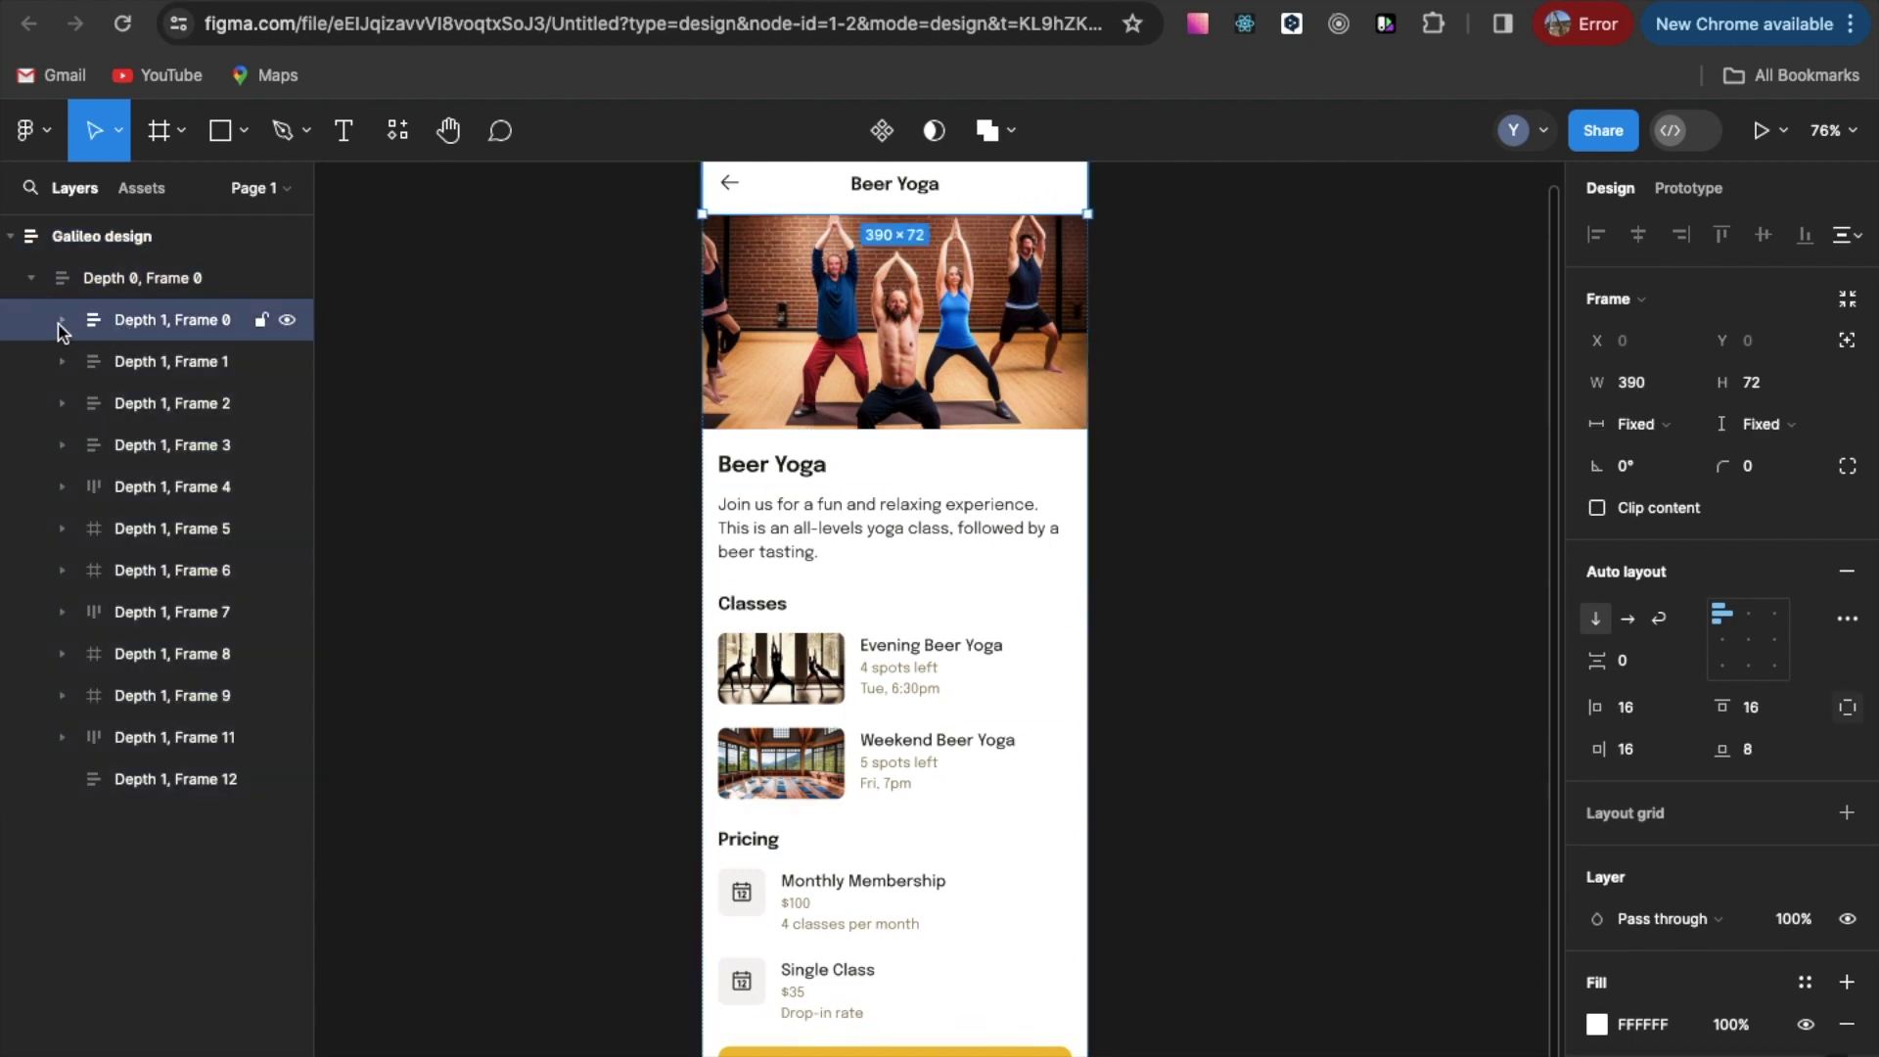
pyautogui.click(59, 322)
pyautogui.click(128, 365)
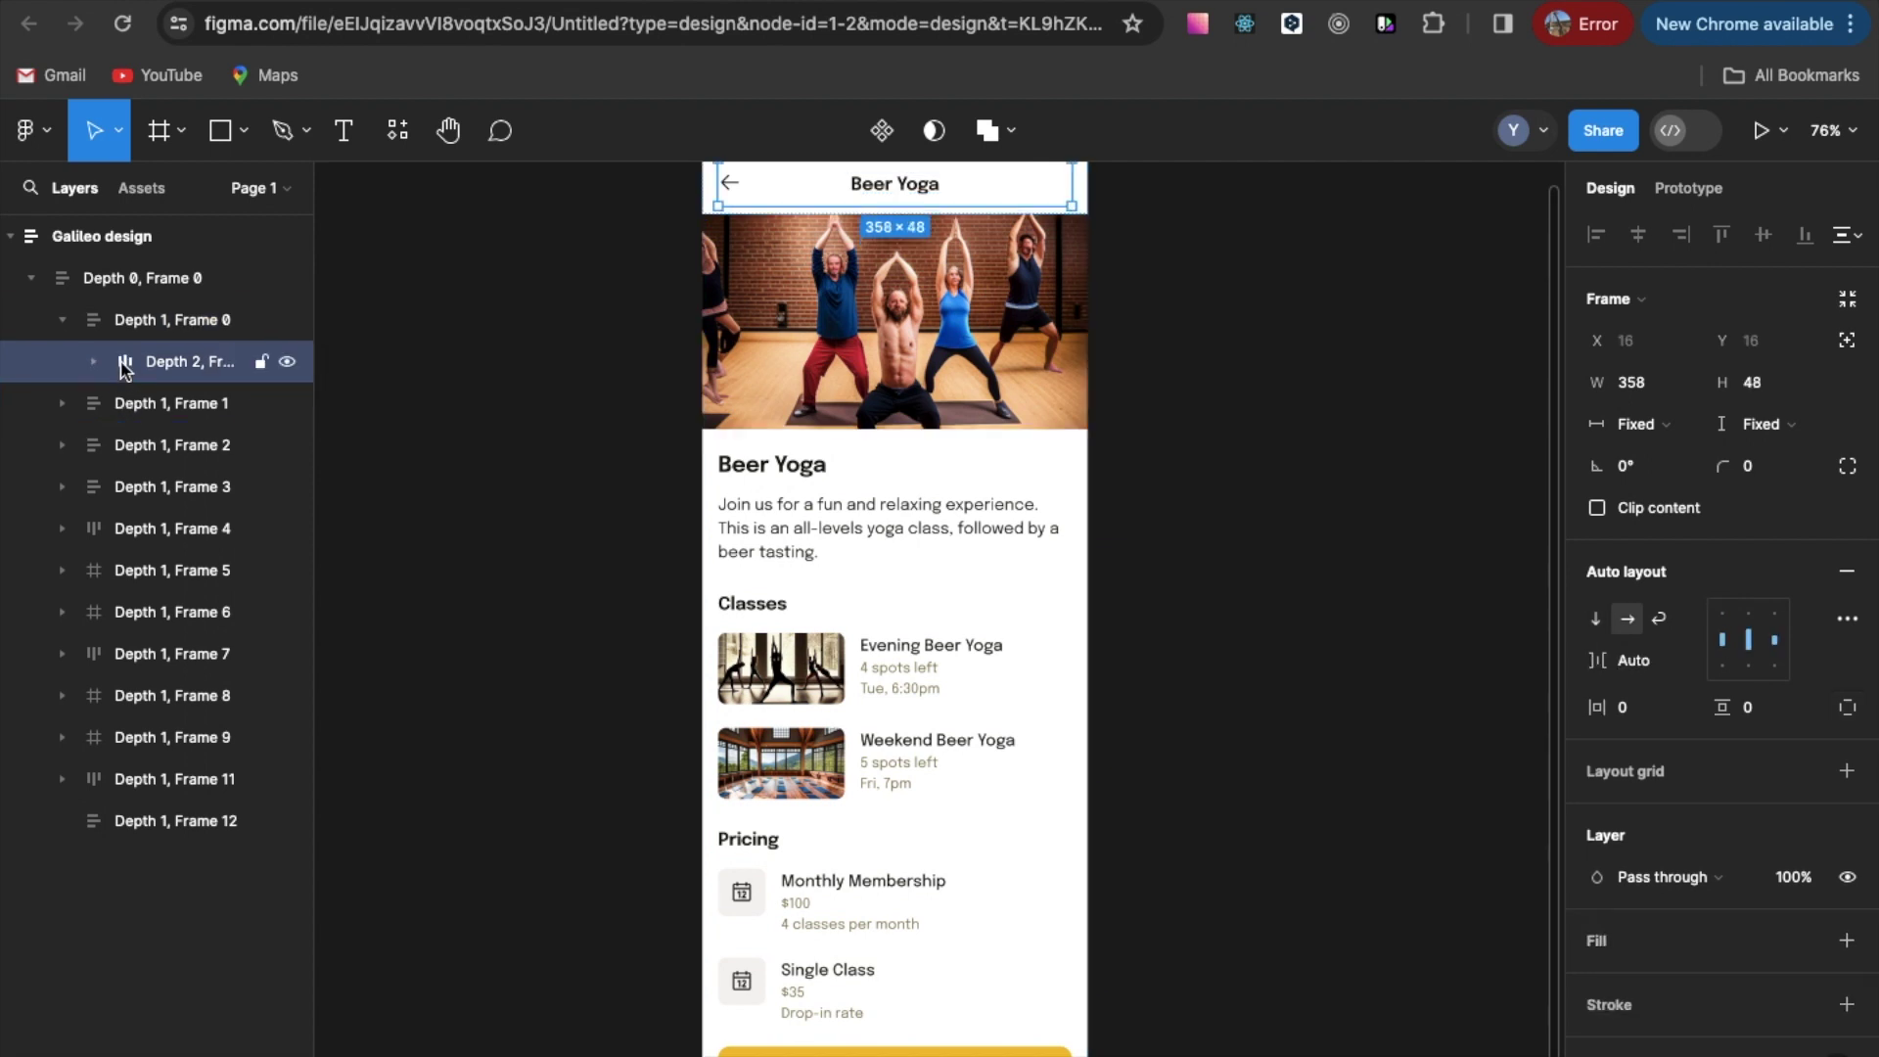
pyautogui.click(91, 367)
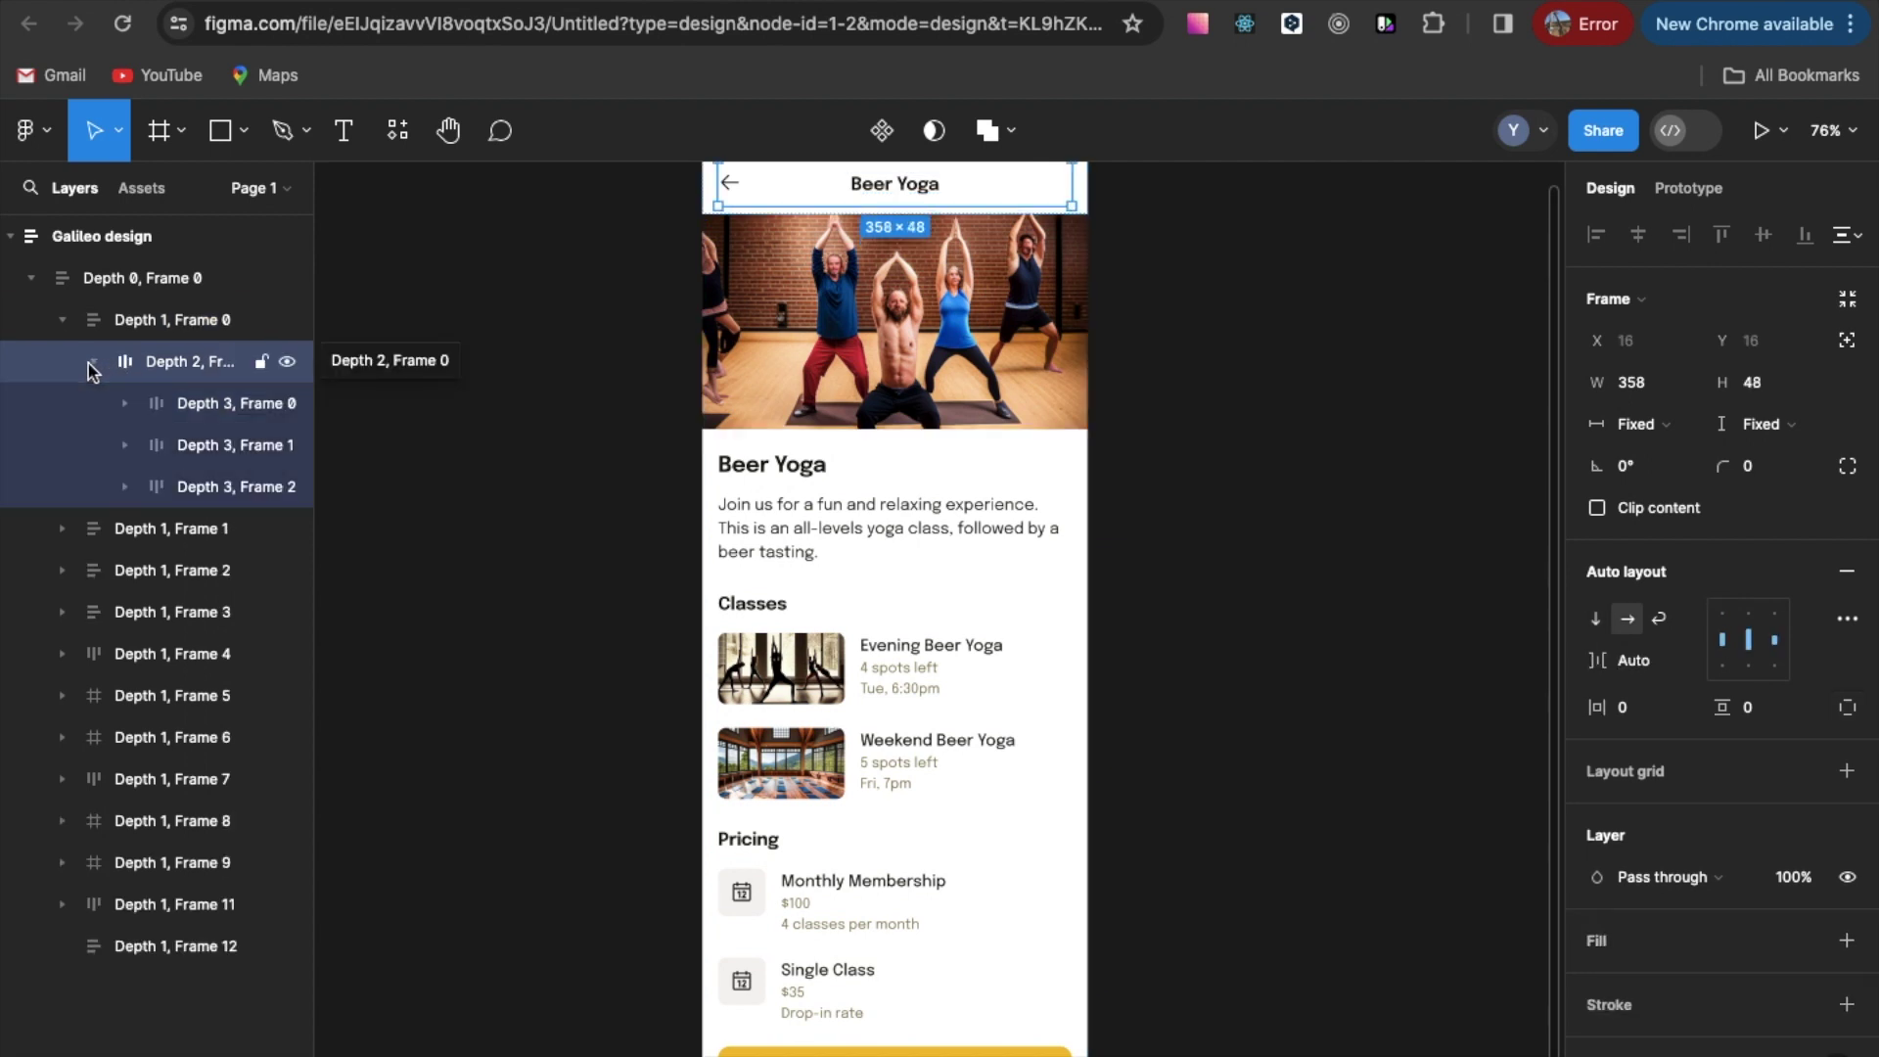
# Select and expand the 48×48 Depth 3 back-arrow frame, then select the 24×24 Depth 4 frame
pyautogui.scroll(2, 495, 402)
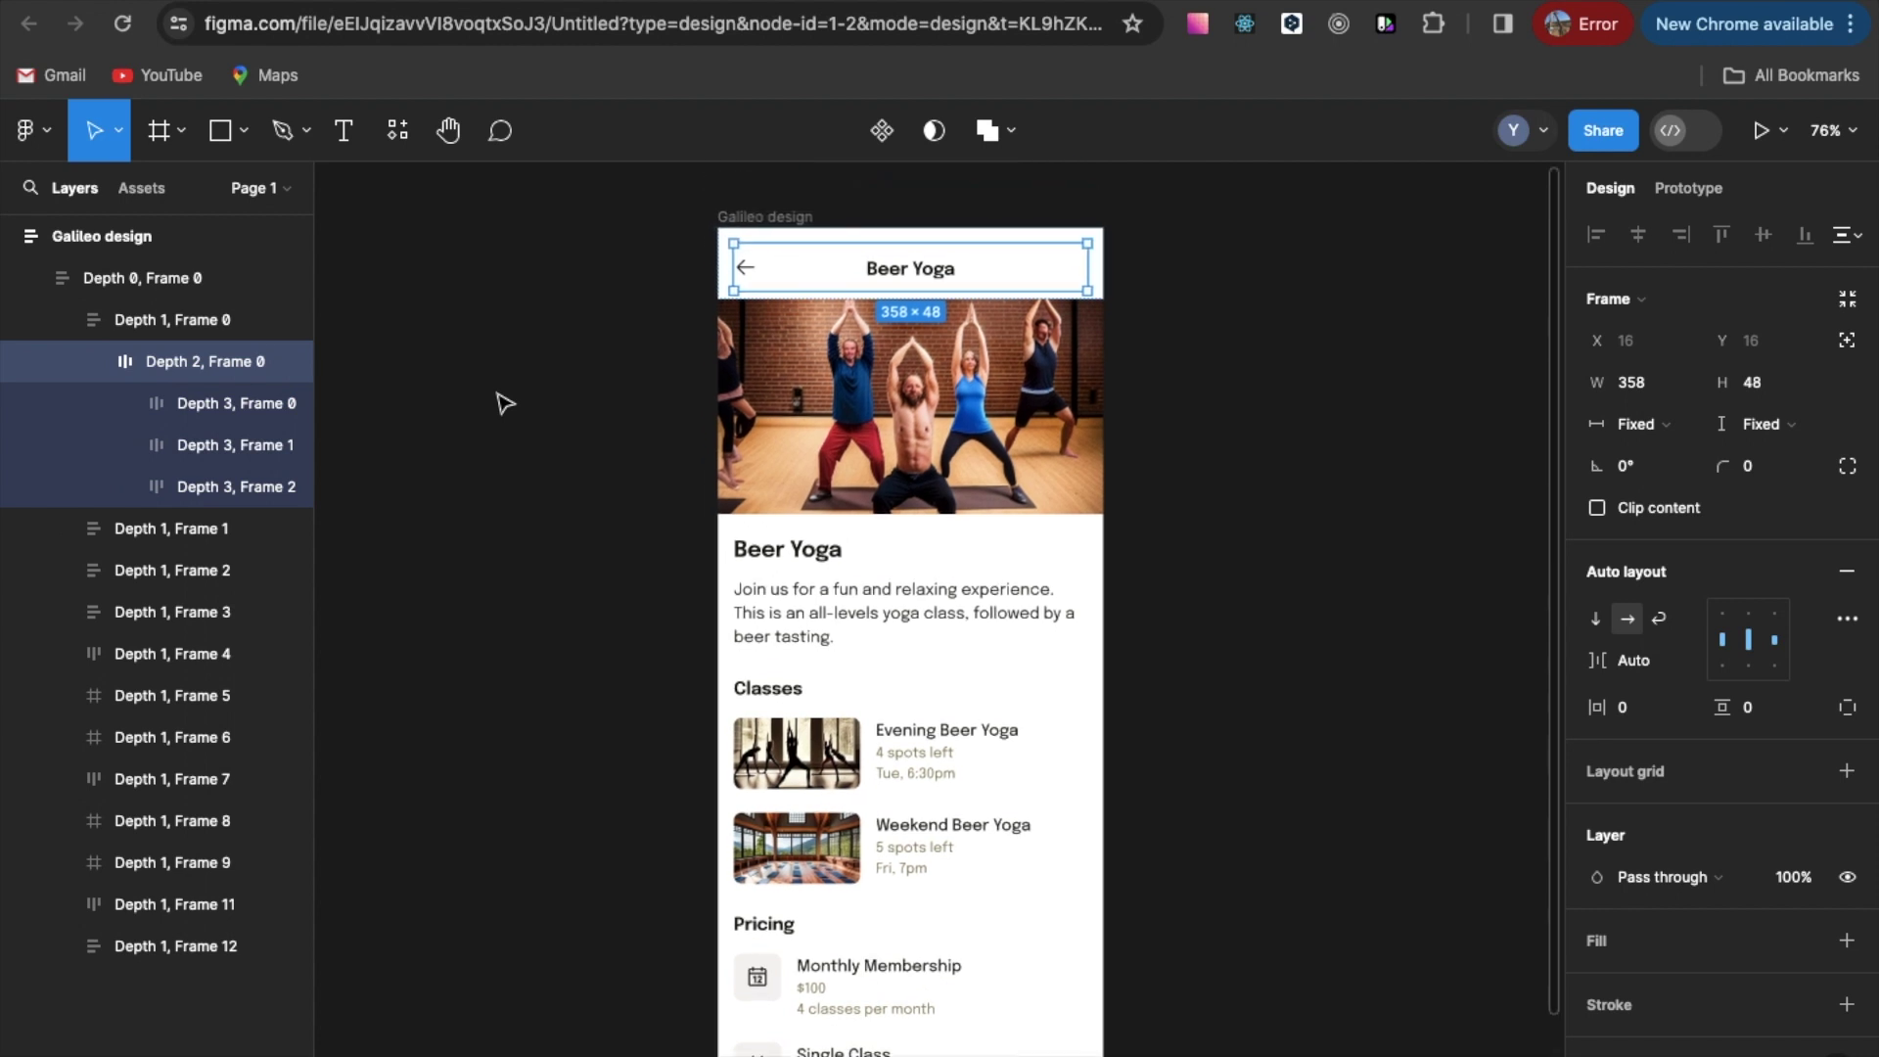
pyautogui.click(248, 406)
pyautogui.click(126, 404)
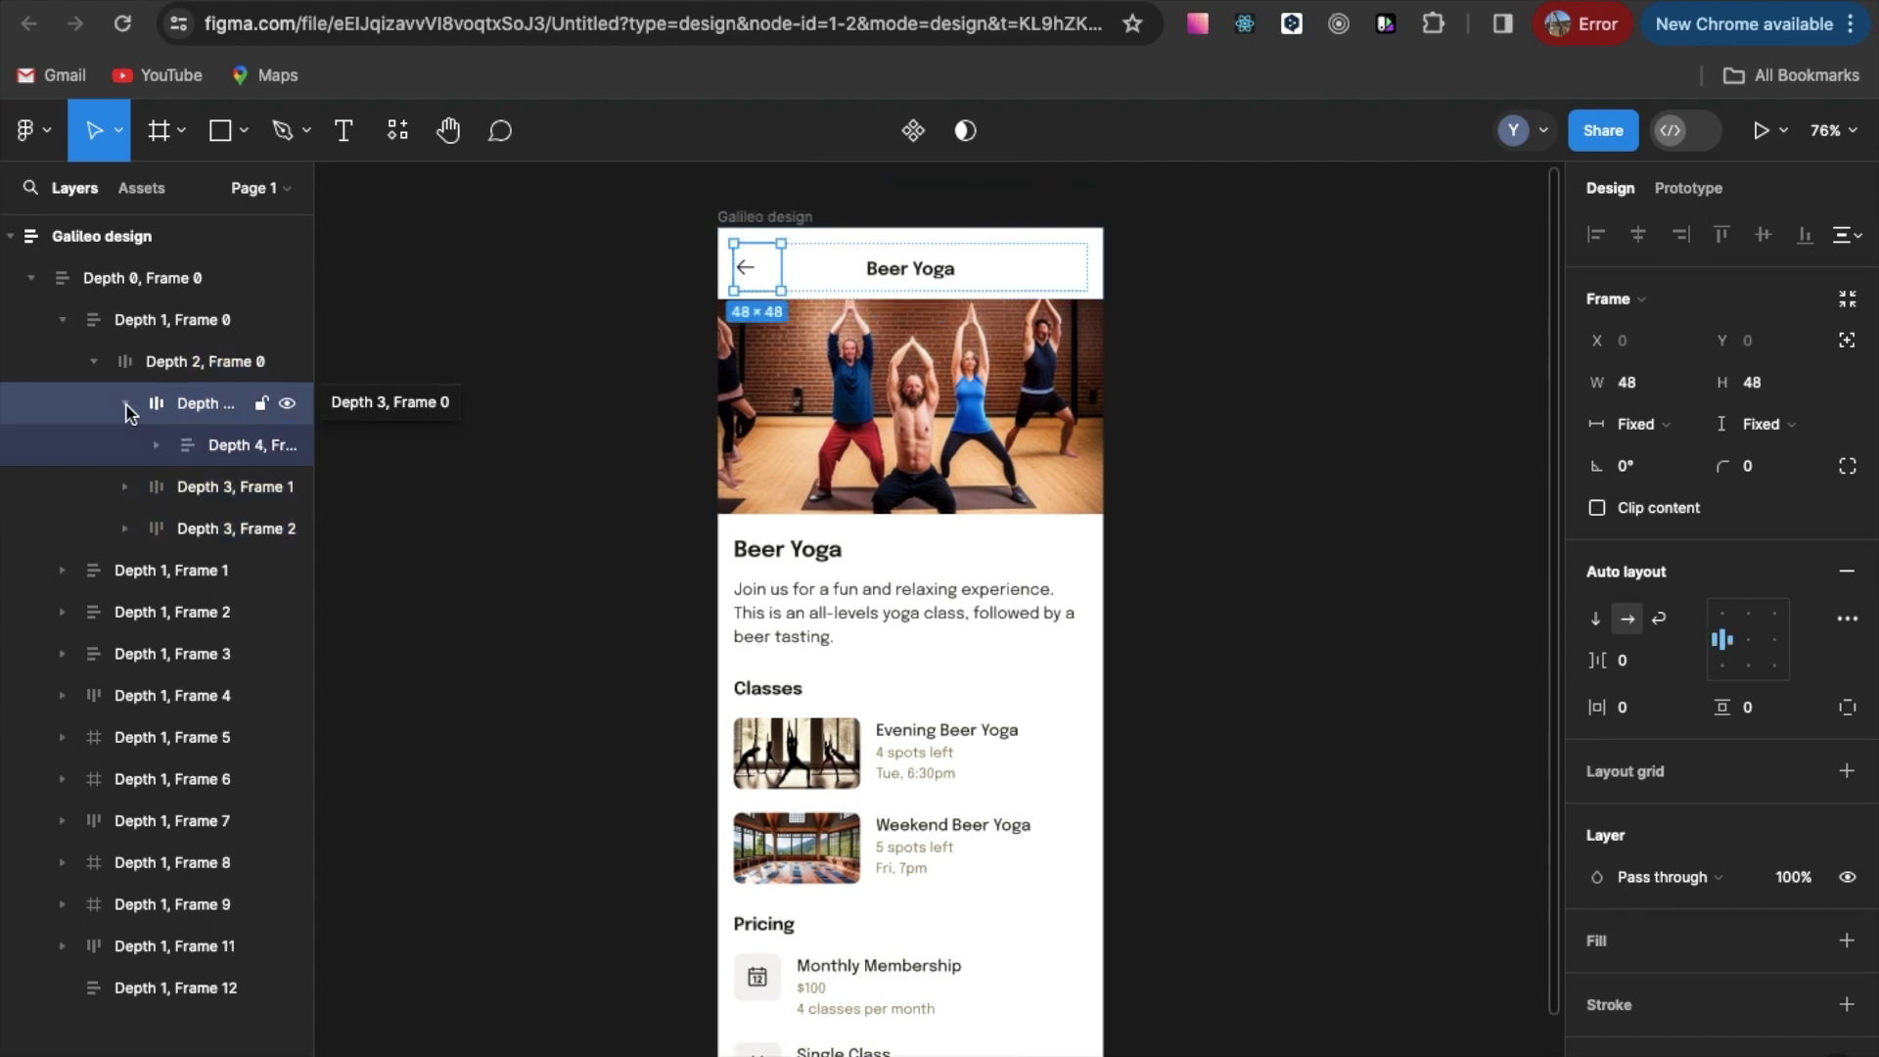
pyautogui.click(205, 452)
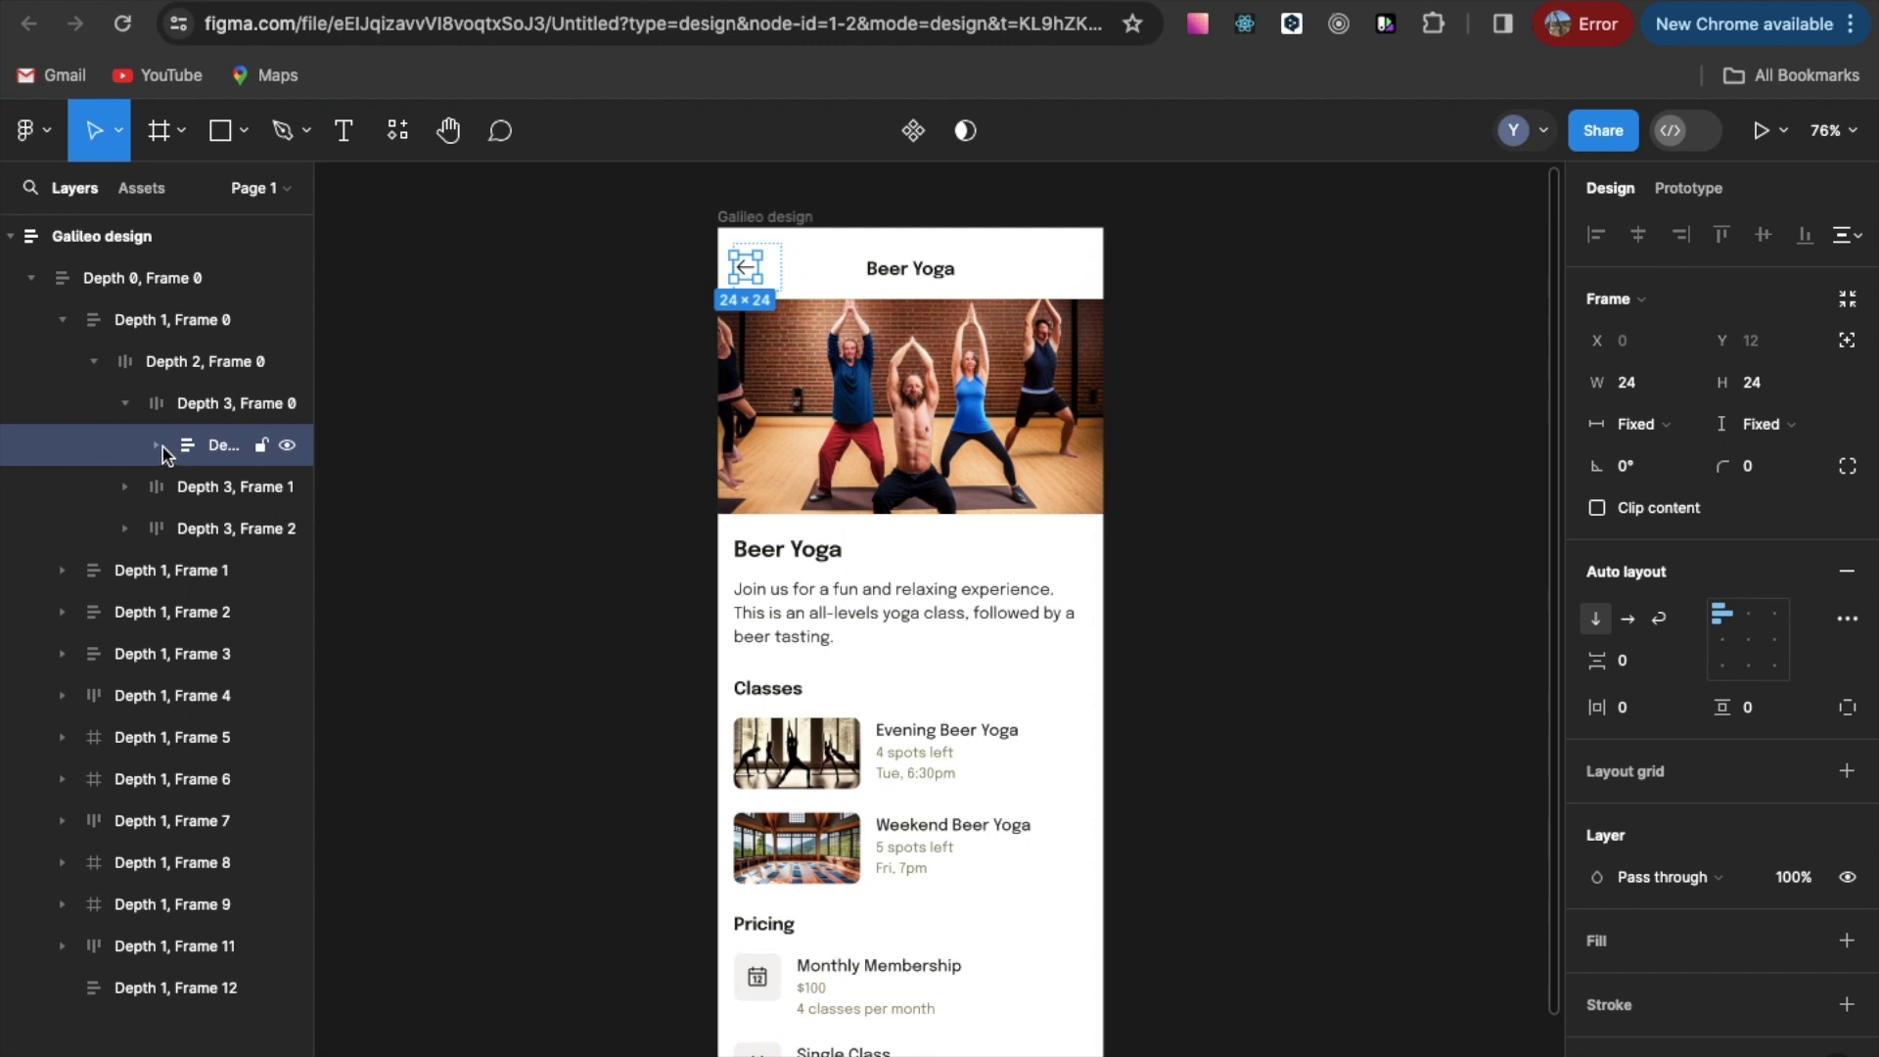